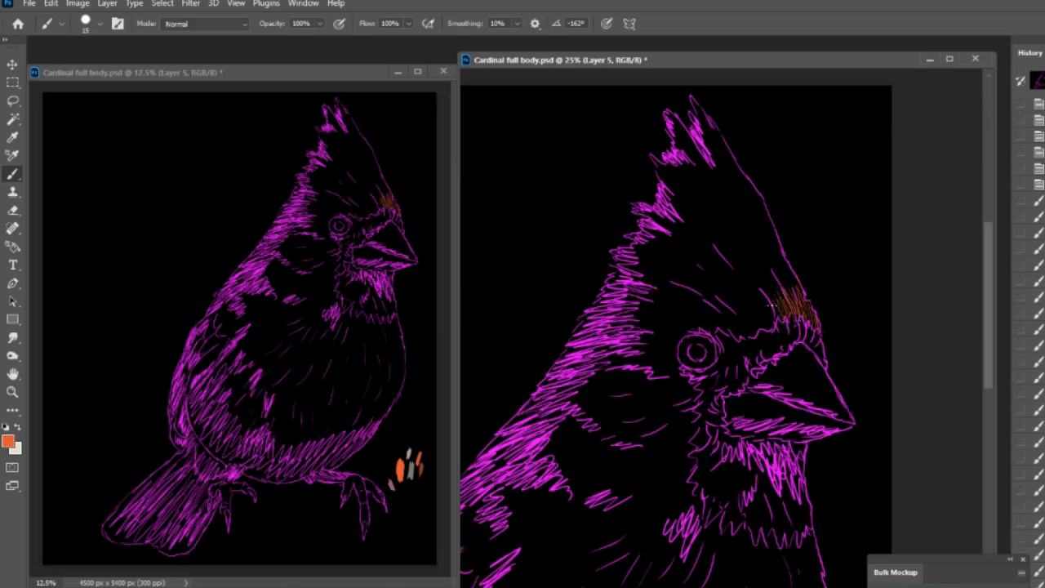
Step: Paint thin orange feather strokes on the cardinal's forehead above the beak and up the front edge of the head
{"action": "left_click_drag", "start_coordinate": [778, 283], "coordinate": [787, 303]}
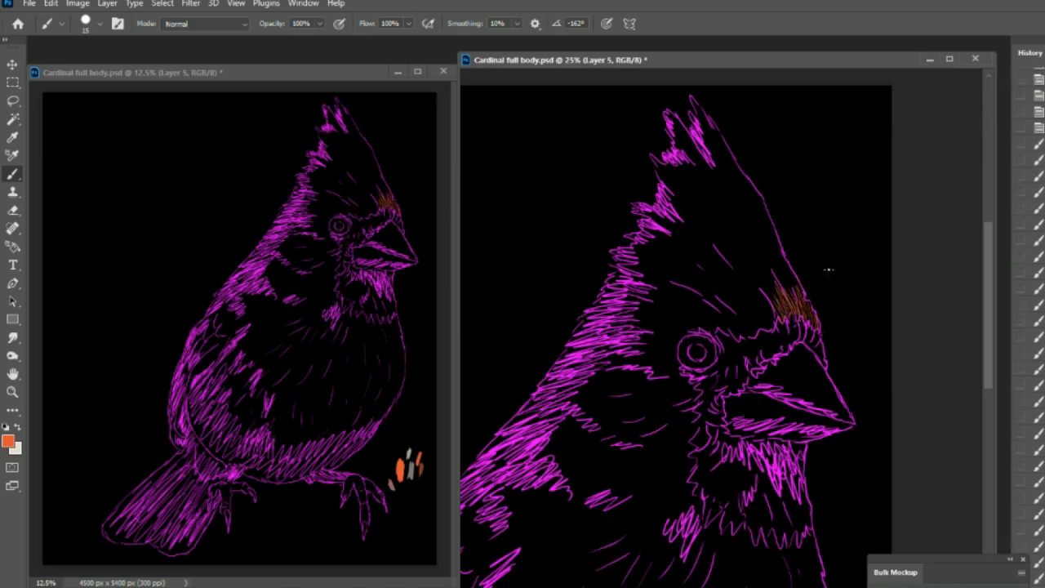
{"action": "left_click_drag", "start_coordinate": [817, 254], "coordinate": [825, 287]}
{"action": "key", "text": "ctrl+z"}
{"action": "mouse_move", "coordinate": [766, 302]}
{"action": "left_mouse_down"}
{"action": "mouse_move", "coordinate": [768, 335]}
{"action": "mouse_move", "coordinate": [750, 308]}
{"action": "mouse_move", "coordinate": [765, 334]}
{"action": "mouse_move", "coordinate": [739, 313]}
{"action": "mouse_move", "coordinate": [763, 332]}
{"action": "mouse_move", "coordinate": [734, 312]}
{"action": "mouse_move", "coordinate": [753, 336]}
{"action": "mouse_move", "coordinate": [722, 324]}
{"action": "mouse_move", "coordinate": [755, 338]}
{"action": "mouse_move", "coordinate": [756, 333]}
{"action": "left_mouse_up"}
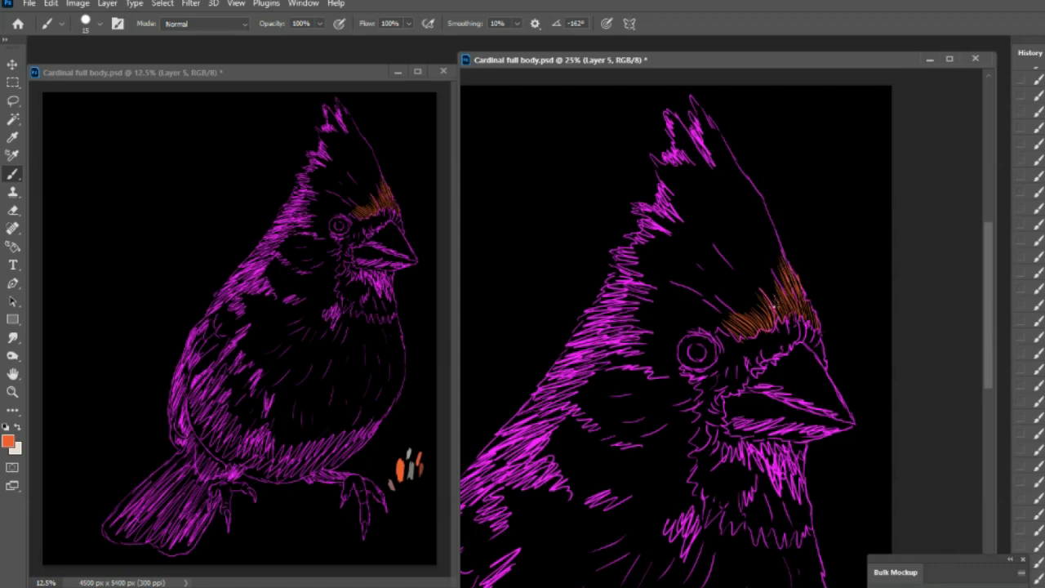
{"action": "mouse_move", "coordinate": [761, 289]}
{"action": "left_mouse_down"}
{"action": "mouse_move", "coordinate": [781, 308]}
{"action": "mouse_move", "coordinate": [761, 260]}
{"action": "mouse_move", "coordinate": [788, 283]}
{"action": "mouse_move", "coordinate": [767, 245]}
{"action": "left_mouse_up"}
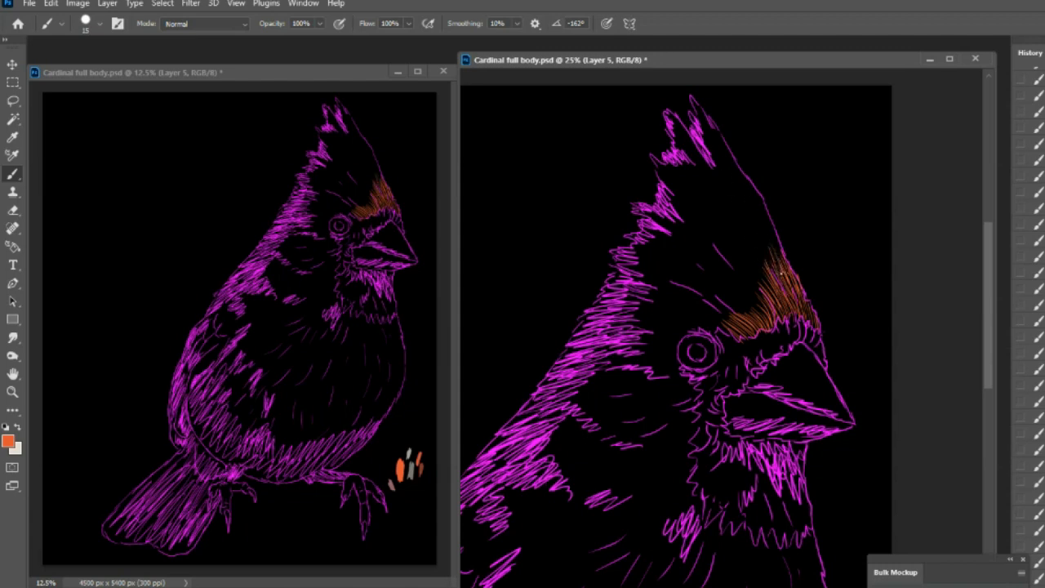
{"action": "left_click_drag", "start_coordinate": [781, 273], "coordinate": [762, 198]}
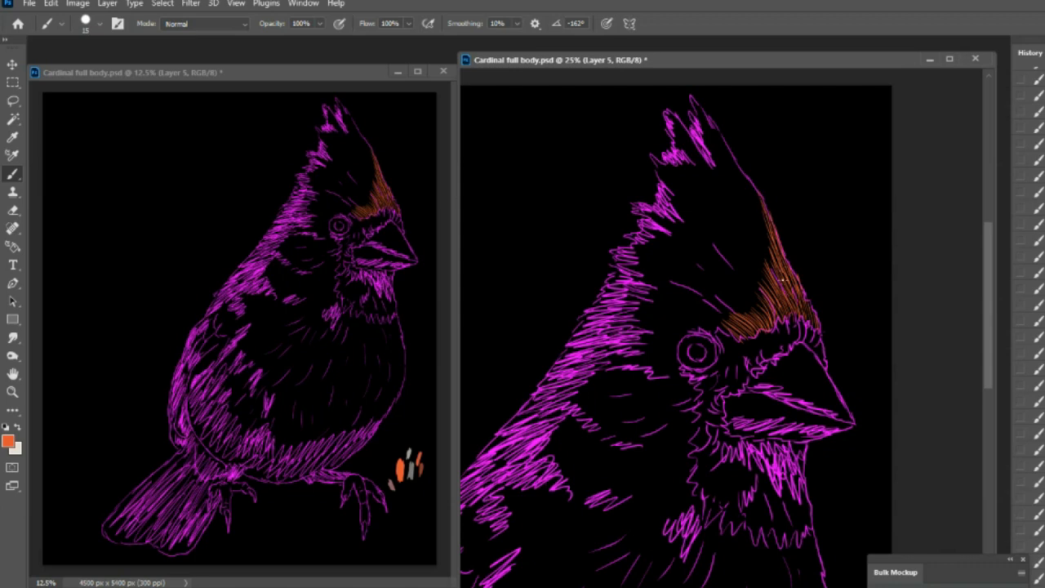
{"action": "mouse_move", "coordinate": [776, 269]}
{"action": "left_mouse_down"}
{"action": "mouse_move", "coordinate": [758, 222]}
{"action": "mouse_move", "coordinate": [772, 258]}
{"action": "mouse_move", "coordinate": [762, 229]}
{"action": "mouse_move", "coordinate": [757, 218]}
{"action": "left_mouse_up"}
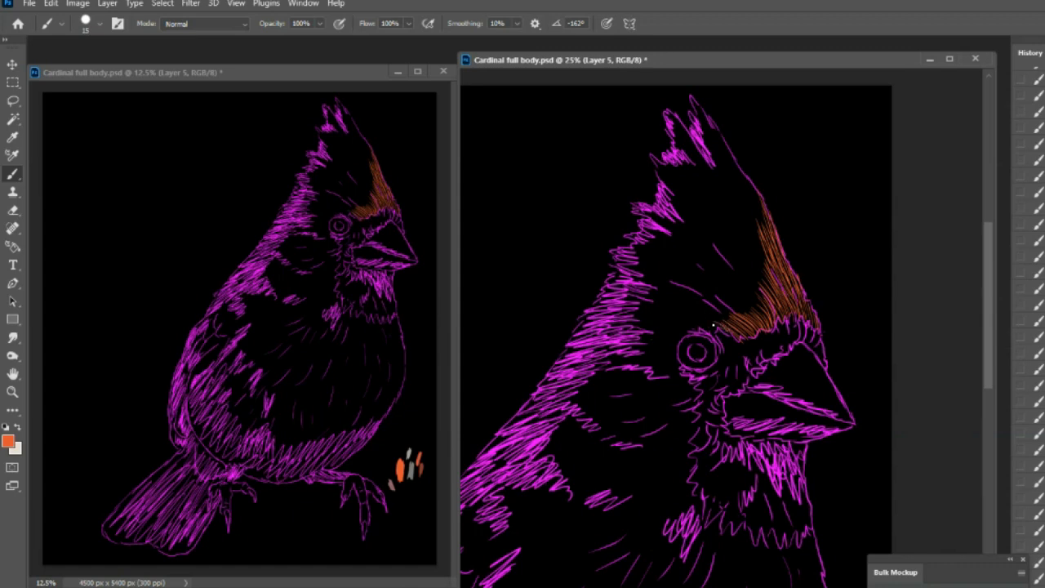
Step: Extend the orange feather strokes over the top of the eye and taper them out behind it
{"action": "left_click_drag", "start_coordinate": [731, 336], "coordinate": [689, 324]}
{"action": "key", "text": "ctrl+z"}
{"action": "mouse_move", "coordinate": [707, 325]}
{"action": "left_mouse_down"}
{"action": "mouse_move", "coordinate": [657, 349]}
{"action": "mouse_move", "coordinate": [678, 347]}
{"action": "mouse_move", "coordinate": [651, 345]}
{"action": "mouse_move", "coordinate": [689, 328]}
{"action": "mouse_move", "coordinate": [654, 347]}
{"action": "mouse_move", "coordinate": [650, 354]}
{"action": "left_mouse_up"}
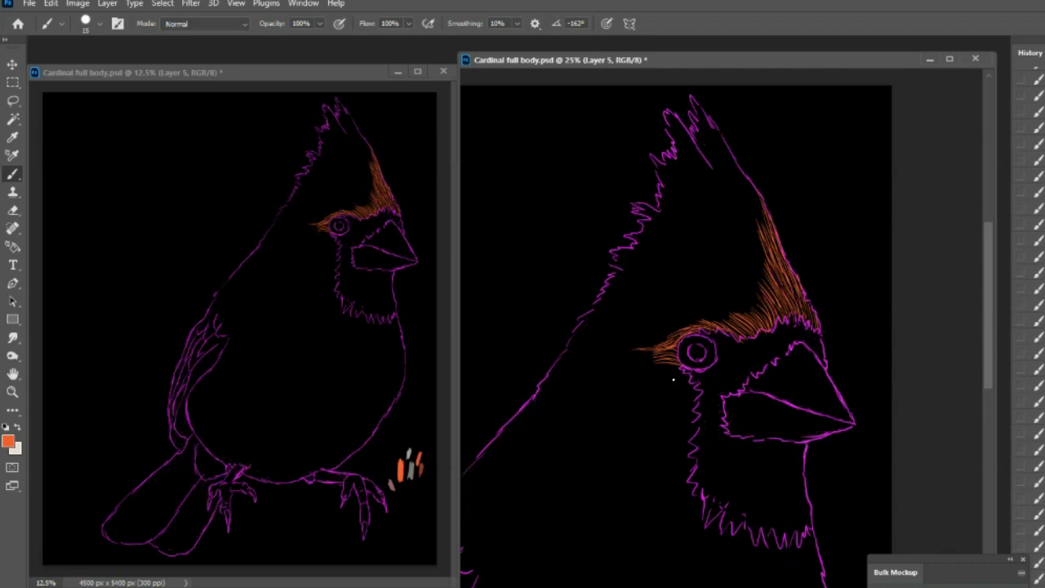
{"action": "left_click_drag", "start_coordinate": [664, 357], "coordinate": [625, 351]}
Step: Thicken the forehead plumage with more thin orange strokes fanning up and back from above the beak
{"action": "left_click_drag", "start_coordinate": [765, 318], "coordinate": [747, 292]}
{"action": "key", "text": "ctrl+z"}
{"action": "key", "text": "ctrl+z"}
{"action": "key", "text": "ctrl+z"}
{"action": "key", "text": "ctrl+z"}
{"action": "key", "text": "ctrl+z"}
{"action": "key", "text": "ctrl+z"}
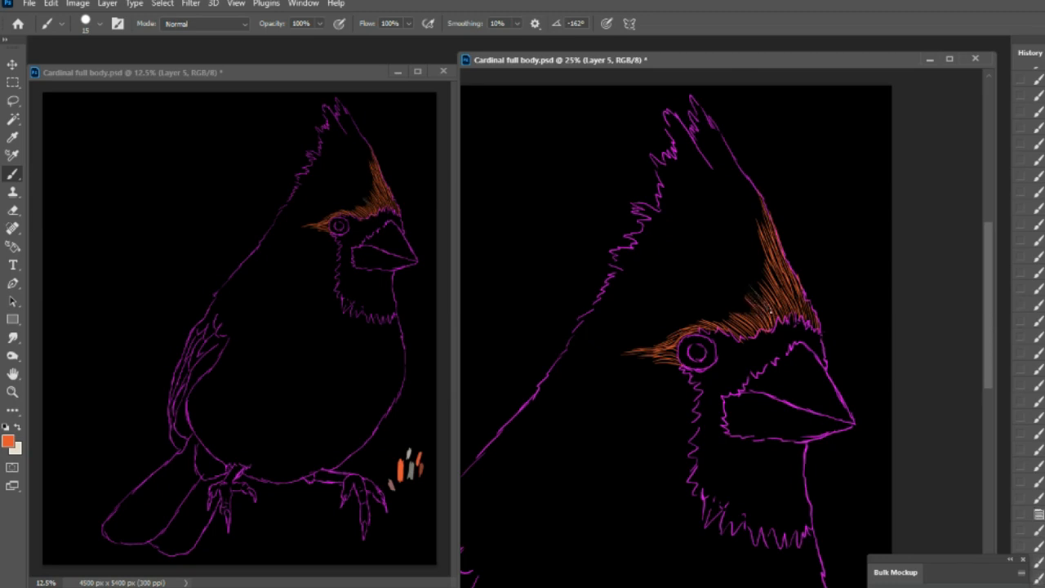
{"action": "key", "text": "ctrl+z"}
{"action": "key", "text": "ctrl+z"}
{"action": "key", "text": "ctrl+z"}
{"action": "key", "text": "ctrl+z"}
{"action": "key", "text": "ctrl+z"}
{"action": "key", "text": "ctrl+z"}
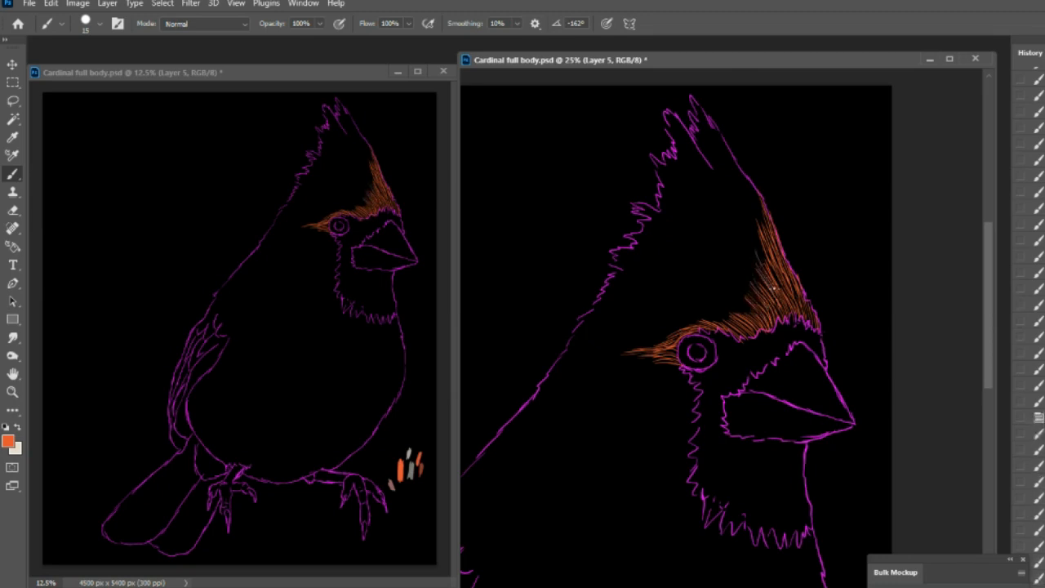
{"action": "key", "text": "ctrl+z"}
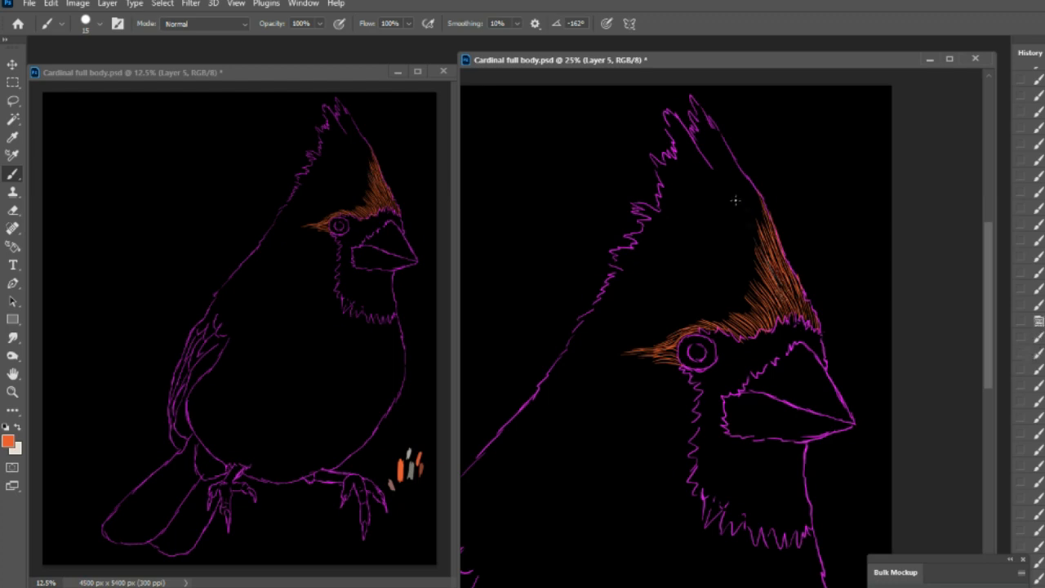
Step: Paint orange feather strokes along the crest's front edge, from its tip down to the forehead plumage
{"action": "key", "text": "ctrl+z"}
{"action": "key", "text": "ctrl+z"}
{"action": "key", "text": "ctrl+z"}
{"action": "key", "text": "ctrl+z"}
{"action": "key", "text": "ctrl+z"}
{"action": "key", "text": "ctrl+z"}
{"action": "key", "text": "ctrl+z"}
{"action": "key", "text": "ctrl+z"}
{"action": "key", "text": "ctrl+z"}
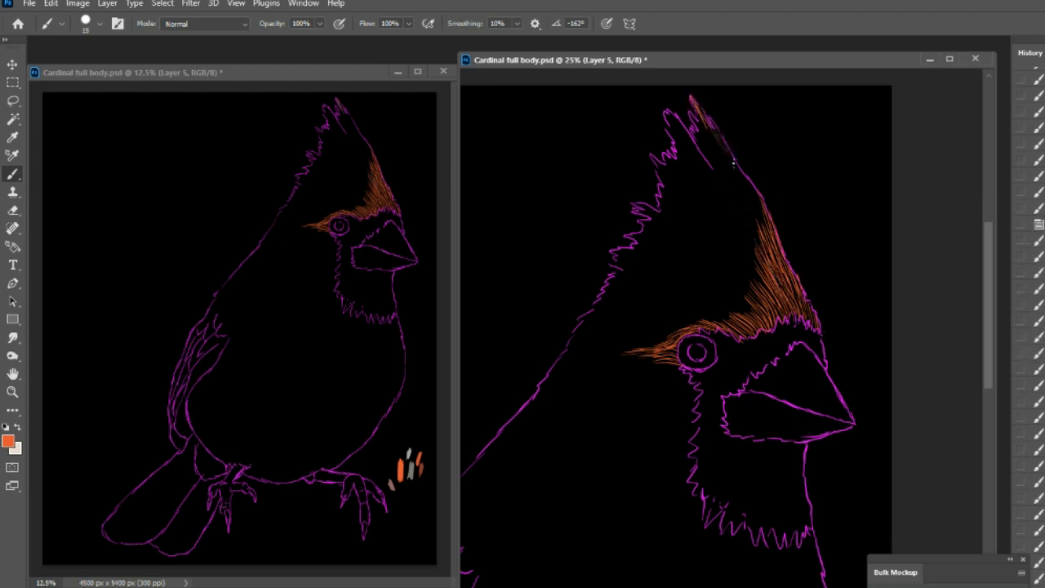
{"action": "key", "text": "ctrl+z"}
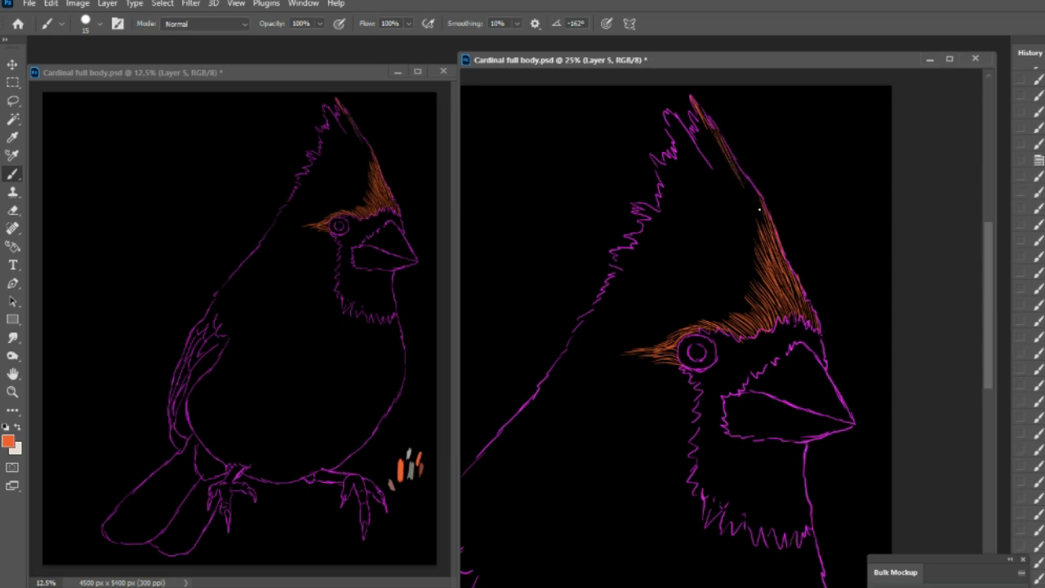
{"action": "key", "text": "ctrl+z"}
{"action": "key", "text": "ctrl+z"}
{"action": "key", "text": "ctrl+z"}
{"action": "key", "text": "ctrl+z"}
{"action": "left_click_drag", "start_coordinate": [757, 202], "coordinate": [728, 156]}
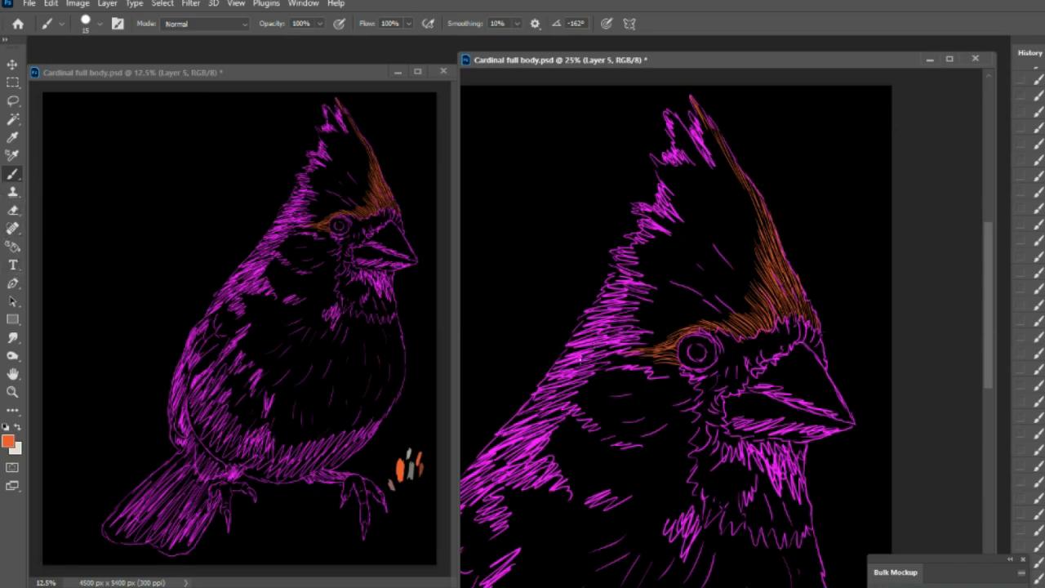
Step: Fill the crest with long orange feather strokes running from its jagged back edge toward the forehead
{"action": "left_click_drag", "start_coordinate": [694, 115], "coordinate": [759, 245]}
{"action": "left_click_drag", "start_coordinate": [694, 163], "coordinate": [767, 289]}
{"action": "left_click_drag", "start_coordinate": [653, 192], "coordinate": [725, 266]}
{"action": "left_click_drag", "start_coordinate": [628, 228], "coordinate": [718, 269]}
{"action": "left_click_drag", "start_coordinate": [645, 241], "coordinate": [653, 213]}
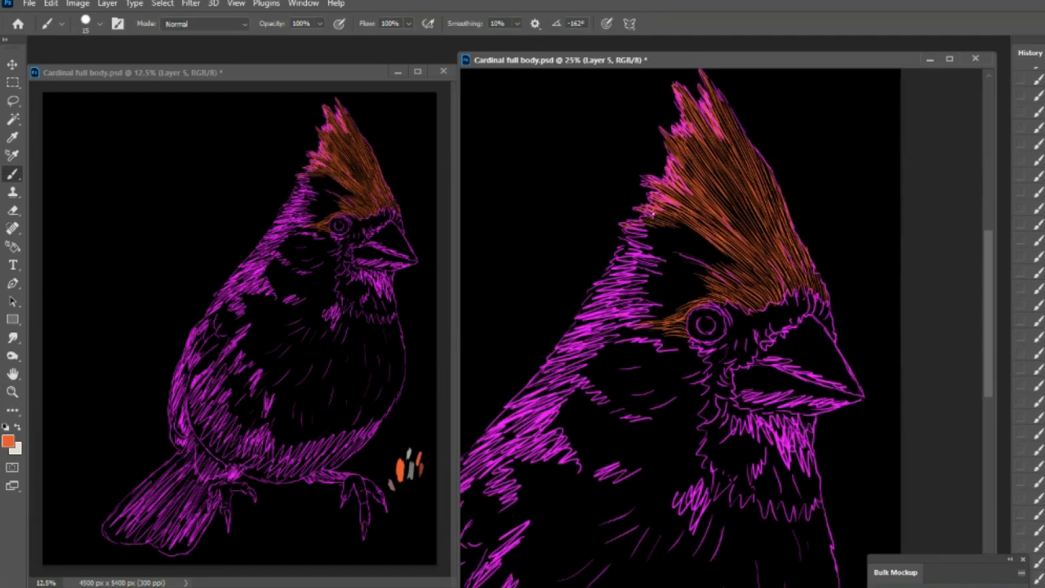
Step: Cover the side of the head, the cheek and the neck with flowing orange feather strokes down to the upper back
{"action": "left_click_drag", "start_coordinate": [727, 273], "coordinate": [632, 224]}
{"action": "left_click_drag", "start_coordinate": [702, 306], "coordinate": [641, 265]}
{"action": "mouse_move", "coordinate": [604, 385]}
{"action": "left_mouse_down"}
{"action": "mouse_move", "coordinate": [553, 384]}
{"action": "mouse_move", "coordinate": [604, 385]}
{"action": "left_mouse_up"}
{"action": "left_click_drag", "start_coordinate": [693, 306], "coordinate": [563, 301]}
{"action": "left_click_drag", "start_coordinate": [694, 322], "coordinate": [661, 371]}
{"action": "left_click_drag", "start_coordinate": [625, 314], "coordinate": [606, 357]}
{"action": "left_click_drag", "start_coordinate": [571, 277], "coordinate": [502, 326]}
Step: Fill the folded wing and the tail feathers with orange strokes that follow their length
{"action": "mouse_move", "coordinate": [542, 318]}
{"action": "left_mouse_down"}
{"action": "mouse_move", "coordinate": [490, 371]}
{"action": "mouse_move", "coordinate": [602, 370]}
{"action": "left_mouse_up"}
{"action": "mouse_move", "coordinate": [592, 363]}
{"action": "left_mouse_down"}
{"action": "mouse_move", "coordinate": [555, 420]}
{"action": "mouse_move", "coordinate": [551, 466]}
{"action": "left_mouse_up"}
{"action": "left_click_drag", "start_coordinate": [526, 457], "coordinate": [539, 543]}
{"action": "left_click_drag", "start_coordinate": [621, 424], "coordinate": [612, 457]}
{"action": "left_click_drag", "start_coordinate": [592, 538], "coordinate": [551, 551]}
{"action": "left_click_drag", "start_coordinate": [628, 473], "coordinate": [584, 542]}
{"action": "left_click_drag", "start_coordinate": [501, 523], "coordinate": [481, 540]}
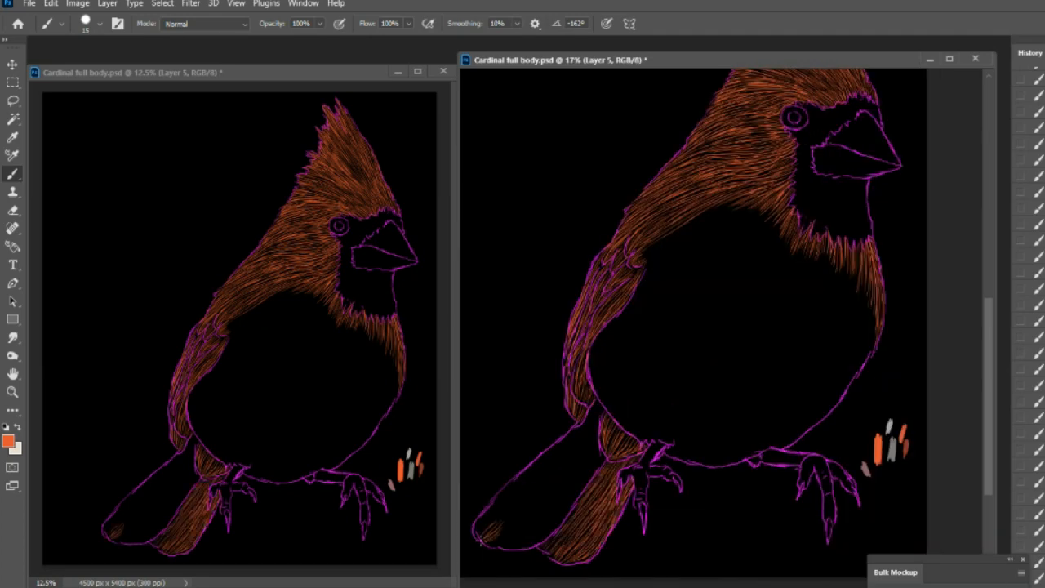
{"action": "left_click_drag", "start_coordinate": [522, 502], "coordinate": [489, 540]}
{"action": "left_click_drag", "start_coordinate": [583, 429], "coordinate": [518, 498]}
{"action": "left_click_drag", "start_coordinate": [584, 457], "coordinate": [523, 535]}
Step: Paint orange feather strokes over the breast and upper belly, sweeping downward from the neck
{"action": "left_click_drag", "start_coordinate": [796, 343], "coordinate": [804, 429]}
{"action": "left_click_drag", "start_coordinate": [820, 391], "coordinate": [823, 486]}
{"action": "left_click_drag", "start_coordinate": [653, 306], "coordinate": [588, 355]}
{"action": "left_click_drag", "start_coordinate": [710, 306], "coordinate": [645, 351]}
{"action": "mouse_move", "coordinate": [742, 326]}
{"action": "left_mouse_down"}
{"action": "mouse_move", "coordinate": [694, 367]}
{"action": "mouse_move", "coordinate": [612, 392]}
{"action": "left_mouse_up"}
{"action": "left_click_drag", "start_coordinate": [632, 359], "coordinate": [567, 417]}
{"action": "left_click_drag", "start_coordinate": [776, 351], "coordinate": [734, 440]}
{"action": "left_click_drag", "start_coordinate": [644, 379], "coordinate": [575, 437]}
{"action": "mouse_move", "coordinate": [706, 367]}
{"action": "left_mouse_down"}
{"action": "mouse_move", "coordinate": [653, 457]}
{"action": "mouse_move", "coordinate": [710, 474]}
{"action": "left_mouse_up"}
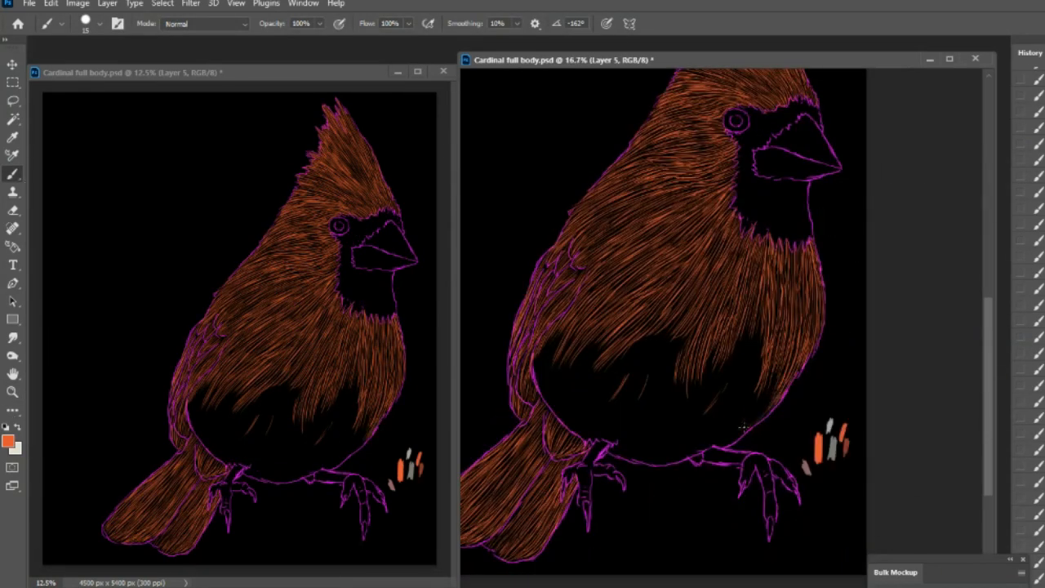
Step: Fill the remaining lower belly with orange feather strokes down to the body outline above the legs
{"action": "left_click_drag", "start_coordinate": [772, 350], "coordinate": [739, 437]}
{"action": "left_click_drag", "start_coordinate": [743, 363], "coordinate": [708, 449]}
{"action": "left_click_drag", "start_coordinate": [718, 388], "coordinate": [686, 461]}
{"action": "left_click_drag", "start_coordinate": [682, 387], "coordinate": [652, 464]}
{"action": "left_click_drag", "start_coordinate": [600, 339], "coordinate": [559, 408]}
{"action": "mouse_move", "coordinate": [645, 343]}
{"action": "left_mouse_down"}
{"action": "mouse_move", "coordinate": [592, 436]}
{"action": "mouse_move", "coordinate": [624, 453]}
{"action": "left_mouse_up"}
Step: Paint the face mask around the eye and beak and the throat patch with fine gray feather strokes
{"action": "left_click_drag", "start_coordinate": [669, 366], "coordinate": [623, 363]}
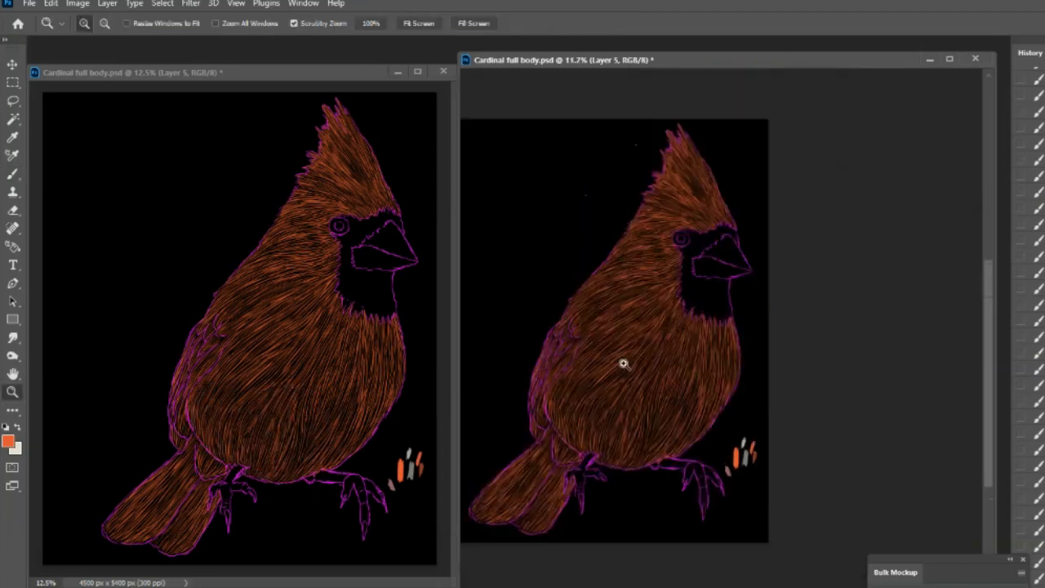
{"action": "left_click_drag", "start_coordinate": [753, 191], "coordinate": [804, 193]}
{"action": "key", "text": "b"}
{"action": "left_click_drag", "start_coordinate": [704, 287], "coordinate": [715, 333]}
{"action": "left_click_drag", "start_coordinate": [653, 289], "coordinate": [645, 327]}
{"action": "mouse_move", "coordinate": [604, 303]}
{"action": "left_mouse_down"}
{"action": "mouse_move", "coordinate": [620, 347]}
{"action": "mouse_move", "coordinate": [588, 368]}
{"action": "mouse_move", "coordinate": [571, 420]}
{"action": "left_mouse_up"}
{"action": "mouse_move", "coordinate": [584, 408]}
{"action": "left_mouse_down"}
{"action": "mouse_move", "coordinate": [609, 429]}
{"action": "mouse_move", "coordinate": [638, 498]}
{"action": "left_mouse_up"}
{"action": "left_click_drag", "start_coordinate": [671, 436], "coordinate": [675, 502]}
{"action": "left_click_drag", "start_coordinate": [577, 462], "coordinate": [565, 510]}
{"action": "scroll", "coordinate": [620, 457], "scroll_direction": "down", "scroll_amount": 1}
{"action": "left_click_drag", "start_coordinate": [677, 466], "coordinate": [681, 518]}
Step: Fill the upper and lower beak with thin reddish-orange strokes that follow its shape toward the tip
{"action": "mouse_move", "coordinate": [669, 365]}
{"action": "left_mouse_down"}
{"action": "mouse_move", "coordinate": [623, 366]}
{"action": "mouse_move", "coordinate": [702, 413]}
{"action": "left_mouse_up"}
{"action": "key", "text": "b"}
{"action": "left_click_drag", "start_coordinate": [687, 350], "coordinate": [731, 415]}
{"action": "left_click_drag", "start_coordinate": [757, 444], "coordinate": [710, 461]}
{"action": "left_click_drag", "start_coordinate": [625, 401], "coordinate": [676, 418]}
{"action": "left_click_drag", "start_coordinate": [589, 424], "coordinate": [694, 441]}
Step: Sample the mauve-brown swatch beside the bird and paint both legs and feet with it on Layer 8
{"action": "key", "text": "b"}
{"action": "key", "text": "z"}
{"action": "key", "text": "b"}
{"action": "left_click", "coordinate": [756, 446], "text": "alt"}
{"action": "left_click_drag", "start_coordinate": [632, 428], "coordinate": [690, 437]}
{"action": "mouse_move", "coordinate": [696, 434]}
{"action": "left_mouse_down"}
{"action": "mouse_move", "coordinate": [683, 468]}
{"action": "mouse_move", "coordinate": [710, 510]}
{"action": "left_mouse_up"}
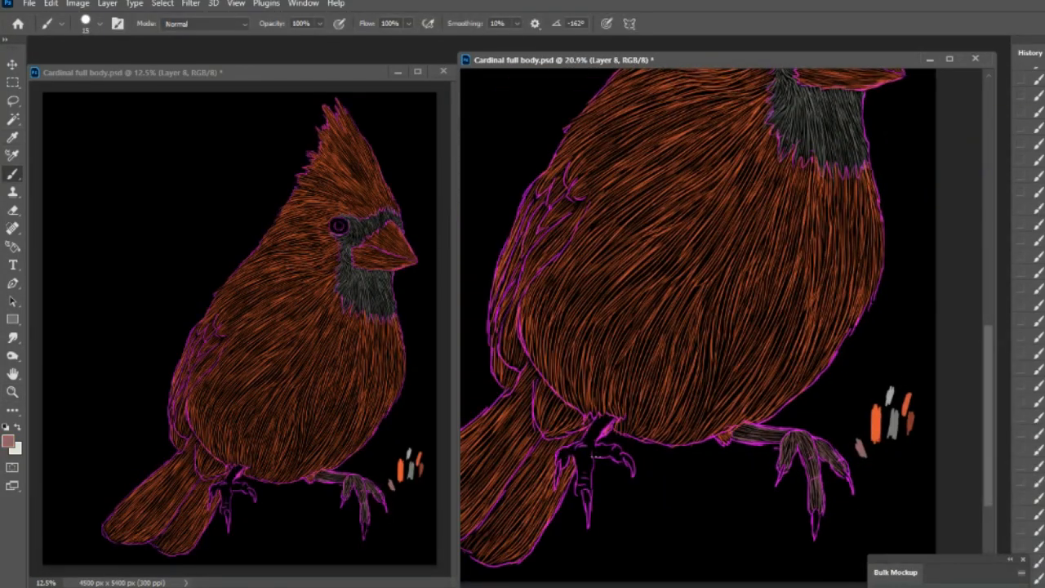
{"action": "left_click_drag", "start_coordinate": [605, 421], "coordinate": [591, 445]}
{"action": "mouse_move", "coordinate": [581, 454]}
{"action": "left_mouse_down"}
{"action": "mouse_move", "coordinate": [586, 494]}
{"action": "mouse_move", "coordinate": [623, 458]}
{"action": "left_mouse_up"}
{"action": "left_click_drag", "start_coordinate": [586, 491], "coordinate": [587, 523]}
Step: Save Cardinal full body.psd and add a new empty layer above the base feather strokes
{"action": "key", "text": "z"}
{"action": "left_click_drag", "start_coordinate": [816, 359], "coordinate": [755, 363]}
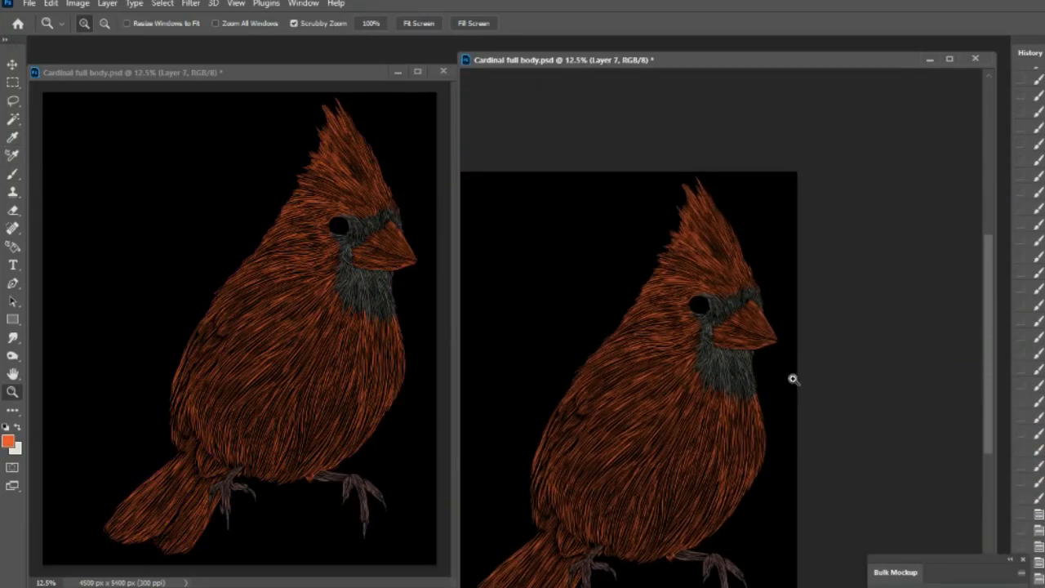
{"action": "left_click", "coordinate": [28, 3]}
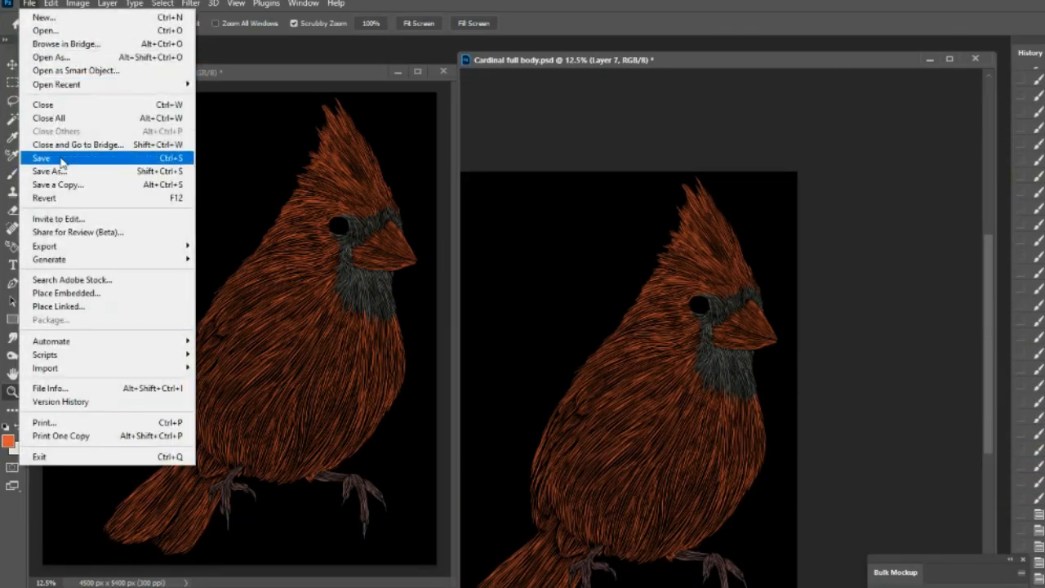
{"action": "left_click", "coordinate": [62, 160]}
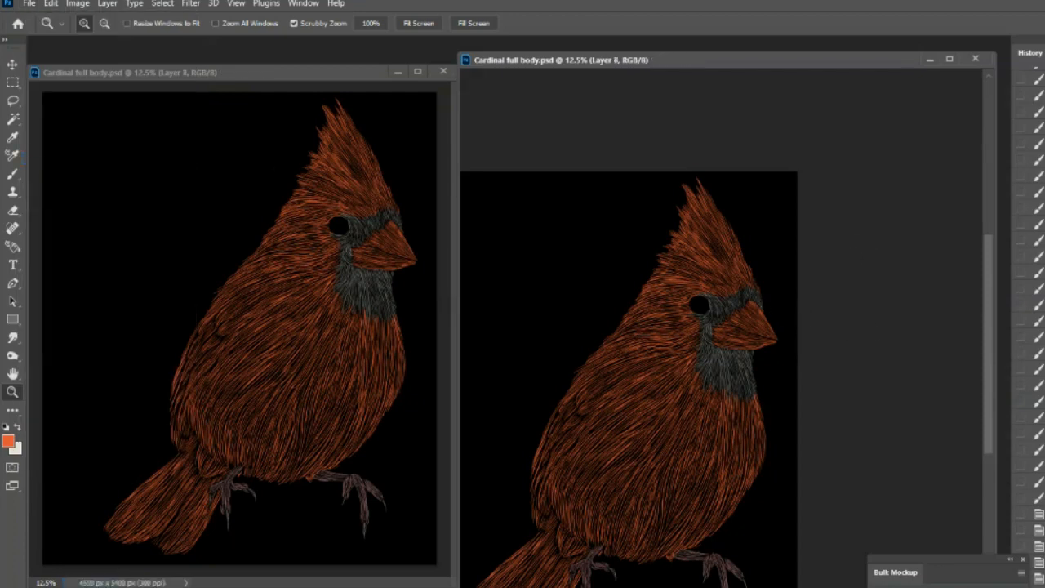
{"action": "key", "text": "ctrl+alt+shift+n"}
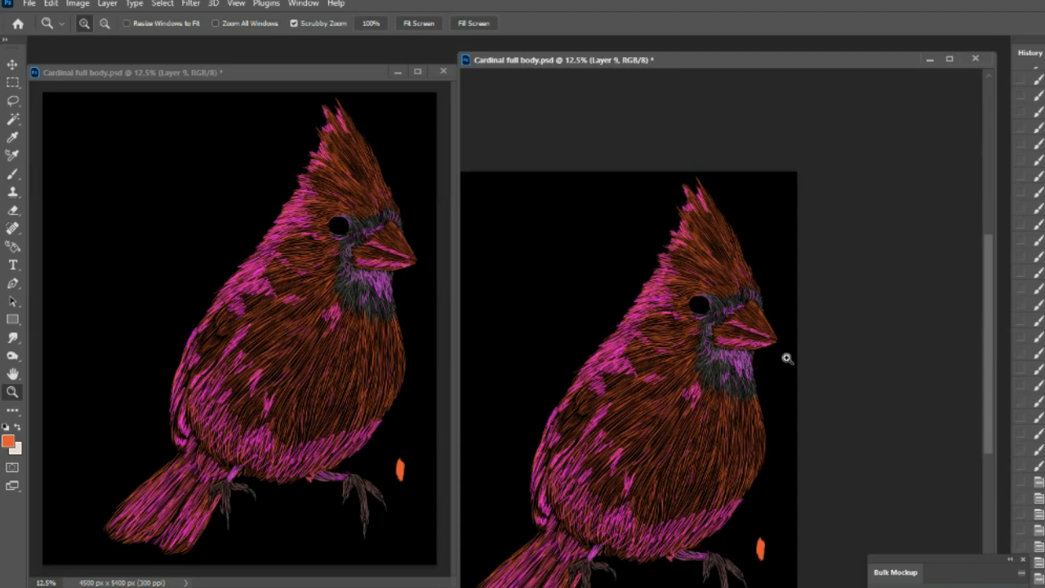
Step: Brush the first bright orange highlight strokes on the forehead just above the gray mask, on Layer 9
{"action": "left_click_drag", "start_coordinate": [746, 226], "coordinate": [793, 231]}
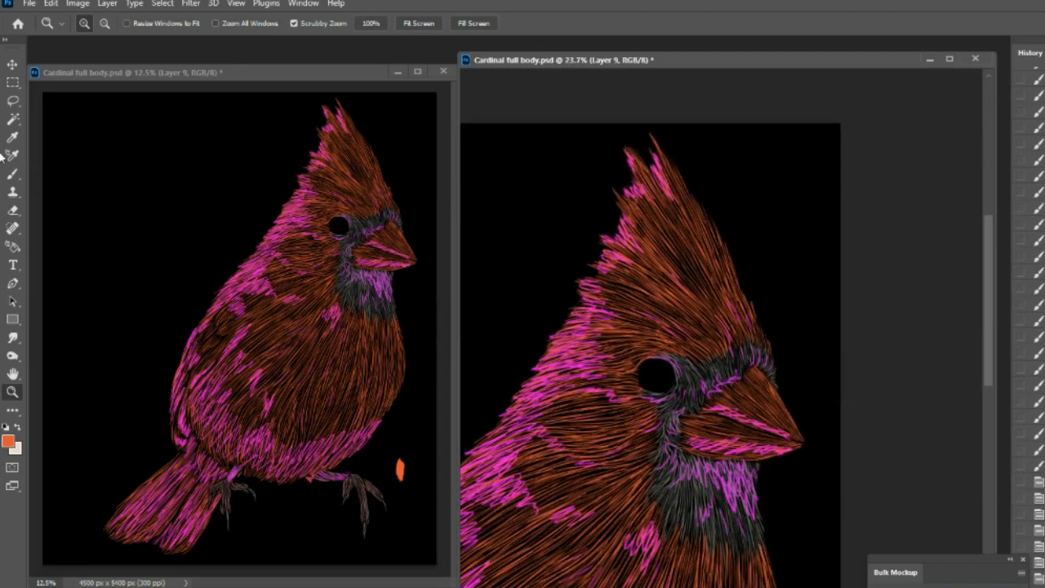
{"action": "left_click", "coordinate": [12, 175]}
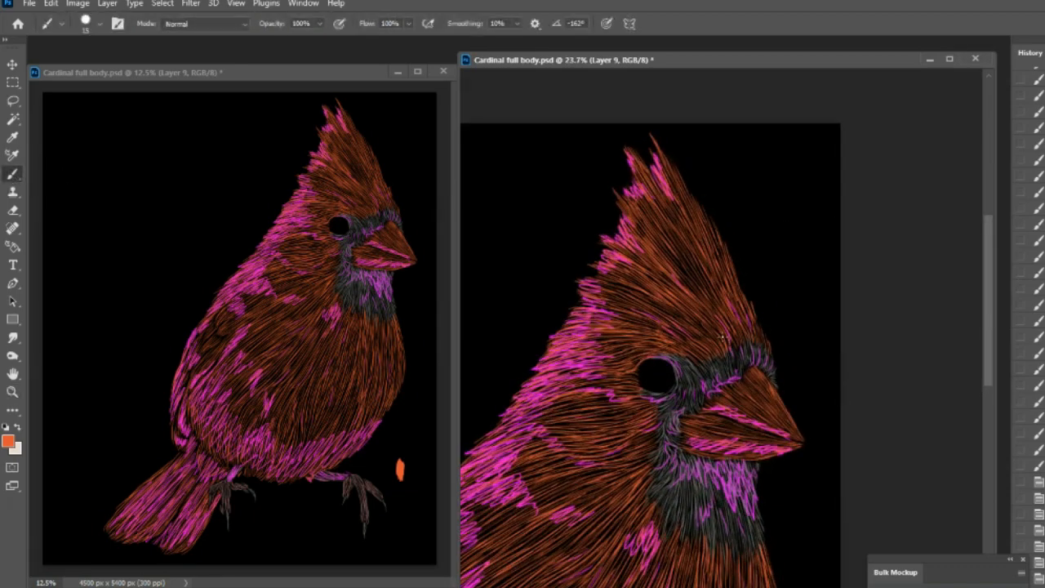
{"action": "key", "text": "ctrl+z"}
{"action": "key", "text": "ctrl+z"}
{"action": "key", "text": "ctrl+z"}
{"action": "key", "text": "ctrl+z"}
{"action": "key", "text": "ctrl+z"}
{"action": "key", "text": "ctrl+z"}
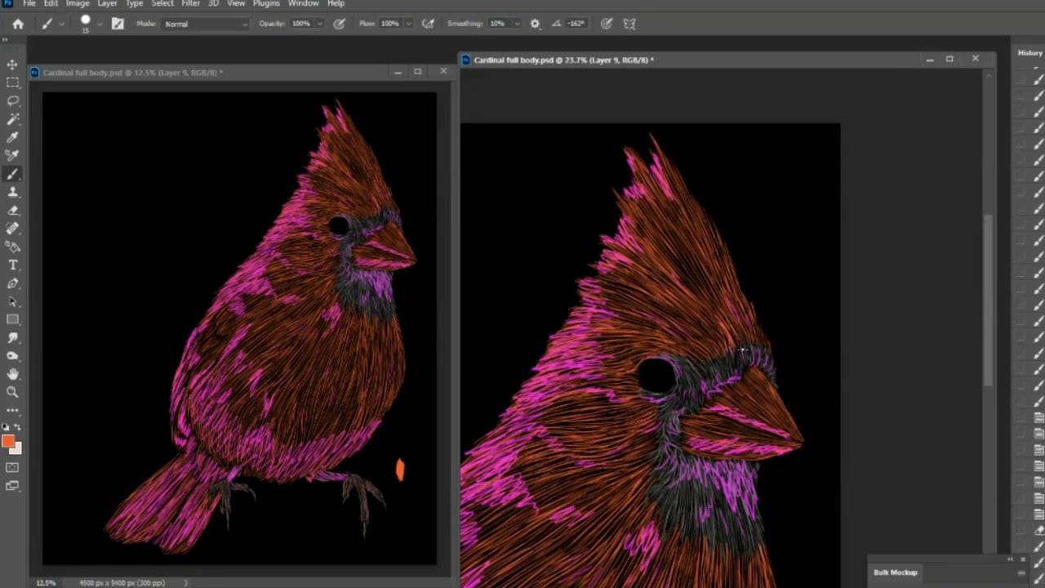
{"action": "key", "text": "ctrl+shift+z"}
{"action": "key", "text": "ctrl+shift+z"}
{"action": "key", "text": "ctrl+shift+z"}
{"action": "key", "text": "ctrl+shift+z"}
{"action": "key", "text": "ctrl+shift+z"}
{"action": "key", "text": "ctrl+shift+z"}
{"action": "key", "text": "ctrl+shift+z"}
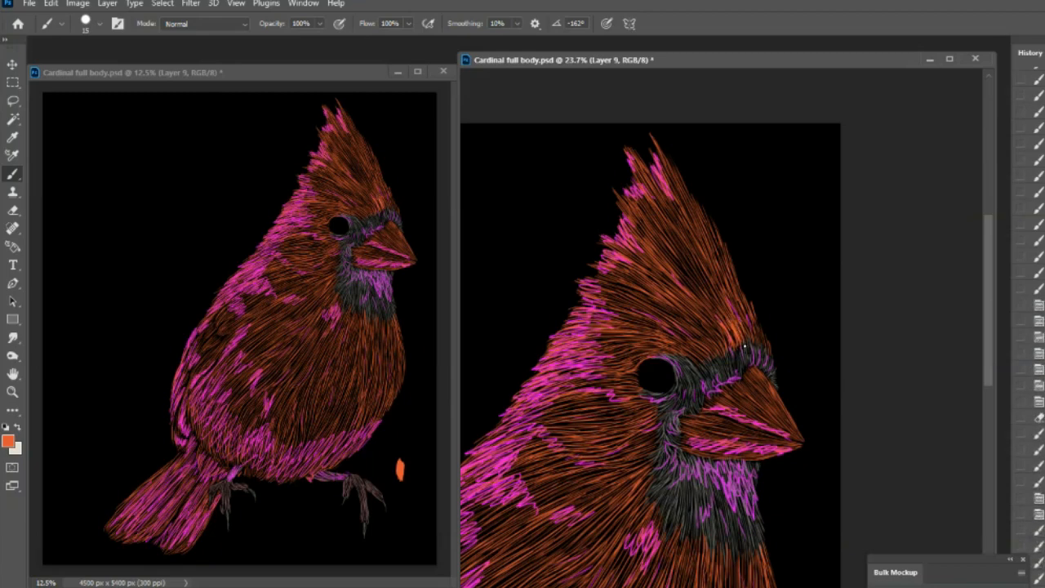
{"action": "key", "text": "ctrl+shift+z"}
{"action": "key", "text": "ctrl+shift+z"}
Step: Spread the bright orange highlights across the brow, from the forehead's front edge back to the eye
{"action": "left_click_drag", "start_coordinate": [751, 319], "coordinate": [758, 336]}
{"action": "mouse_move", "coordinate": [755, 313]}
{"action": "left_mouse_down"}
{"action": "mouse_move", "coordinate": [763, 357]}
{"action": "mouse_move", "coordinate": [758, 341]}
{"action": "mouse_move", "coordinate": [694, 335]}
{"action": "mouse_move", "coordinate": [722, 346]}
{"action": "left_mouse_up"}
{"action": "left_click_drag", "start_coordinate": [703, 331], "coordinate": [720, 343]}
{"action": "left_click_drag", "start_coordinate": [702, 328], "coordinate": [722, 344]}
{"action": "mouse_move", "coordinate": [698, 320]}
{"action": "left_mouse_down"}
{"action": "mouse_move", "coordinate": [731, 301]}
{"action": "mouse_move", "coordinate": [712, 298]}
{"action": "mouse_move", "coordinate": [728, 323]}
{"action": "left_mouse_up"}
{"action": "left_click_drag", "start_coordinate": [719, 296], "coordinate": [739, 322]}
{"action": "left_click_drag", "start_coordinate": [729, 294], "coordinate": [742, 314]}
{"action": "left_click_drag", "start_coordinate": [712, 303], "coordinate": [718, 320]}
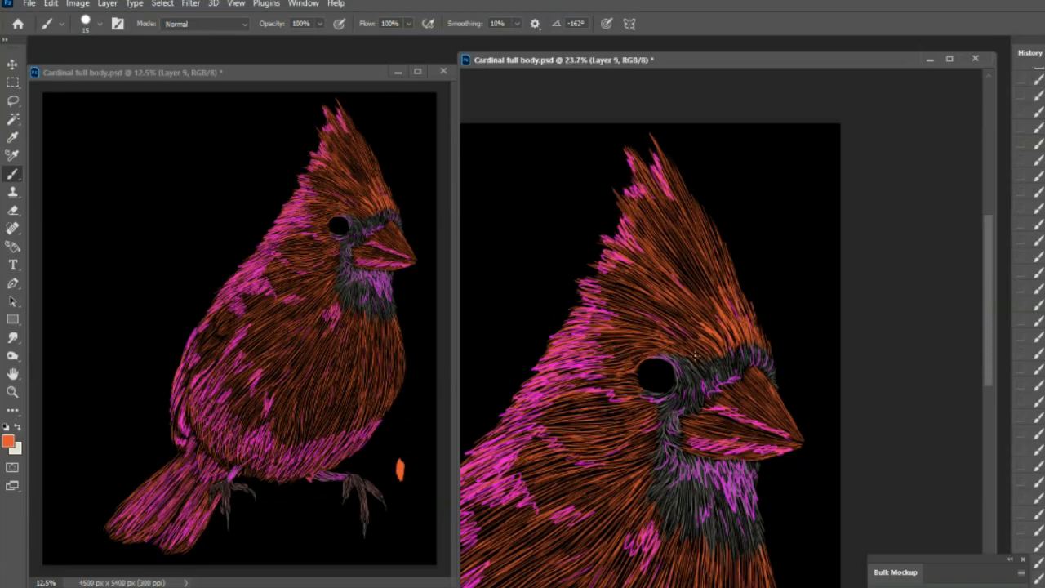
{"action": "mouse_move", "coordinate": [681, 353]}
{"action": "left_mouse_down"}
{"action": "mouse_move", "coordinate": [697, 368]}
{"action": "mouse_move", "coordinate": [707, 354]}
{"action": "left_mouse_up"}
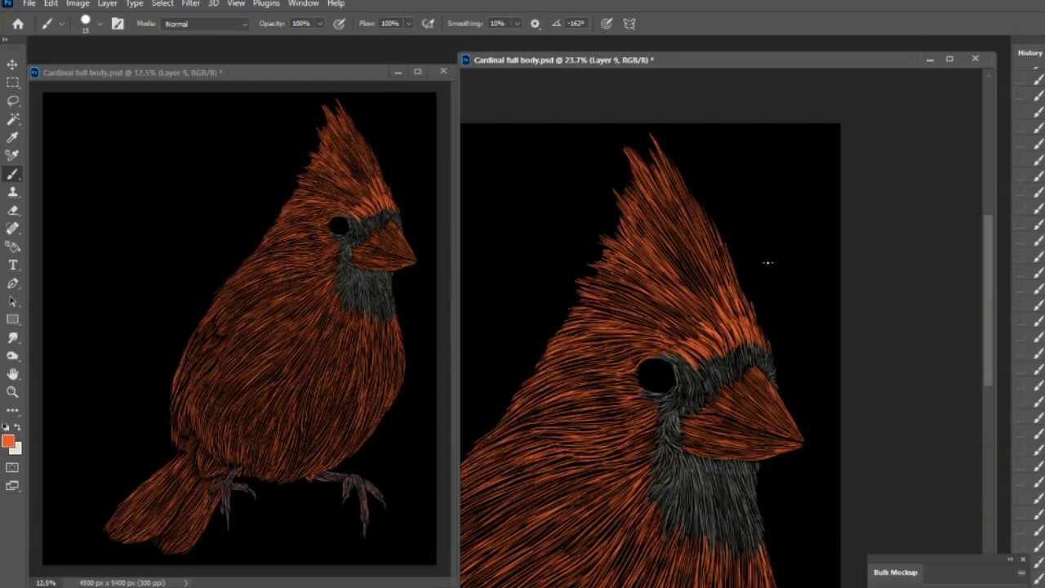
Step: Add bright orange highlight strokes higher on the forehead, leading up into the base of the crest
{"action": "left_click_drag", "start_coordinate": [732, 310], "coordinate": [741, 319]}
{"action": "left_click_drag", "start_coordinate": [669, 322], "coordinate": [694, 333]}
{"action": "mouse_move", "coordinate": [680, 295]}
{"action": "left_mouse_down"}
{"action": "mouse_move", "coordinate": [720, 338]}
{"action": "mouse_move", "coordinate": [712, 312]}
{"action": "left_mouse_up"}
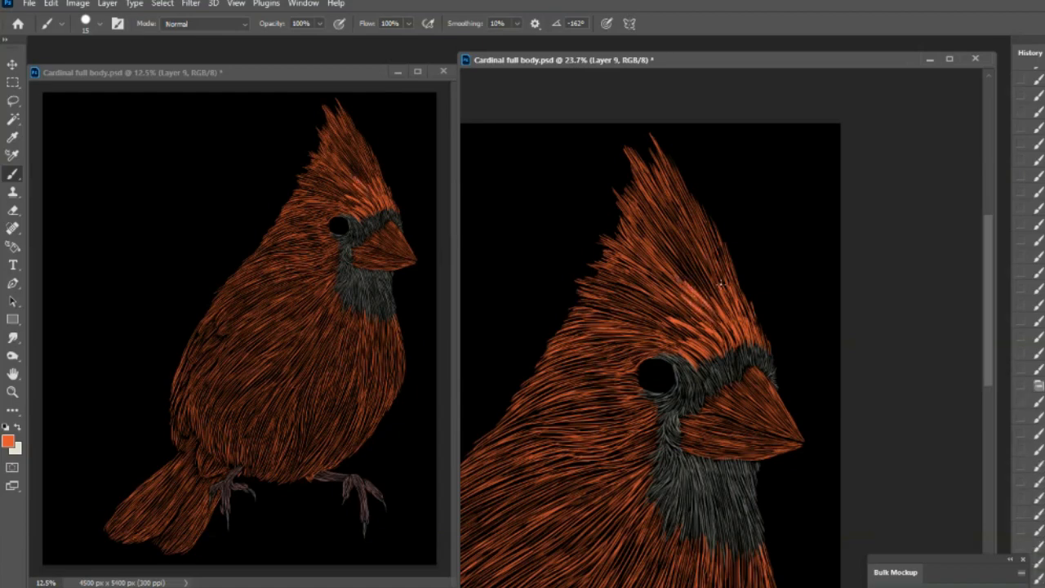
{"action": "left_click_drag", "start_coordinate": [698, 270], "coordinate": [721, 304]}
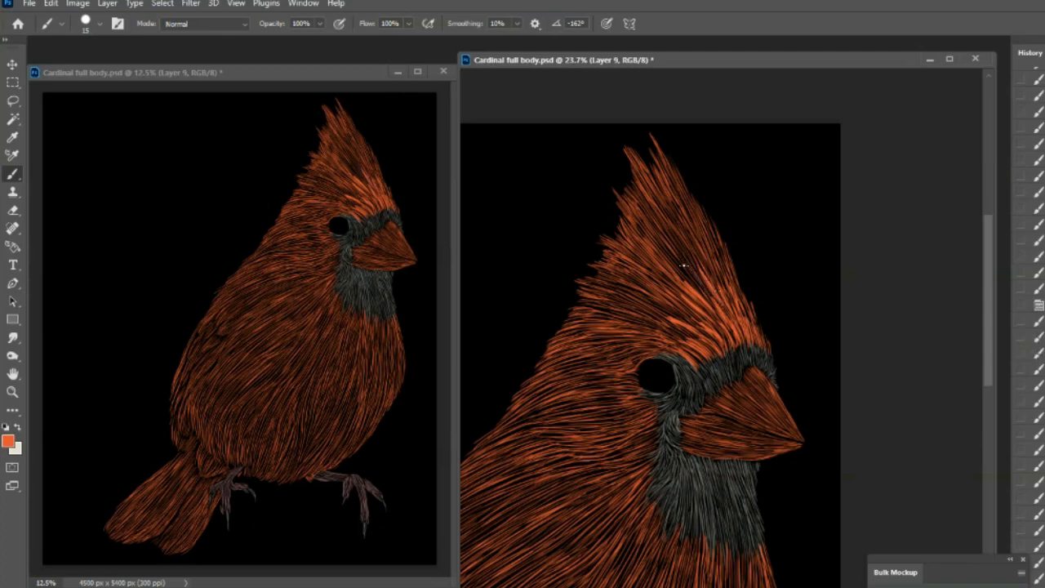
{"action": "left_click_drag", "start_coordinate": [684, 265], "coordinate": [707, 297]}
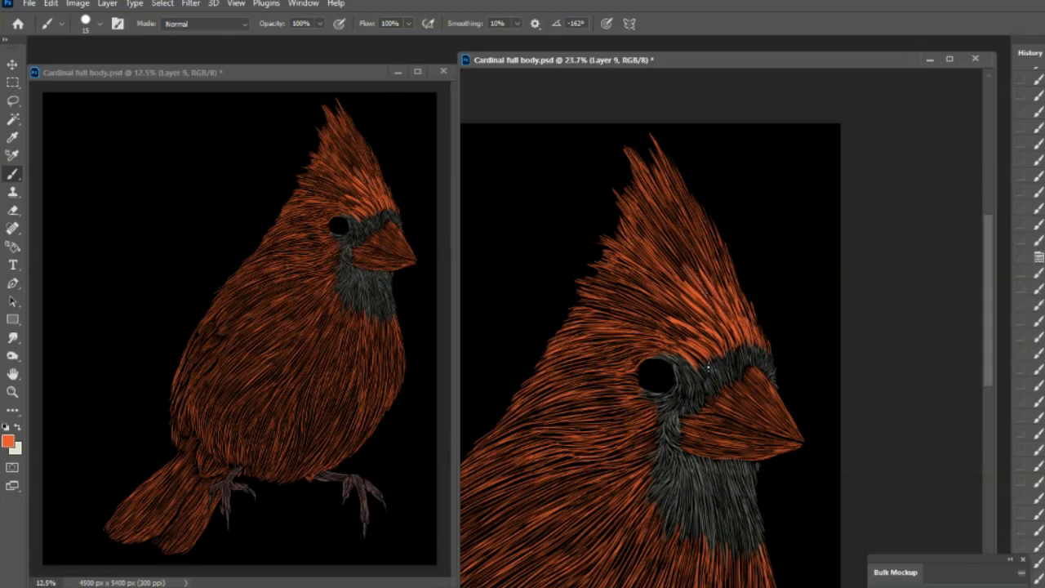
Step: Build up denser bright orange highlights between the crest base and the gray mask, out to the forehead's front edge
{"action": "left_click_drag", "start_coordinate": [689, 262], "coordinate": [719, 315]}
{"action": "left_click_drag", "start_coordinate": [682, 284], "coordinate": [722, 347]}
{"action": "left_click_drag", "start_coordinate": [715, 333], "coordinate": [722, 355]}
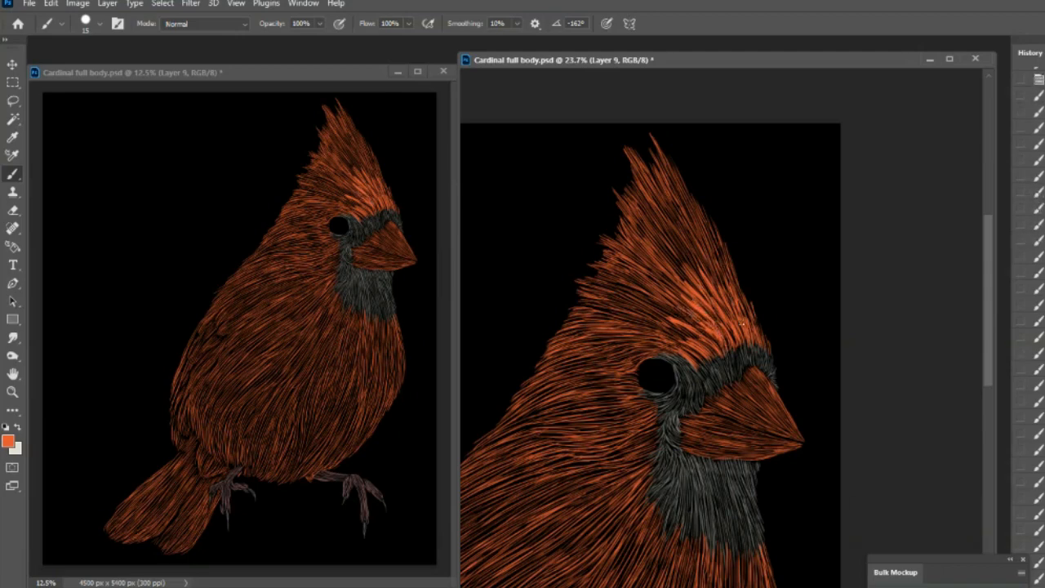
{"action": "left_click_drag", "start_coordinate": [736, 292], "coordinate": [767, 354]}
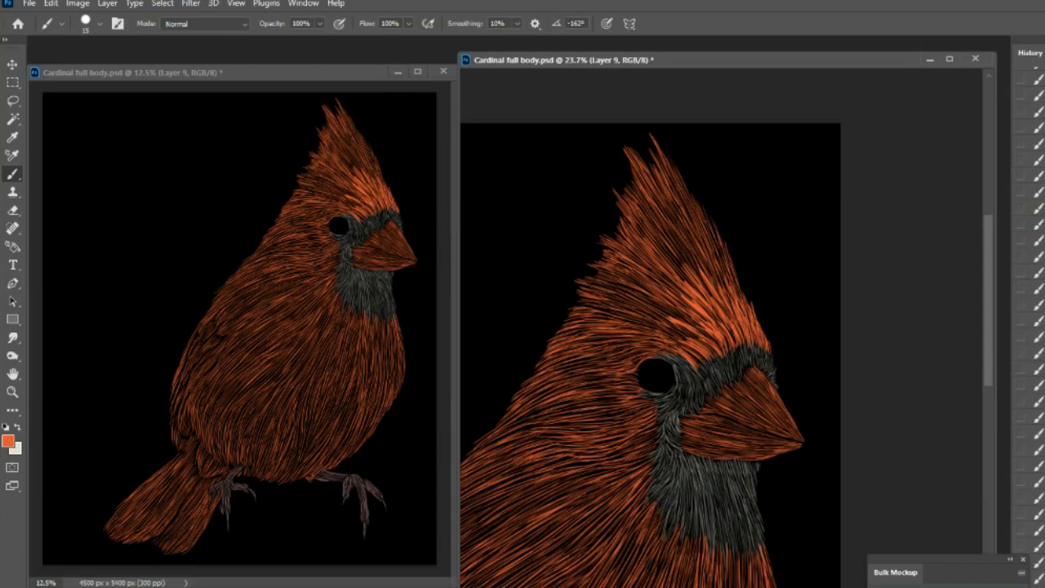
{"action": "left_click", "coordinate": [12, 391]}
{"action": "left_click_drag", "start_coordinate": [794, 299], "coordinate": [841, 279]}
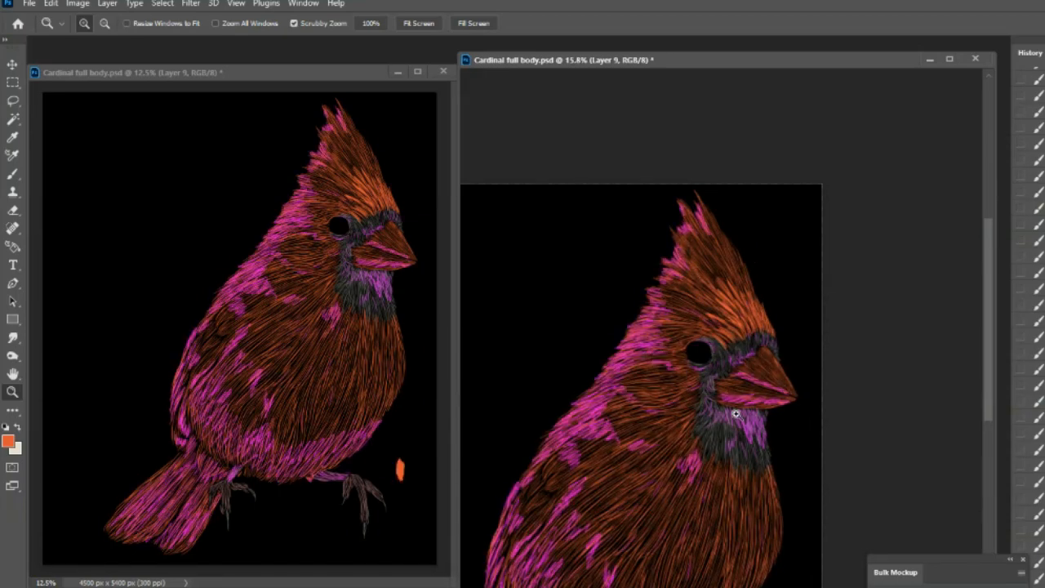
{"action": "scroll", "coordinate": [763, 416], "scroll_direction": "down", "scroll_amount": 3}
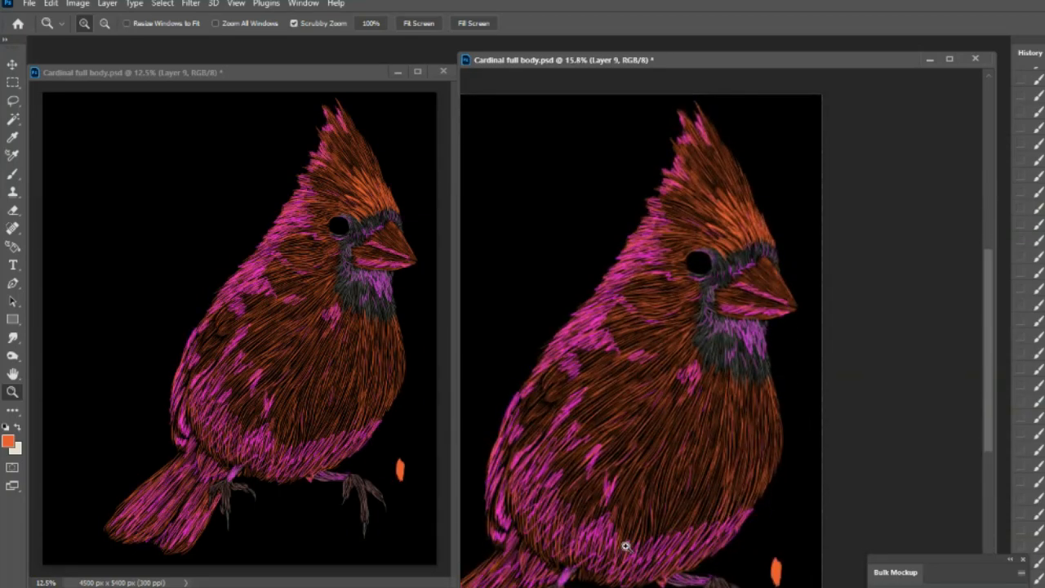
{"action": "scroll", "coordinate": [763, 253], "scroll_direction": "up", "scroll_amount": 2}
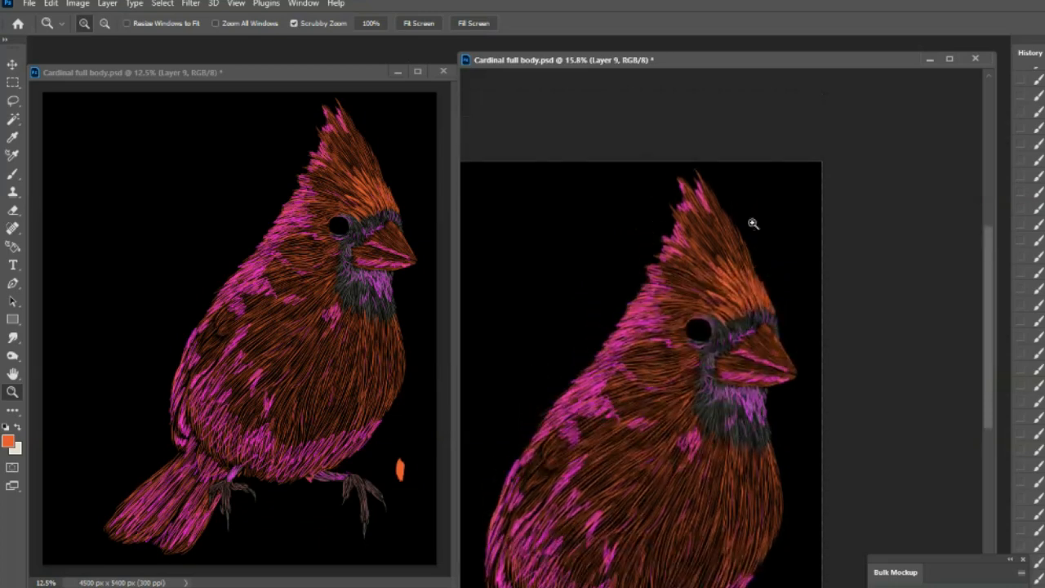
Step: Brush bright orange highlights over the whole crest and across the cheek behind the eye on Layer 9
{"action": "scroll", "coordinate": [694, 227], "scroll_direction": "up", "scroll_amount": 2}
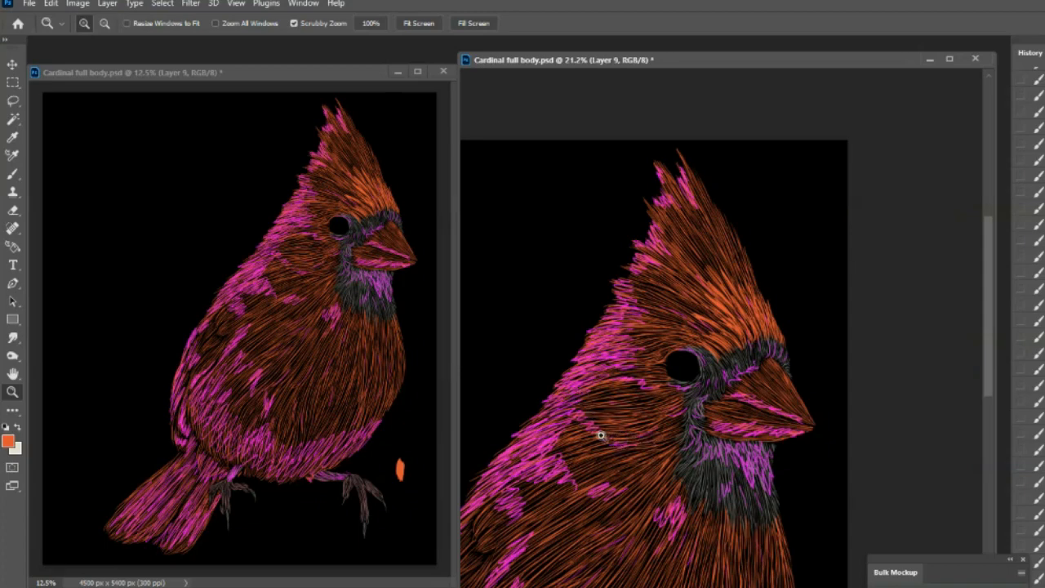
{"action": "left_click_drag", "start_coordinate": [677, 470], "coordinate": [647, 466]}
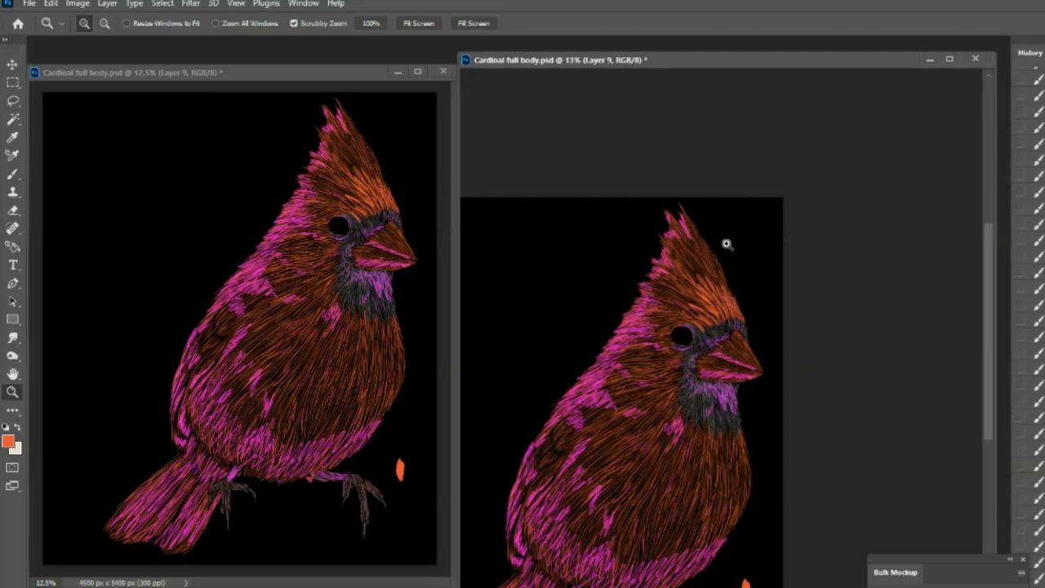
{"action": "left_click_drag", "start_coordinate": [726, 244], "coordinate": [795, 239]}
{"action": "key", "text": "b"}
{"action": "left_click_drag", "start_coordinate": [747, 400], "coordinate": [641, 216]}
{"action": "left_click_drag", "start_coordinate": [685, 347], "coordinate": [589, 196]}
{"action": "key", "text": "ctrl+minus"}
{"action": "left_click_drag", "start_coordinate": [595, 458], "coordinate": [500, 428]}
{"action": "left_click_drag", "start_coordinate": [657, 390], "coordinate": [535, 359]}
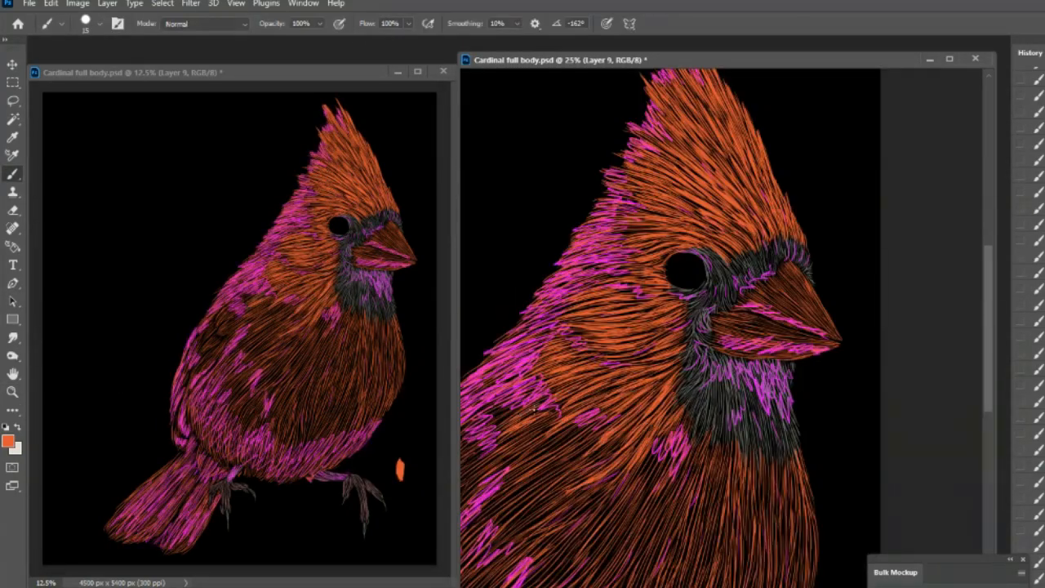
Step: Extend the bright orange feather highlights from the cheek down over the shoulder, wing and side of the body
{"action": "left_click_drag", "start_coordinate": [591, 433], "coordinate": [494, 512]}
{"action": "left_click_drag", "start_coordinate": [571, 408], "coordinate": [710, 343]}
{"action": "left_click_drag", "start_coordinate": [604, 429], "coordinate": [536, 527]}
{"action": "left_click_drag", "start_coordinate": [710, 343], "coordinate": [592, 326]}
{"action": "left_click_drag", "start_coordinate": [628, 364], "coordinate": [540, 421]}
{"action": "mouse_move", "coordinate": [676, 336]}
{"action": "left_mouse_down"}
{"action": "mouse_move", "coordinate": [570, 457]}
{"action": "mouse_move", "coordinate": [600, 470]}
{"action": "left_mouse_up"}
{"action": "left_click_drag", "start_coordinate": [713, 328], "coordinate": [629, 510]}
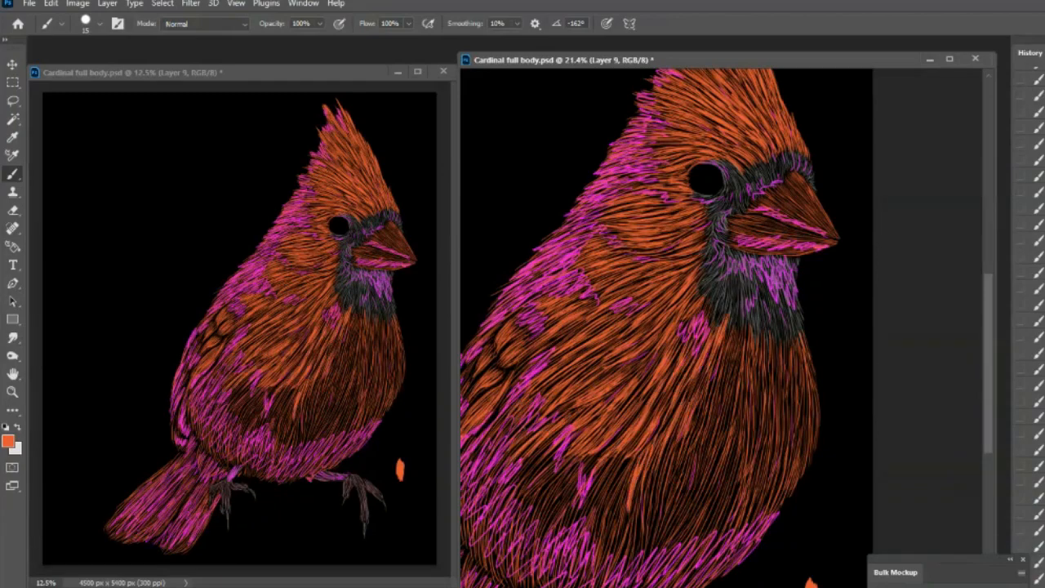
Step: Fill the breast below the gray bib and the middle of the belly with bright orange highlight strokes
{"action": "left_click_drag", "start_coordinate": [796, 331], "coordinate": [816, 463]}
{"action": "mouse_move", "coordinate": [770, 322]}
{"action": "left_mouse_down"}
{"action": "mouse_move", "coordinate": [754, 421]}
{"action": "mouse_move", "coordinate": [768, 518]}
{"action": "left_mouse_up"}
{"action": "left_click_drag", "start_coordinate": [630, 455], "coordinate": [578, 539]}
{"action": "left_click_drag", "start_coordinate": [575, 433], "coordinate": [512, 535]}
{"action": "left_click_drag", "start_coordinate": [670, 437], "coordinate": [658, 525]}
{"action": "left_click_drag", "start_coordinate": [745, 420], "coordinate": [709, 533]}
{"action": "left_click_drag", "start_coordinate": [723, 472], "coordinate": [687, 543]}
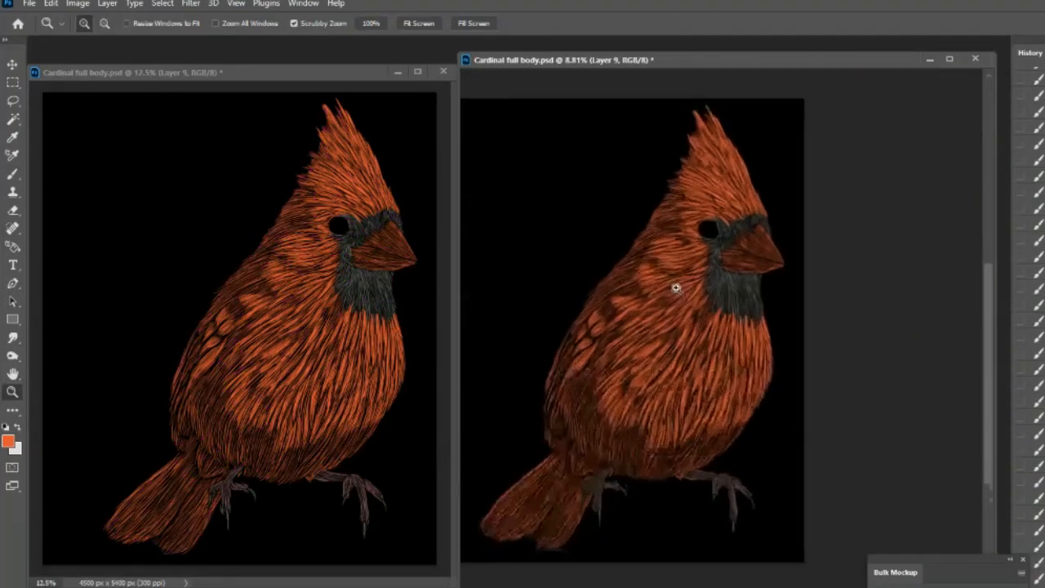
Step: Add short bright orange strokes along the rear edge of the body at the folded wing's lower end
{"action": "left_click", "coordinate": [674, 287]}
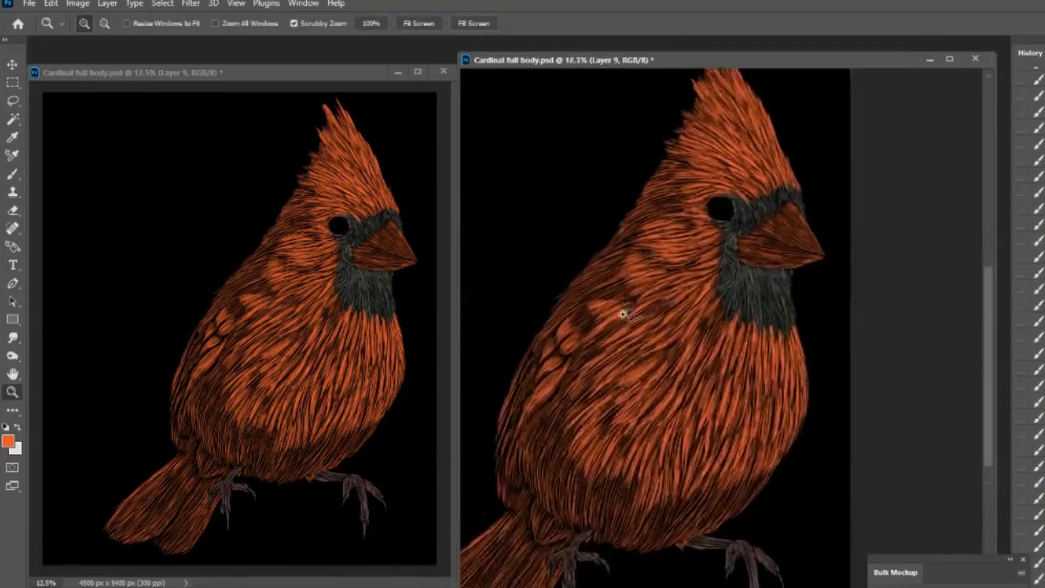
{"action": "left_click", "coordinate": [13, 176]}
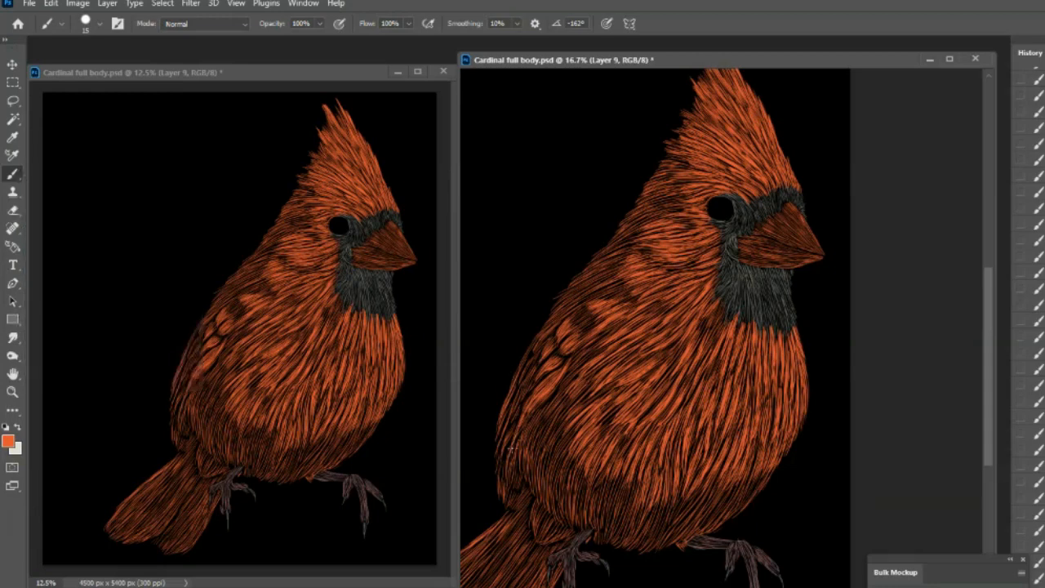
{"action": "left_click_drag", "start_coordinate": [502, 450], "coordinate": [499, 483]}
{"action": "left_click_drag", "start_coordinate": [499, 473], "coordinate": [502, 487]}
{"action": "left_click_drag", "start_coordinate": [507, 433], "coordinate": [498, 454]}
{"action": "left_click_drag", "start_coordinate": [501, 440], "coordinate": [497, 458]}
{"action": "left_click_drag", "start_coordinate": [507, 424], "coordinate": [498, 454]}
{"action": "scroll", "coordinate": [706, 308], "scroll_direction": "up", "scroll_amount": 2}
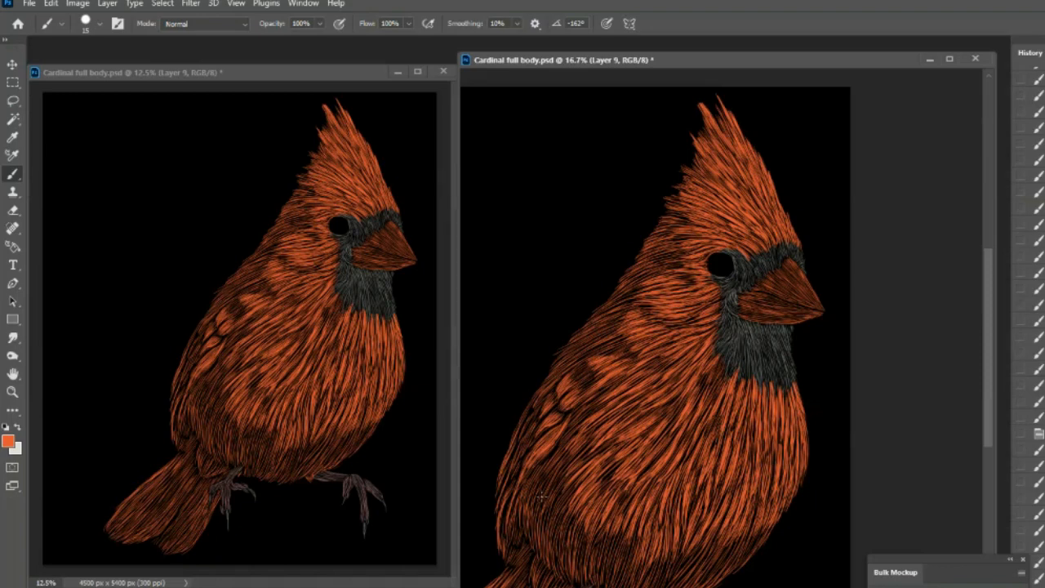
Step: Brush short bright orange highlights into the darker flank area between the folded wing and the lower belly
{"action": "left_click_drag", "start_coordinate": [576, 480], "coordinate": [563, 515]}
{"action": "left_click_drag", "start_coordinate": [567, 494], "coordinate": [560, 506]}
{"action": "left_click_drag", "start_coordinate": [563, 489], "coordinate": [555, 501]}
{"action": "mouse_move", "coordinate": [563, 482]}
{"action": "left_mouse_down"}
{"action": "mouse_move", "coordinate": [558, 496]}
{"action": "mouse_move", "coordinate": [564, 483]}
{"action": "left_mouse_up"}
{"action": "left_click_drag", "start_coordinate": [573, 462], "coordinate": [567, 474]}
{"action": "left_click_drag", "start_coordinate": [574, 467], "coordinate": [567, 495]}
{"action": "left_click_drag", "start_coordinate": [572, 488], "coordinate": [564, 510]}
{"action": "left_click_drag", "start_coordinate": [568, 501], "coordinate": [564, 515]}
{"action": "left_click_drag", "start_coordinate": [573, 505], "coordinate": [571, 534]}
{"action": "left_click_drag", "start_coordinate": [577, 527], "coordinate": [572, 539]}
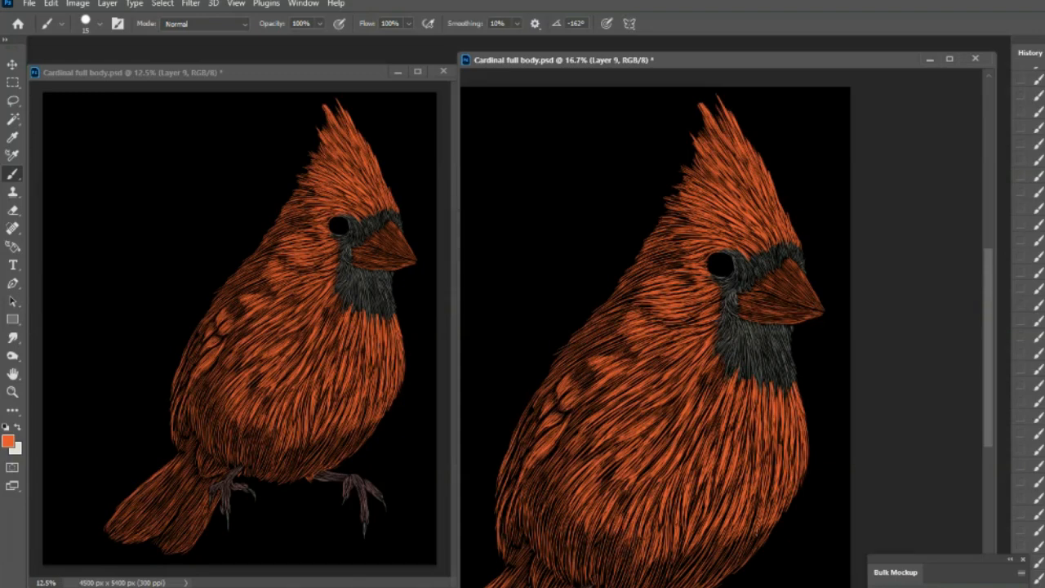
Step: Add bright orange strokes along the belly's lower edge, from the front of the body back to the flank
{"action": "left_click_drag", "start_coordinate": [758, 528], "coordinate": [752, 543]}
{"action": "mouse_move", "coordinate": [730, 547]}
{"action": "left_mouse_down"}
{"action": "mouse_move", "coordinate": [685, 564]}
{"action": "mouse_move", "coordinate": [701, 541]}
{"action": "left_mouse_up"}
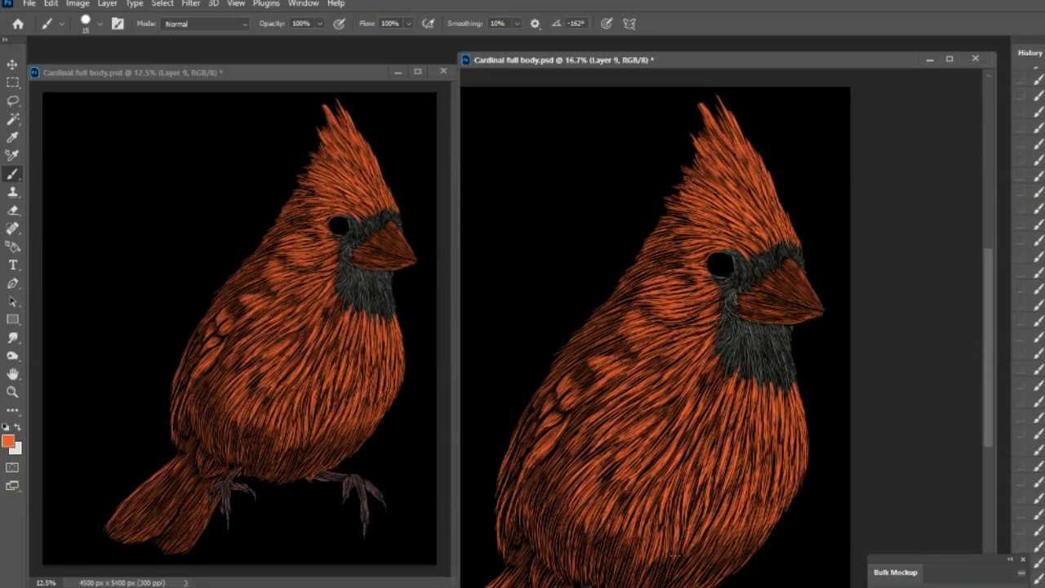
{"action": "left_click_drag", "start_coordinate": [668, 582], "coordinate": [678, 562]}
{"action": "left_click_drag", "start_coordinate": [588, 526], "coordinate": [583, 545]}
Step: Add bright orange highlights on the nape and upper back, behind the cheek
{"action": "left_click_drag", "start_coordinate": [646, 289], "coordinate": [613, 305]}
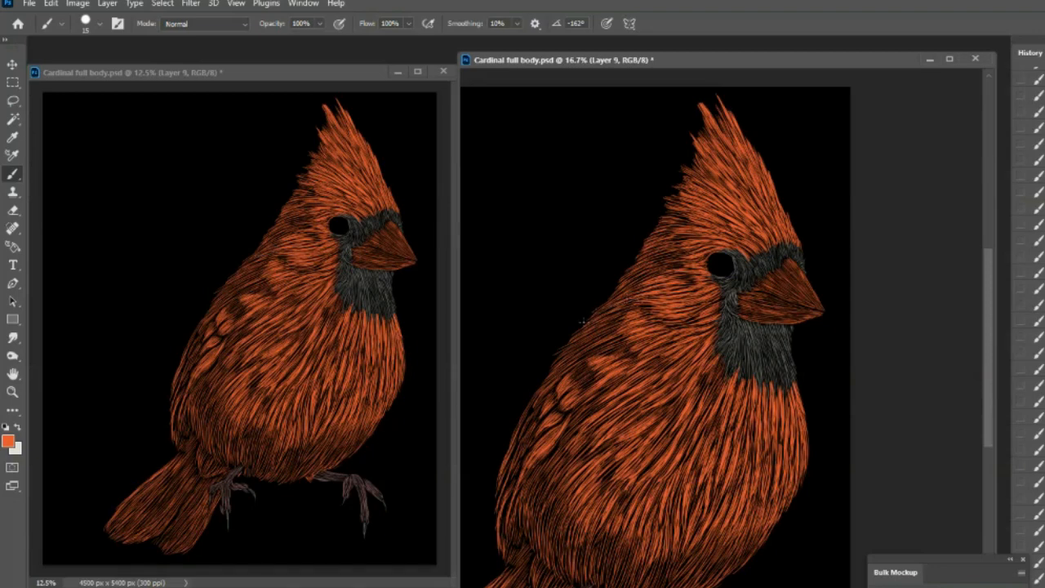
{"action": "left_click_drag", "start_coordinate": [633, 315], "coordinate": [606, 325]}
{"action": "left_click_drag", "start_coordinate": [622, 336], "coordinate": [609, 343]}
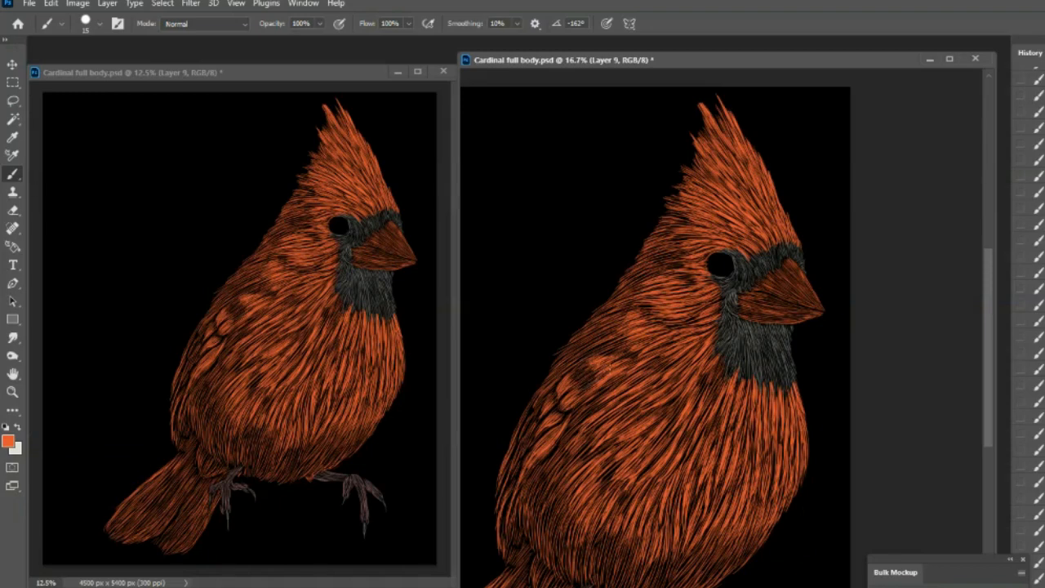
Step: Add more bright orange strokes in the middle of the breast below the gray bib
{"action": "key", "text": "z"}
{"action": "left_click_drag", "start_coordinate": [616, 367], "coordinate": [572, 369]}
{"action": "left_click", "coordinate": [710, 344]}
{"action": "left_click", "coordinate": [709, 344]}
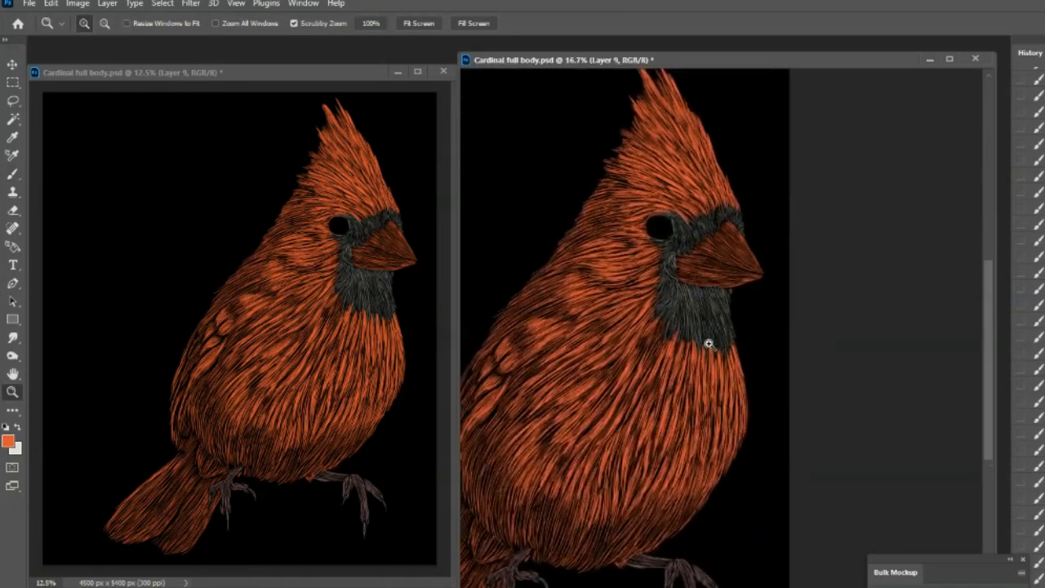
{"action": "left_click", "coordinate": [13, 174]}
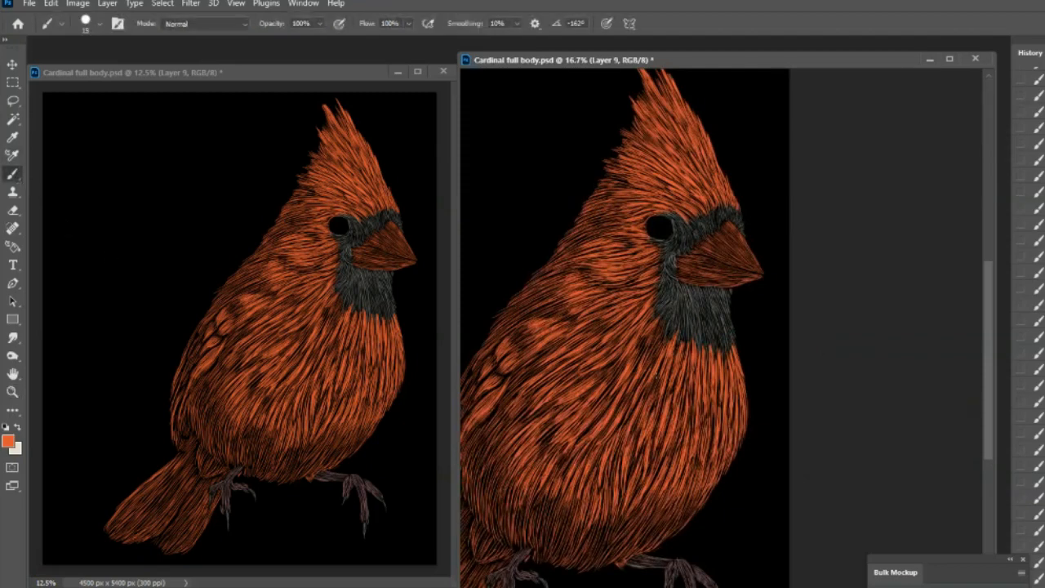
{"action": "mouse_move", "coordinate": [662, 358]}
{"action": "left_mouse_down"}
{"action": "mouse_move", "coordinate": [656, 377]}
{"action": "mouse_move", "coordinate": [710, 437]}
{"action": "mouse_move", "coordinate": [708, 453]}
{"action": "left_mouse_up"}
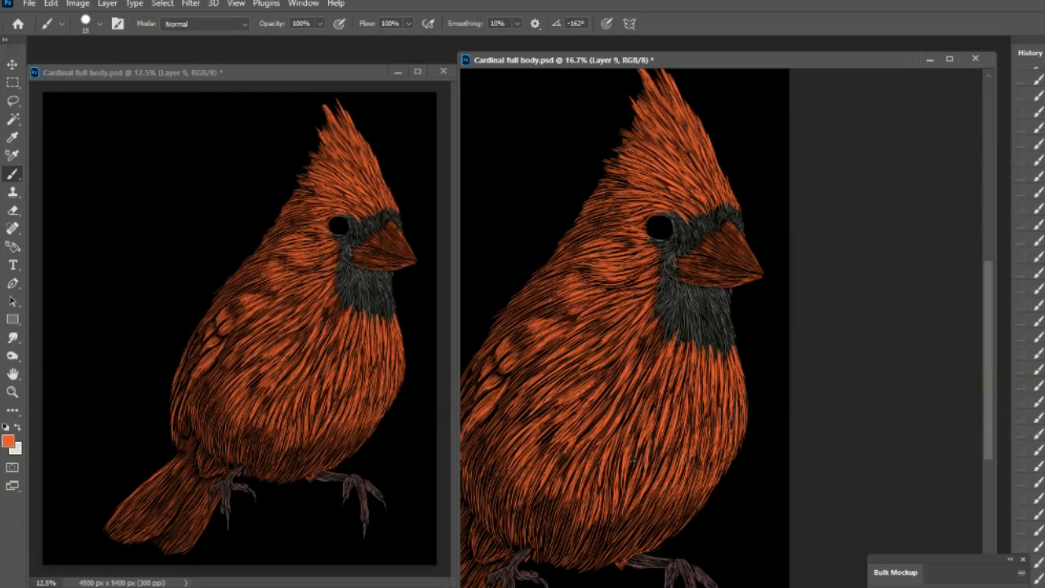
{"action": "left_click_drag", "start_coordinate": [642, 434], "coordinate": [622, 486]}
Step: Brush the first bright orange highlights along the upper beak's front ridge, from its base down to the tip
{"action": "left_click", "coordinate": [13, 393]}
{"action": "left_click_drag", "start_coordinate": [647, 332], "coordinate": [620, 335]}
{"action": "scroll", "coordinate": [622, 339], "scroll_direction": "up", "scroll_amount": 3}
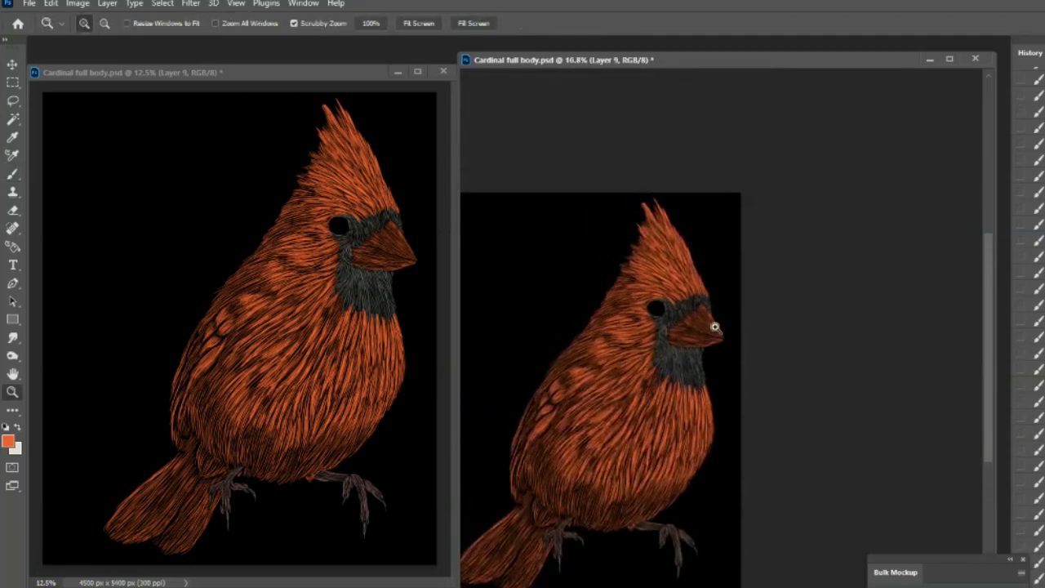
{"action": "left_click", "coordinate": [732, 303]}
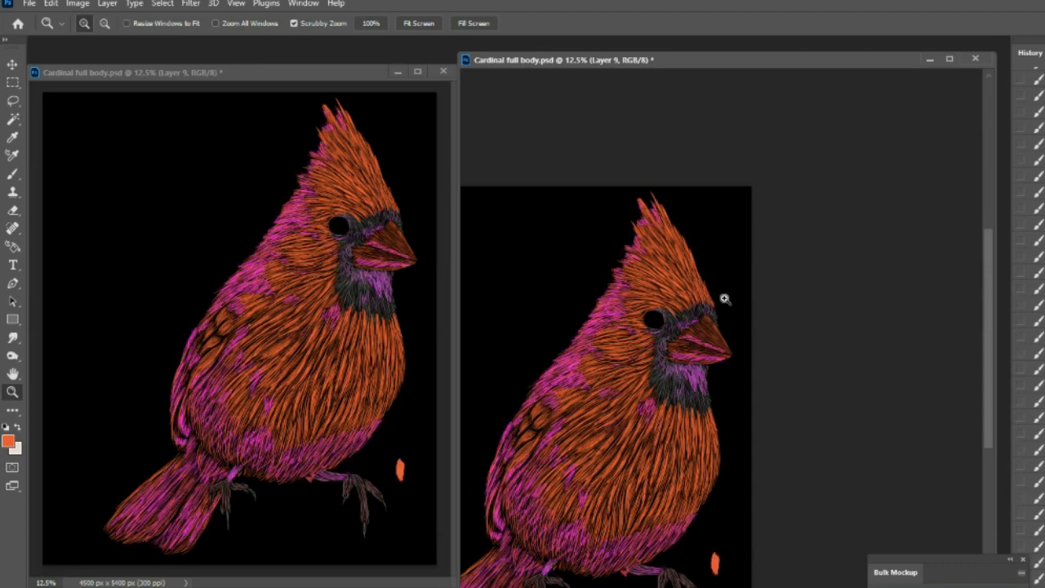
{"action": "left_click_drag", "start_coordinate": [725, 296], "coordinate": [763, 291]}
{"action": "left_click", "coordinate": [13, 176]}
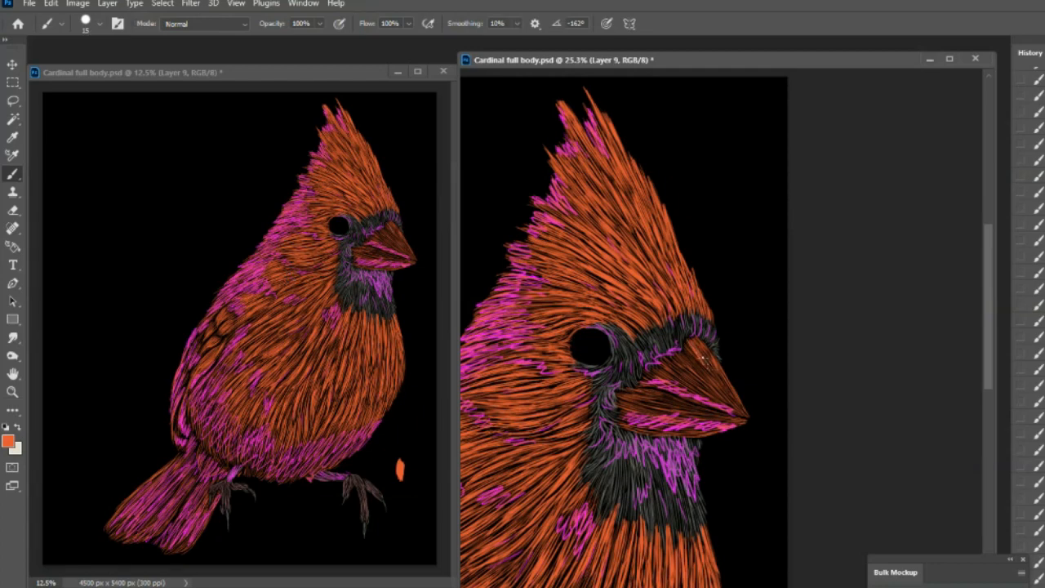
{"action": "key", "text": "ctrl+z"}
{"action": "key", "text": "ctrl+z"}
{"action": "key", "text": "ctrl+z"}
{"action": "key", "text": "ctrl+z"}
{"action": "key", "text": "ctrl+z"}
{"action": "key", "text": "ctrl+z"}
{"action": "key", "text": "ctrl+z"}
{"action": "key", "text": "ctrl+z"}
{"action": "key", "text": "ctrl+z"}
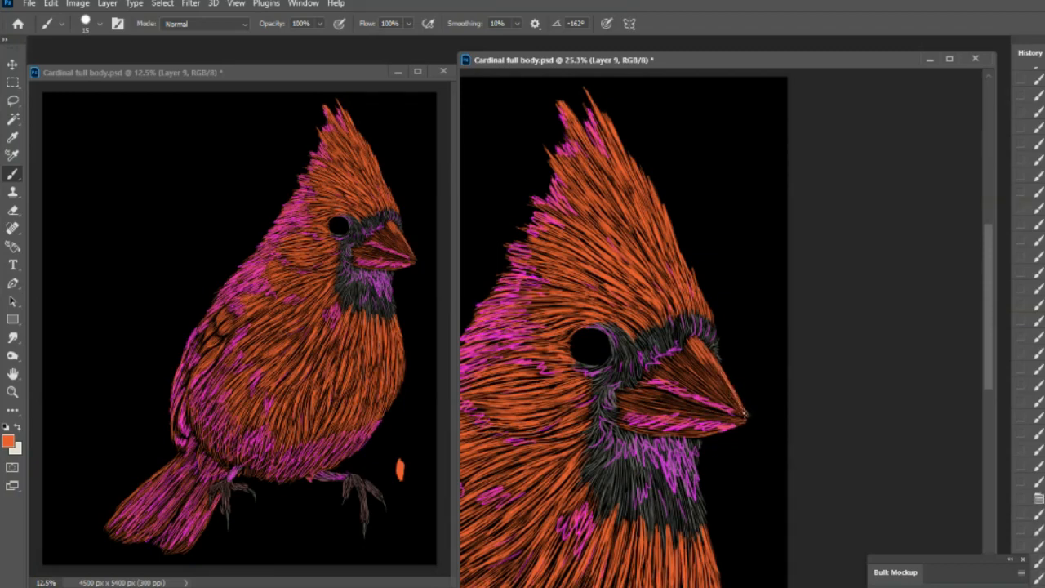
Step: Widen the bright orange highlights from the beak's front ridge inward across the upper beak
{"action": "key", "text": "ctrl+z"}
{"action": "key", "text": "ctrl+z"}
{"action": "key", "text": "ctrl+z"}
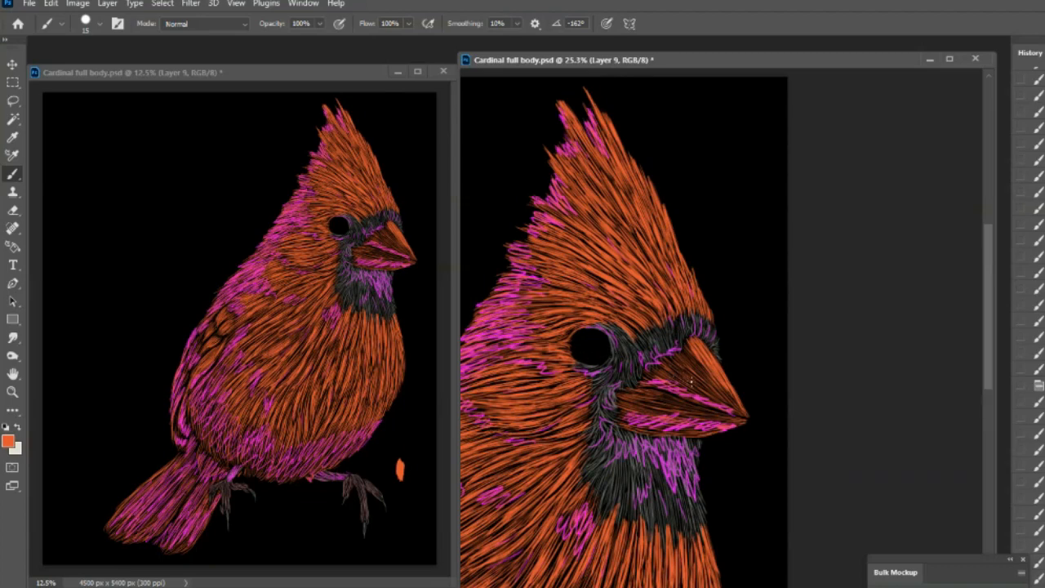
{"action": "key", "text": "ctrl+z"}
{"action": "key", "text": "ctrl+z"}
{"action": "key", "text": "ctrl+z"}
{"action": "key", "text": "ctrl+z"}
{"action": "key", "text": "ctrl+z"}
{"action": "key", "text": "ctrl+z"}
{"action": "key", "text": "ctrl+z"}
{"action": "key", "text": "ctrl+z"}
{"action": "key", "text": "ctrl+z"}
{"action": "key", "text": "ctrl+z"}
{"action": "key", "text": "ctrl+z"}
{"action": "key", "text": "ctrl+z"}
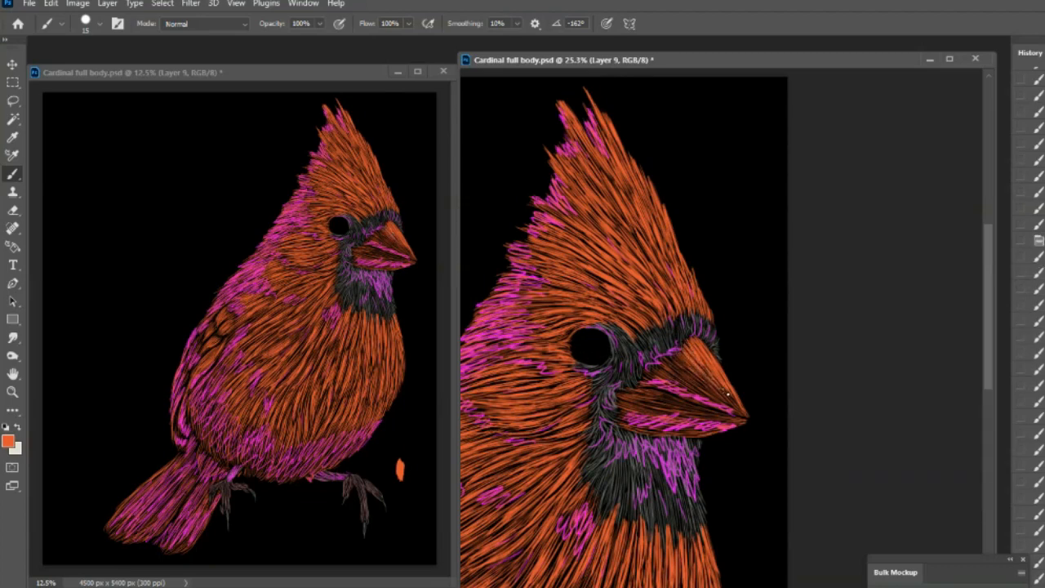
Step: Fill the rest of the upper beak with bright orange strokes running from its base to the tip
{"action": "key", "text": "ctrl+z"}
{"action": "key", "text": "ctrl+z"}
{"action": "key", "text": "ctrl+z"}
{"action": "key", "text": "ctrl+z"}
{"action": "key", "text": "ctrl+z"}
{"action": "key", "text": "ctrl+z"}
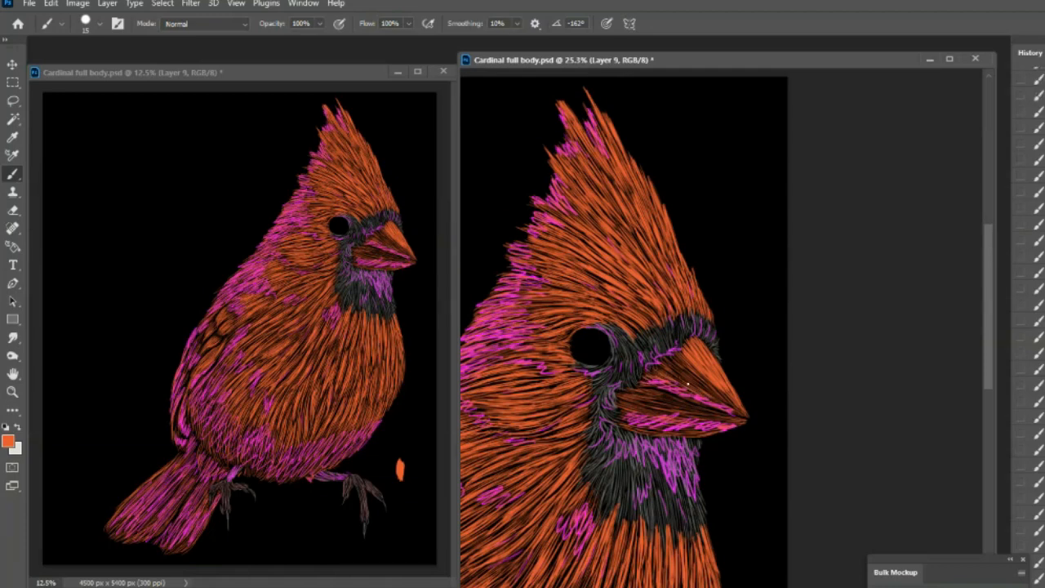
{"action": "mouse_move", "coordinate": [738, 412]}
{"action": "left_mouse_down"}
{"action": "mouse_move", "coordinate": [675, 358]}
{"action": "mouse_move", "coordinate": [662, 360]}
{"action": "left_mouse_up"}
{"action": "mouse_move", "coordinate": [704, 387]}
{"action": "left_mouse_down"}
{"action": "mouse_move", "coordinate": [661, 367]}
{"action": "mouse_move", "coordinate": [684, 357]}
{"action": "left_mouse_up"}
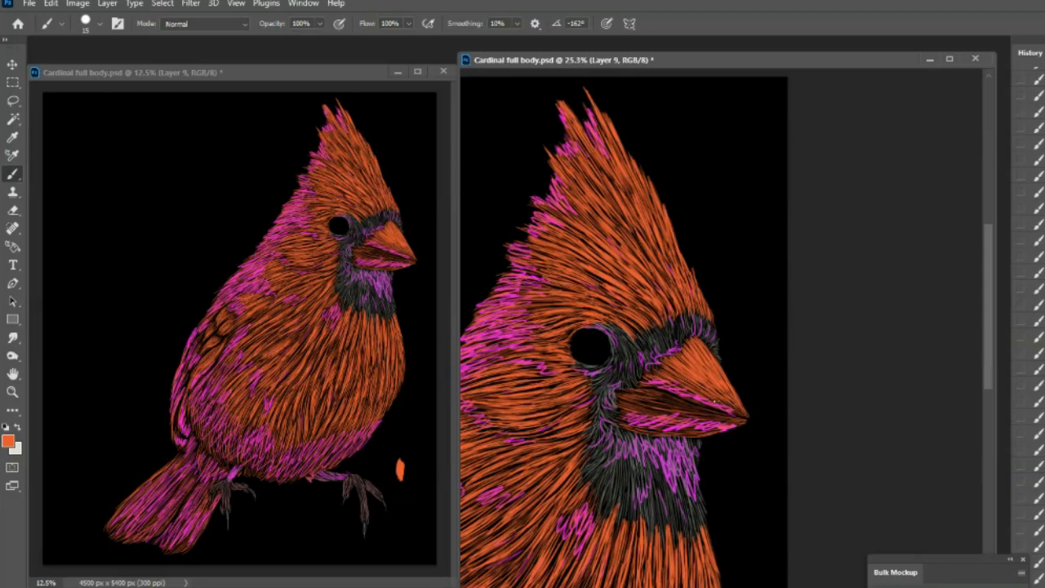
{"action": "mouse_move", "coordinate": [737, 412]}
{"action": "left_mouse_down"}
{"action": "mouse_move", "coordinate": [724, 404]}
{"action": "mouse_move", "coordinate": [737, 406]}
{"action": "left_mouse_up"}
Step: Cover the lower beak with lengthwise bright orange strokes, leaving the mouth line dark
{"action": "left_click_drag", "start_coordinate": [631, 393], "coordinate": [722, 415]}
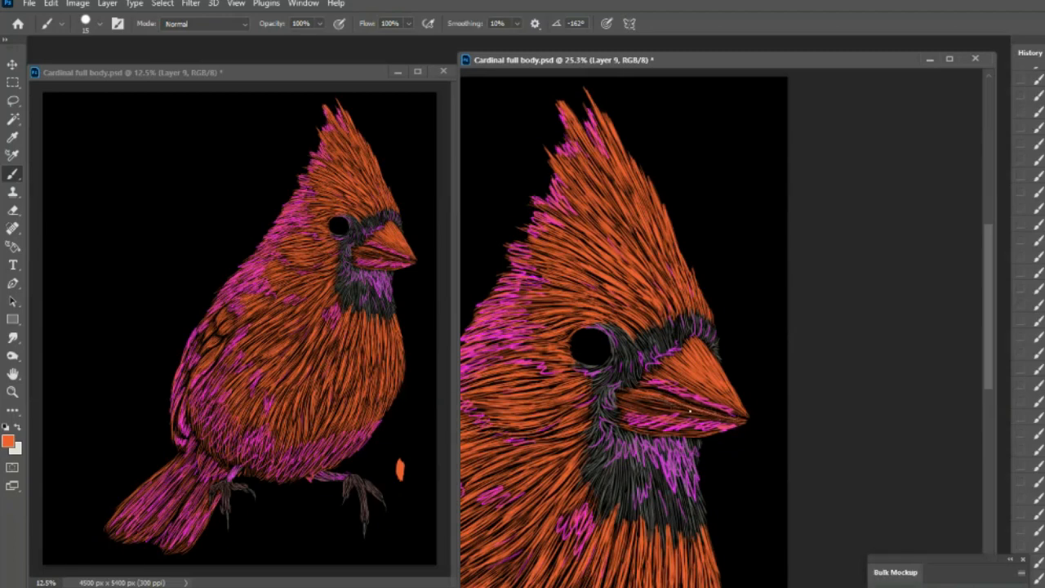
{"action": "left_click_drag", "start_coordinate": [663, 400], "coordinate": [700, 411]}
{"action": "left_click_drag", "start_coordinate": [681, 407], "coordinate": [725, 418]}
{"action": "mouse_move", "coordinate": [622, 396]}
{"action": "left_mouse_down"}
{"action": "mouse_move", "coordinate": [710, 414]}
{"action": "mouse_move", "coordinate": [695, 417]}
{"action": "left_mouse_up"}
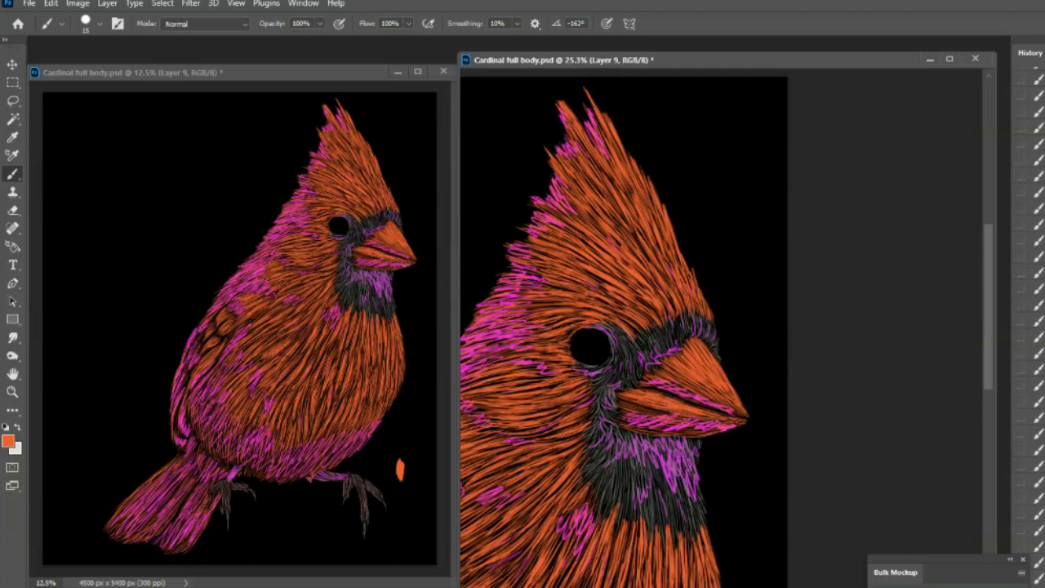
{"action": "left_click_drag", "start_coordinate": [628, 403], "coordinate": [674, 415]}
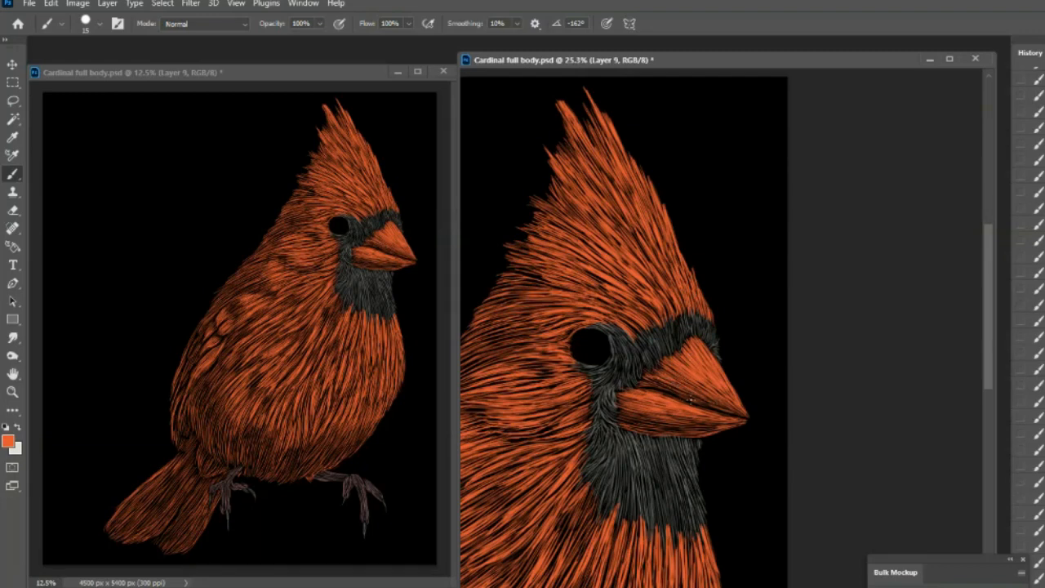
{"action": "left_click_drag", "start_coordinate": [624, 409], "coordinate": [649, 416]}
{"action": "left_click_drag", "start_coordinate": [636, 414], "coordinate": [712, 423]}
{"action": "left_click_drag", "start_coordinate": [703, 423], "coordinate": [722, 423]}
Step: Build up denser bright orange strokes on the upper beak, from just above the mouth line toward the tip
{"action": "left_click_drag", "start_coordinate": [644, 378], "coordinate": [690, 397]}
{"action": "mouse_move", "coordinate": [653, 374]}
{"action": "left_mouse_down"}
{"action": "mouse_move", "coordinate": [685, 390]}
{"action": "mouse_move", "coordinate": [688, 380]}
{"action": "left_mouse_up"}
{"action": "mouse_move", "coordinate": [666, 364]}
{"action": "left_mouse_down"}
{"action": "mouse_move", "coordinate": [733, 391]}
{"action": "mouse_move", "coordinate": [697, 368]}
{"action": "left_mouse_up"}
{"action": "key", "text": "ctrl+z"}
{"action": "key", "text": "ctrl+z"}
{"action": "key", "text": "ctrl+z"}
{"action": "key", "text": "ctrl+z"}
{"action": "key", "text": "ctrl+z"}
{"action": "key", "text": "ctrl+z"}
{"action": "key", "text": "ctrl+z"}
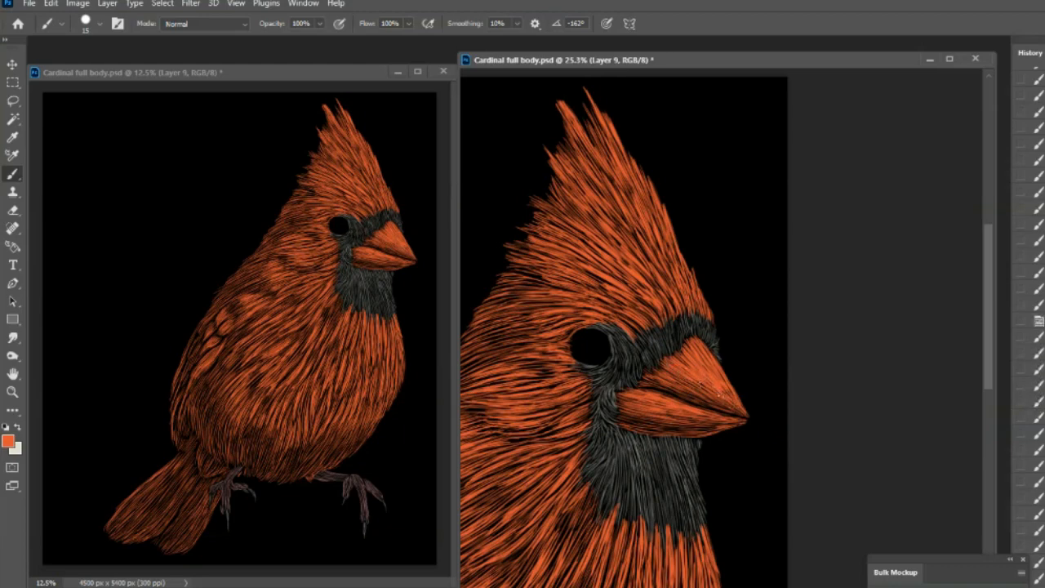
{"action": "key", "text": "ctrl+z"}
{"action": "key", "text": "ctrl+z"}
{"action": "key", "text": "ctrl+z"}
{"action": "key", "text": "ctrl+z"}
{"action": "key", "text": "ctrl+z"}
{"action": "key", "text": "ctrl+z"}
{"action": "key", "text": "ctrl+z"}
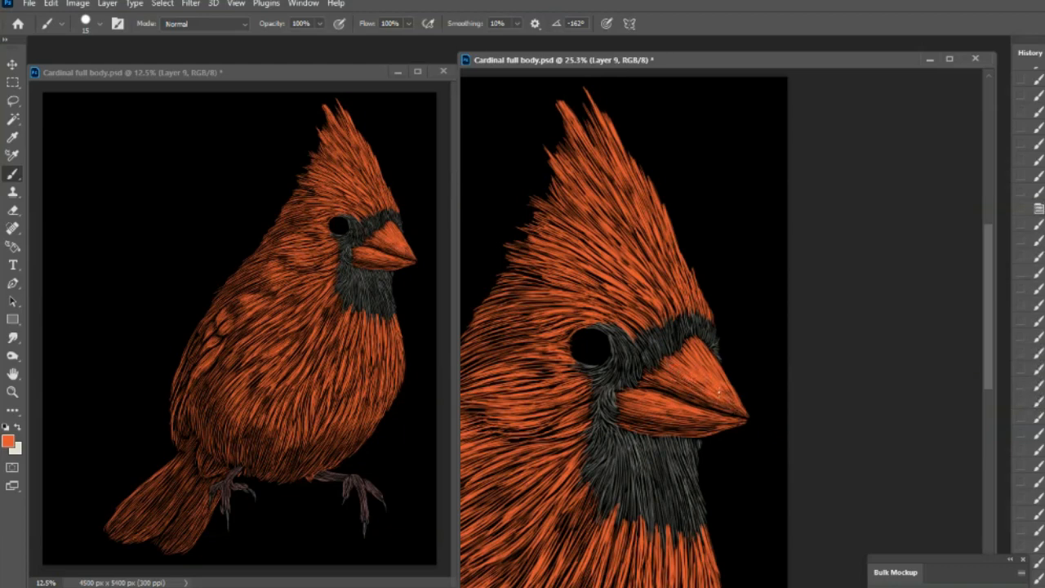
{"action": "key", "text": "ctrl+z"}
{"action": "key", "text": "ctrl+z"}
{"action": "key", "text": "ctrl+z"}
{"action": "key", "text": "ctrl+z"}
Step: Create a new layer above the orange highlights and set the foreground color to a medium gray
{"action": "left_click", "coordinate": [12, 391]}
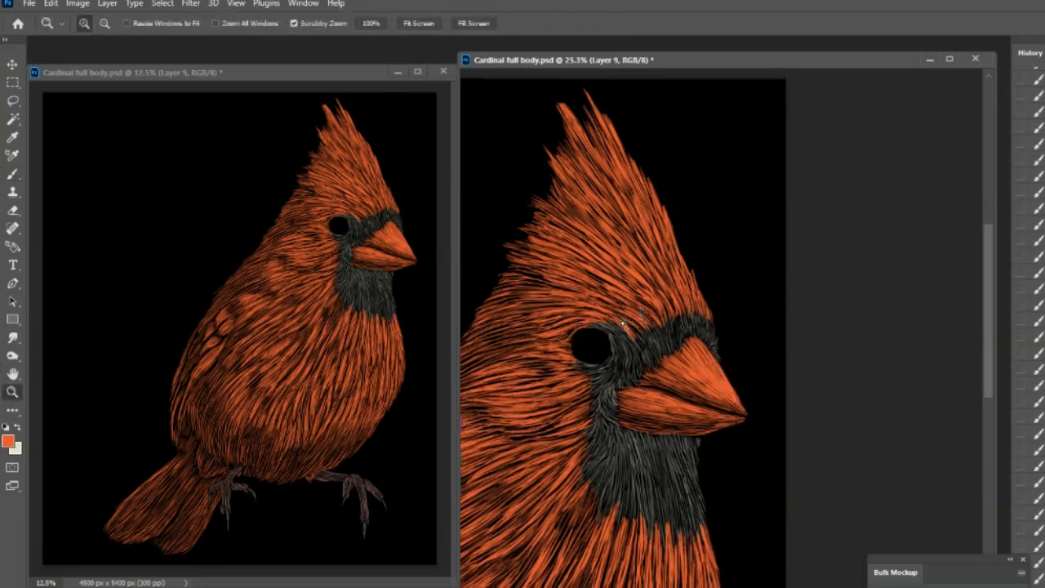
{"action": "left_click_drag", "start_coordinate": [623, 324], "coordinate": [584, 329]}
{"action": "left_click", "coordinate": [586, 302]}
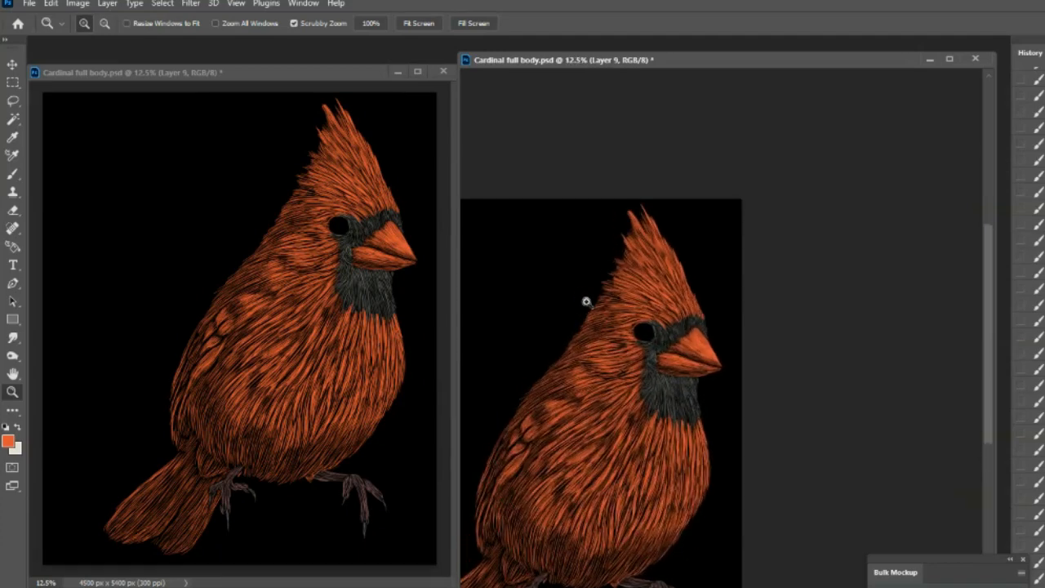
{"action": "key", "text": "ctrl+alt+shift+n"}
{"action": "left_click", "coordinate": [8, 441]}
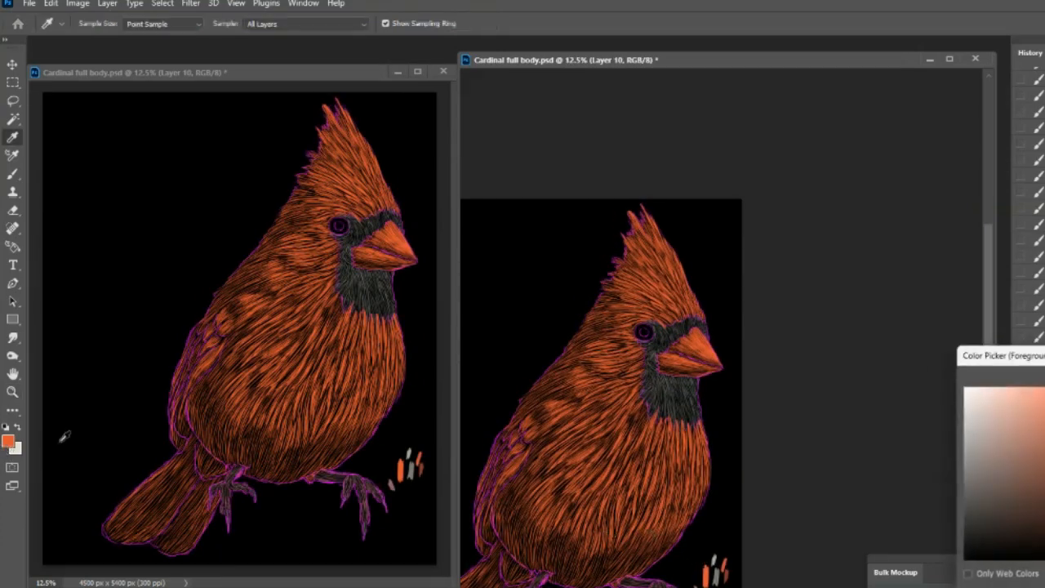
{"action": "left_click", "coordinate": [784, 537]}
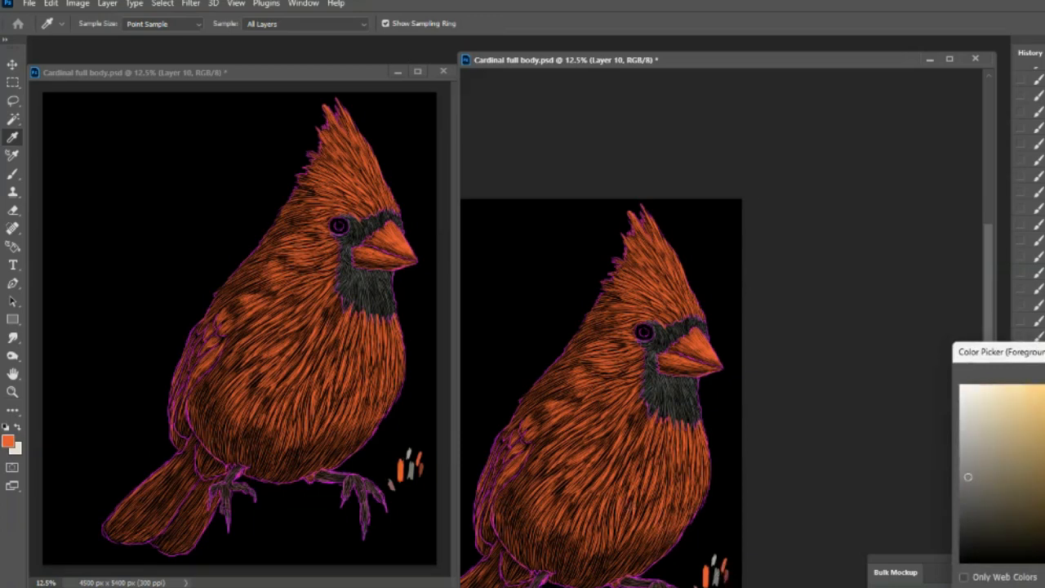
{"action": "key", "text": "Return"}
Step: Brush short gray feather strokes along the mask band above the beak, working from the forehead edge toward the eye
{"action": "key", "text": "z"}
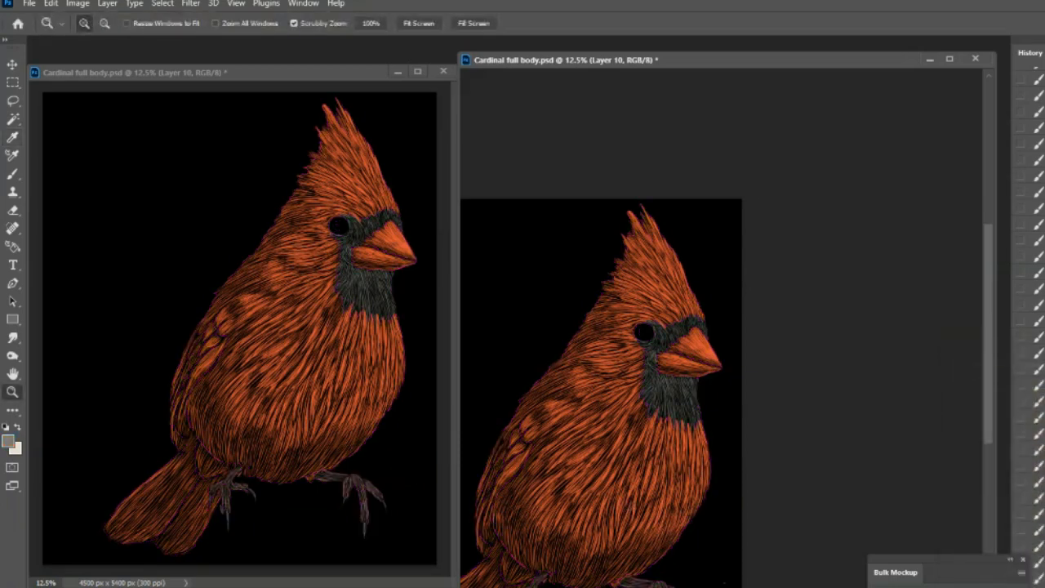
{"action": "left_click", "coordinate": [714, 298]}
{"action": "left_click_drag", "start_coordinate": [755, 312], "coordinate": [767, 310]}
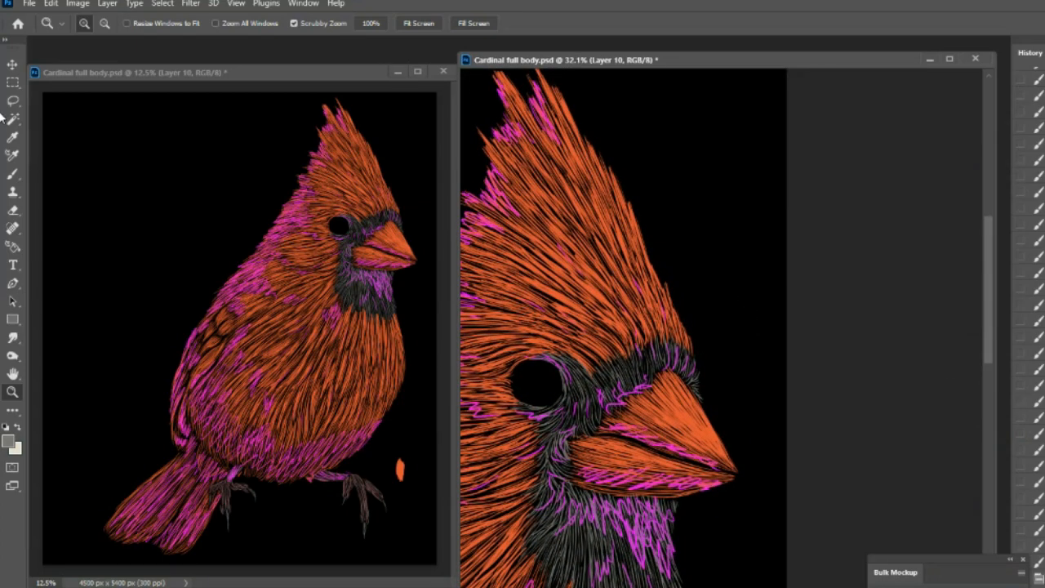
{"action": "left_click", "coordinate": [12, 173]}
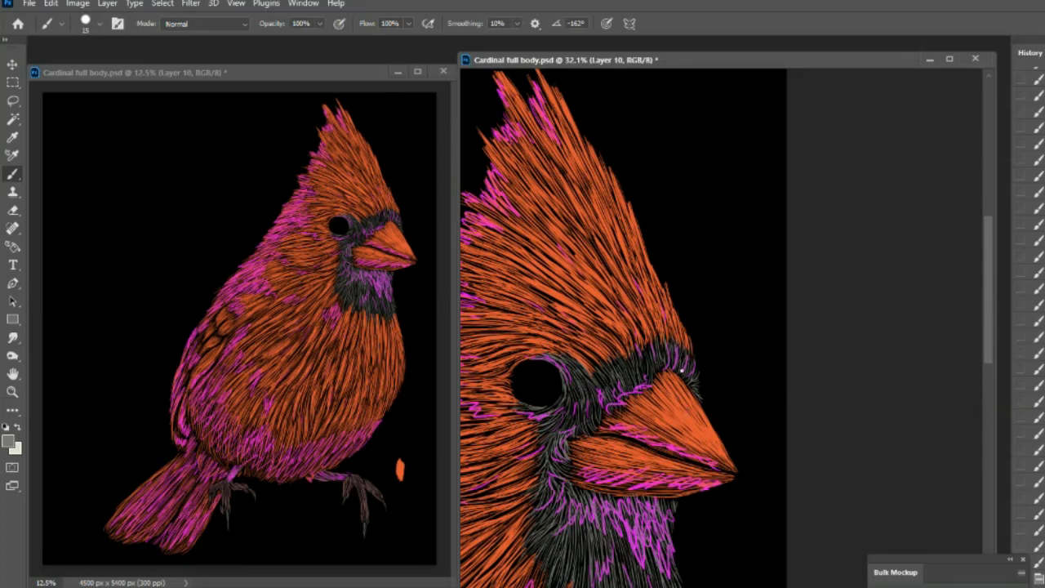
{"action": "left_click_drag", "start_coordinate": [672, 344], "coordinate": [673, 342]}
{"action": "mouse_move", "coordinate": [676, 365]}
{"action": "left_mouse_down"}
{"action": "mouse_move", "coordinate": [677, 342]}
{"action": "mouse_move", "coordinate": [690, 358]}
{"action": "left_mouse_up"}
{"action": "mouse_move", "coordinate": [690, 373]}
{"action": "left_mouse_down"}
{"action": "mouse_move", "coordinate": [693, 361]}
{"action": "mouse_move", "coordinate": [696, 374]}
{"action": "left_mouse_up"}
{"action": "mouse_move", "coordinate": [688, 380]}
{"action": "left_mouse_down"}
{"action": "mouse_move", "coordinate": [698, 395]}
{"action": "mouse_move", "coordinate": [659, 336]}
{"action": "left_mouse_up"}
{"action": "mouse_move", "coordinate": [662, 355]}
{"action": "left_mouse_down"}
{"action": "mouse_move", "coordinate": [661, 339]}
{"action": "mouse_move", "coordinate": [646, 349]}
{"action": "left_mouse_up"}
{"action": "left_click_drag", "start_coordinate": [647, 363], "coordinate": [642, 349]}
{"action": "left_click_drag", "start_coordinate": [644, 366], "coordinate": [644, 353]}
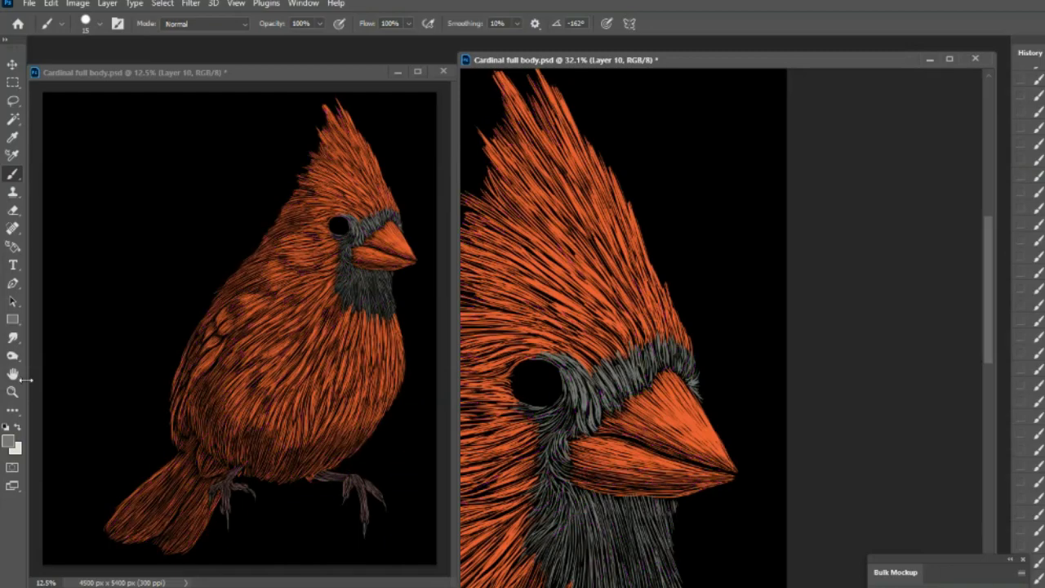
Step: Build up denser gray strokes on the mask band directly above the upper beak, undoing misplaced strokes
{"action": "left_click", "coordinate": [15, 392]}
{"action": "mouse_move", "coordinate": [804, 353]}
{"action": "left_mouse_down"}
{"action": "mouse_move", "coordinate": [731, 352]}
{"action": "mouse_move", "coordinate": [781, 357]}
{"action": "mouse_move", "coordinate": [765, 351]}
{"action": "left_mouse_up"}
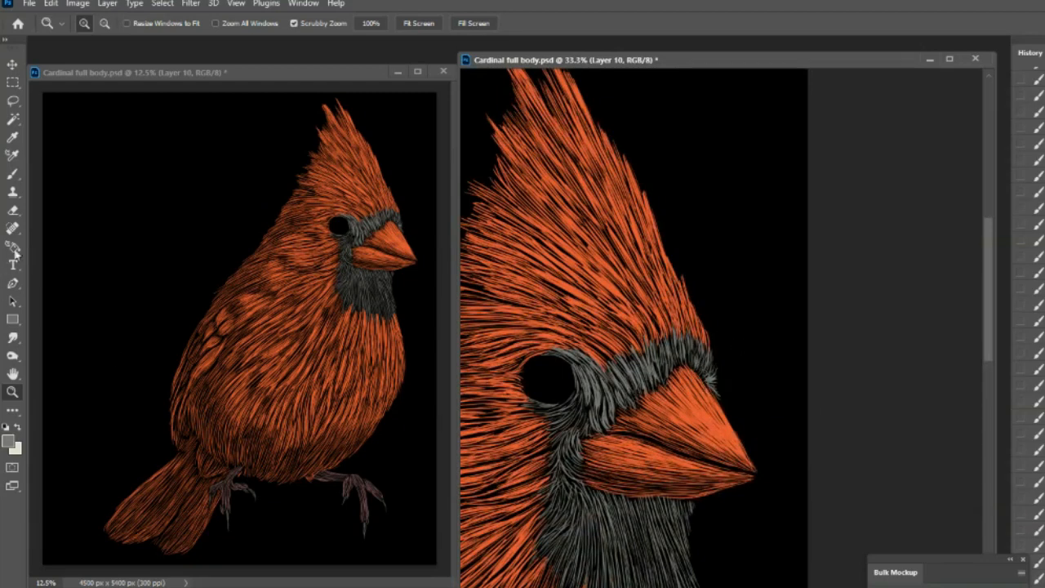
{"action": "left_click", "coordinate": [12, 174]}
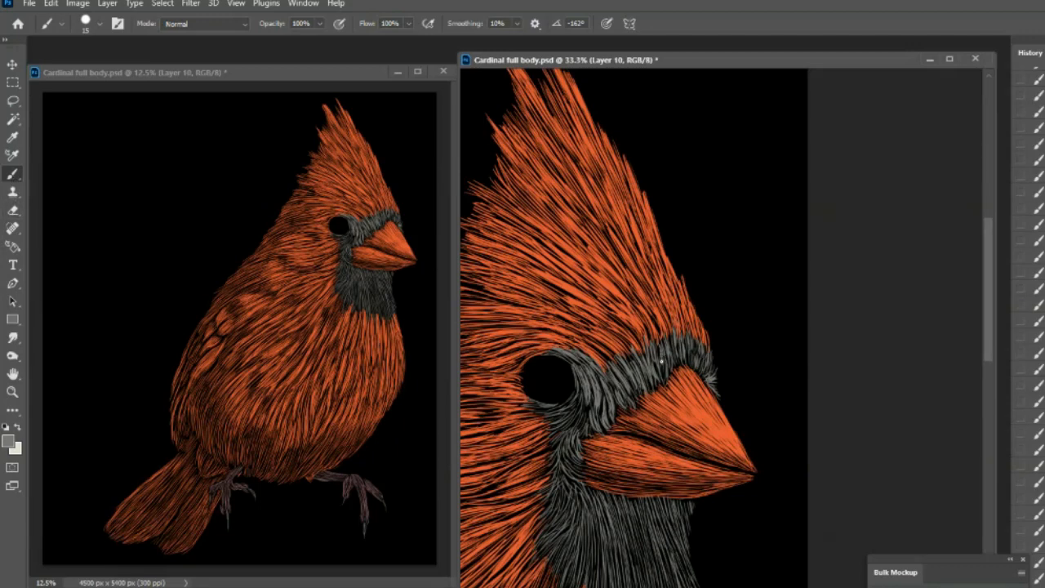
{"action": "left_click_drag", "start_coordinate": [660, 344], "coordinate": [666, 381]}
{"action": "mouse_move", "coordinate": [670, 344]}
{"action": "left_mouse_down"}
{"action": "mouse_move", "coordinate": [673, 371]}
{"action": "mouse_move", "coordinate": [682, 362]}
{"action": "left_mouse_up"}
{"action": "left_click_drag", "start_coordinate": [680, 346], "coordinate": [690, 362]}
{"action": "left_click_drag", "start_coordinate": [690, 343], "coordinate": [692, 367]}
{"action": "left_click_drag", "start_coordinate": [690, 351], "coordinate": [696, 366]}
{"action": "key", "text": "ctrl+z"}
{"action": "key", "text": "ctrl+z"}
{"action": "key", "text": "ctrl+z"}
{"action": "key", "text": "ctrl+z"}
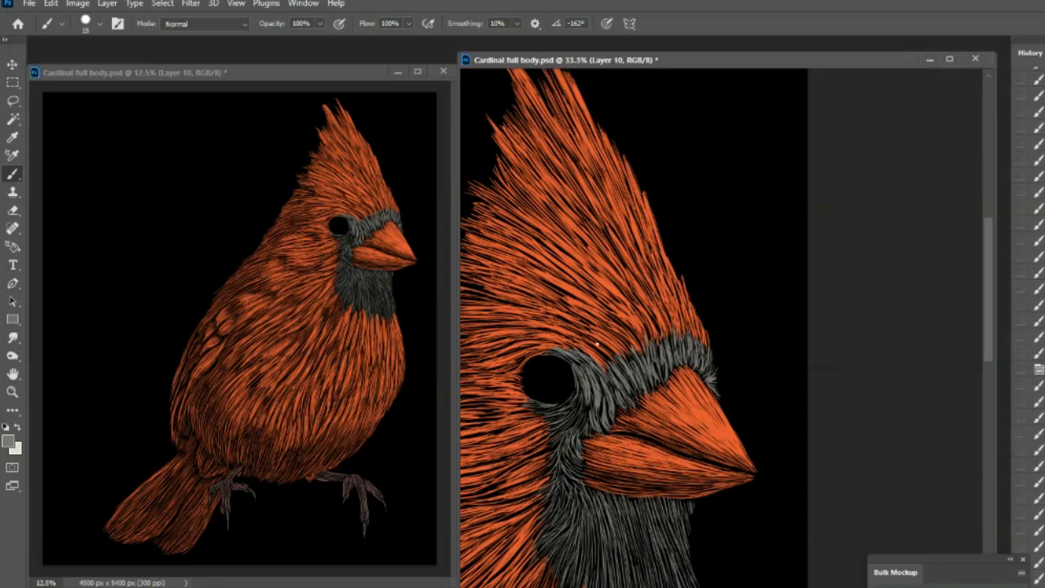
{"action": "key", "text": "ctrl+z"}
{"action": "key", "text": "ctrl+z"}
{"action": "key", "text": "ctrl+z"}
{"action": "key", "text": "ctrl+z"}
{"action": "key", "text": "ctrl+z"}
{"action": "key", "text": "ctrl+z"}
{"action": "key", "text": "ctrl+z"}
{"action": "key", "text": "ctrl+z"}
{"action": "key", "text": "ctrl+z"}
{"action": "key", "text": "ctrl+z"}
{"action": "key", "text": "ctrl+z"}
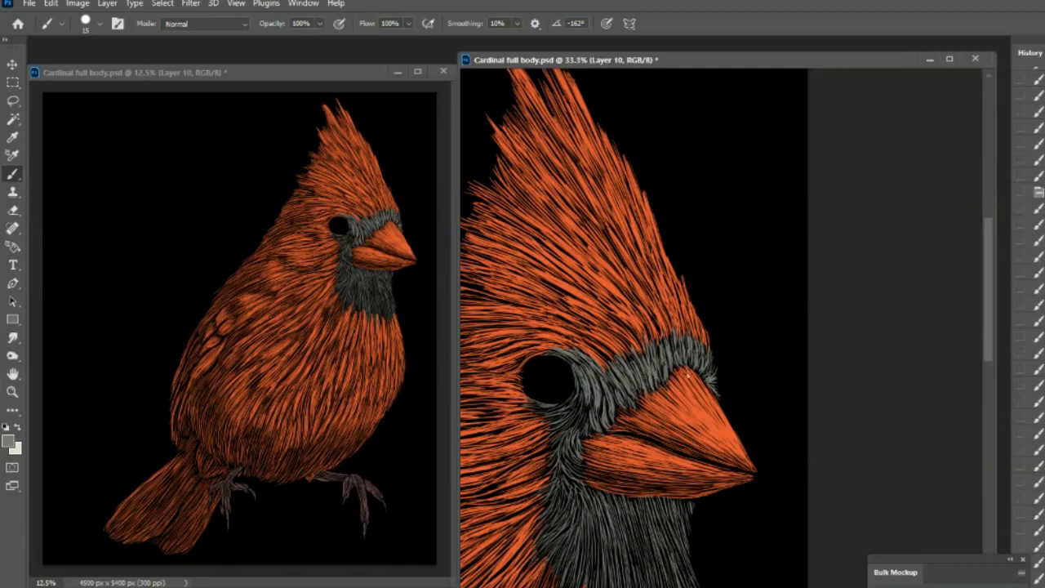
Step: Paint gray strokes around the underside of the eye and down the mask strip behind the beak, undoing misplaced strokes
{"action": "key", "text": "ctrl+z"}
{"action": "key", "text": "ctrl+z"}
{"action": "key", "text": "ctrl+z"}
{"action": "key", "text": "ctrl+z"}
{"action": "key", "text": "ctrl+z"}
{"action": "key", "text": "ctrl+z"}
{"action": "key", "text": "ctrl+z"}
{"action": "key", "text": "ctrl+z"}
{"action": "mouse_move", "coordinate": [557, 406]}
{"action": "left_mouse_down"}
{"action": "mouse_move", "coordinate": [520, 403]}
{"action": "mouse_move", "coordinate": [573, 413]}
{"action": "left_mouse_up"}
{"action": "left_click_drag", "start_coordinate": [580, 392], "coordinate": [576, 416]}
{"action": "mouse_move", "coordinate": [583, 403]}
{"action": "left_mouse_down"}
{"action": "mouse_move", "coordinate": [566, 426]}
{"action": "mouse_move", "coordinate": [545, 425]}
{"action": "left_mouse_up"}
{"action": "key", "text": "ctrl+z"}
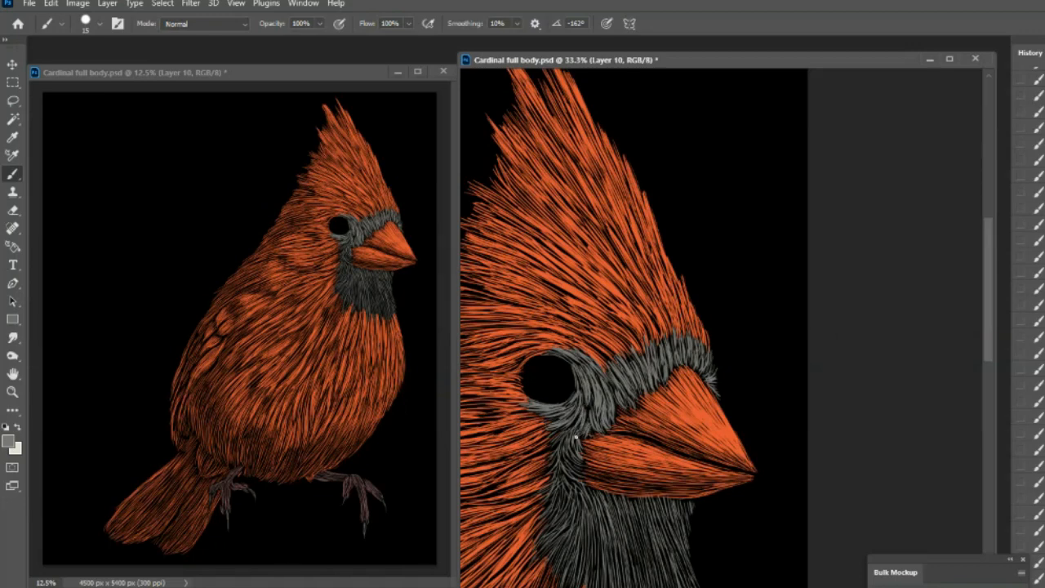
{"action": "mouse_move", "coordinate": [573, 430]}
{"action": "left_mouse_down"}
{"action": "mouse_move", "coordinate": [563, 452]}
{"action": "mouse_move", "coordinate": [550, 451]}
{"action": "mouse_move", "coordinate": [551, 471]}
{"action": "left_mouse_up"}
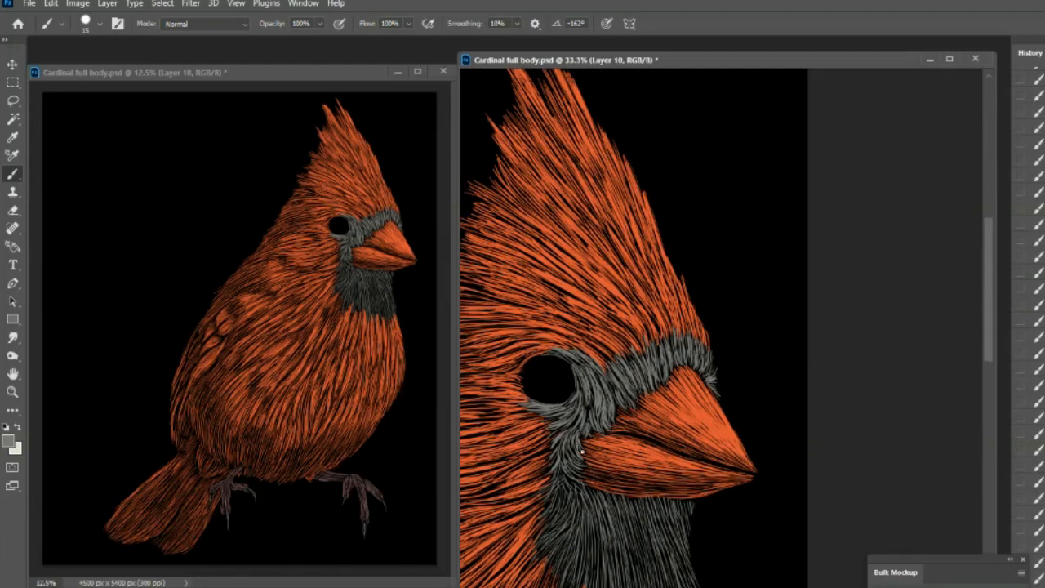
{"action": "left_click_drag", "start_coordinate": [558, 435], "coordinate": [620, 442]}
Step: Paint gray strokes at the top of the throat patch, just behind the corner of the lower beak, undoing misplaced ones
{"action": "mouse_move", "coordinate": [688, 360]}
{"action": "left_mouse_down"}
{"action": "mouse_move", "coordinate": [696, 374]}
{"action": "mouse_move", "coordinate": [721, 363]}
{"action": "left_mouse_up"}
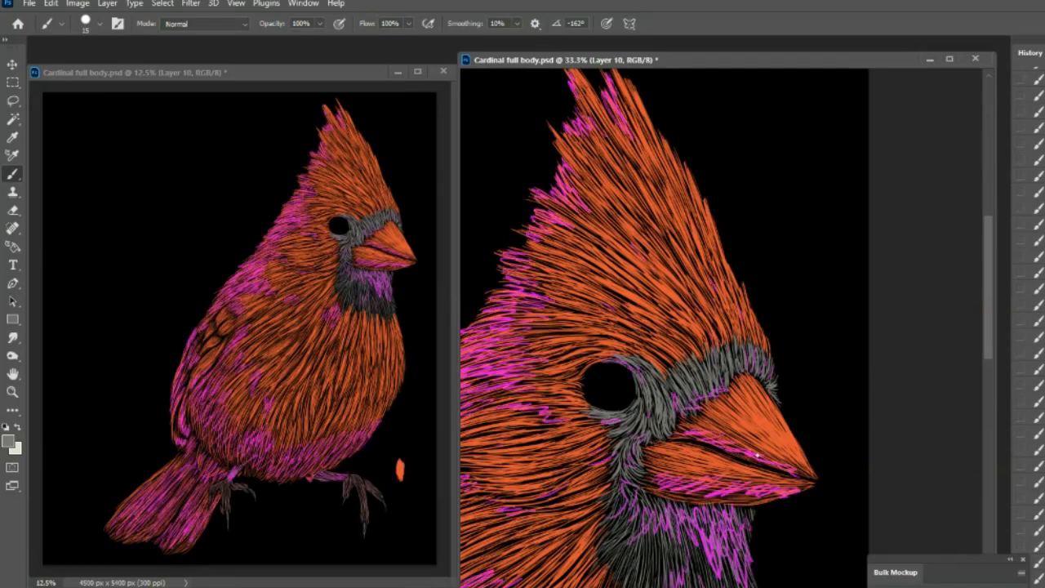
{"action": "scroll", "coordinate": [739, 424], "scroll_direction": "down", "scroll_amount": 2}
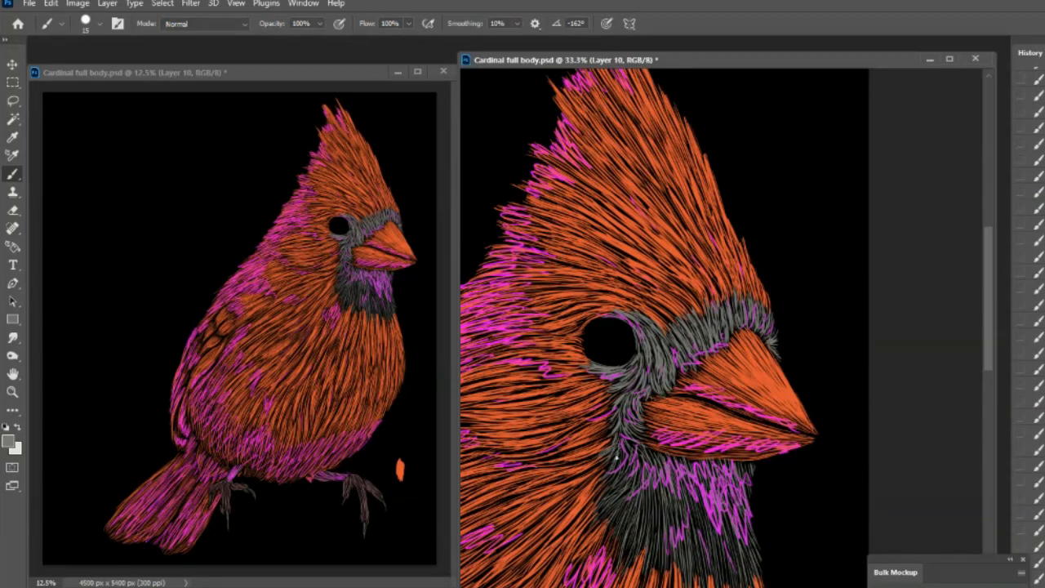
{"action": "left_click_drag", "start_coordinate": [617, 453], "coordinate": [605, 475]}
{"action": "left_click_drag", "start_coordinate": [618, 462], "coordinate": [612, 471]}
{"action": "key", "text": "ctrl+z"}
{"action": "key", "text": "ctrl+z"}
{"action": "key", "text": "ctrl+z"}
{"action": "key", "text": "ctrl+z"}
{"action": "key", "text": "ctrl+z"}
{"action": "key", "text": "ctrl+z"}
{"action": "key", "text": "ctrl+z"}
{"action": "key", "text": "ctrl+z"}
{"action": "key", "text": "ctrl+z"}
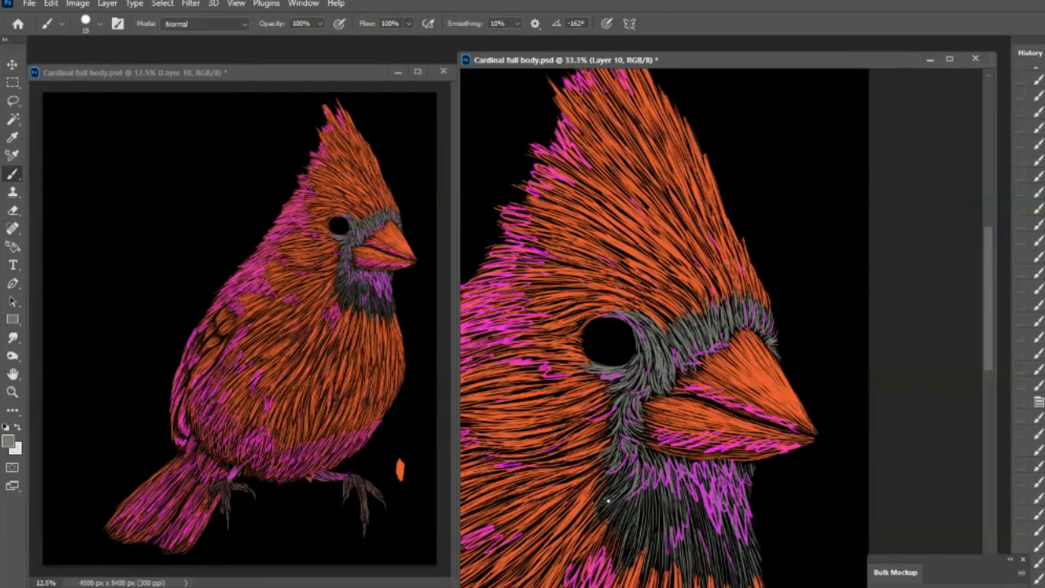
Step: Extend the gray strokes down the rear edge of the throat patch toward the breast, undoing misplaced ones
{"action": "key", "text": "ctrl+z"}
{"action": "key", "text": "ctrl+z"}
{"action": "key", "text": "ctrl+z"}
{"action": "key", "text": "ctrl+z"}
{"action": "key", "text": "ctrl+z"}
{"action": "key", "text": "ctrl+z"}
{"action": "key", "text": "ctrl+z"}
{"action": "key", "text": "ctrl+z"}
{"action": "key", "text": "ctrl+z"}
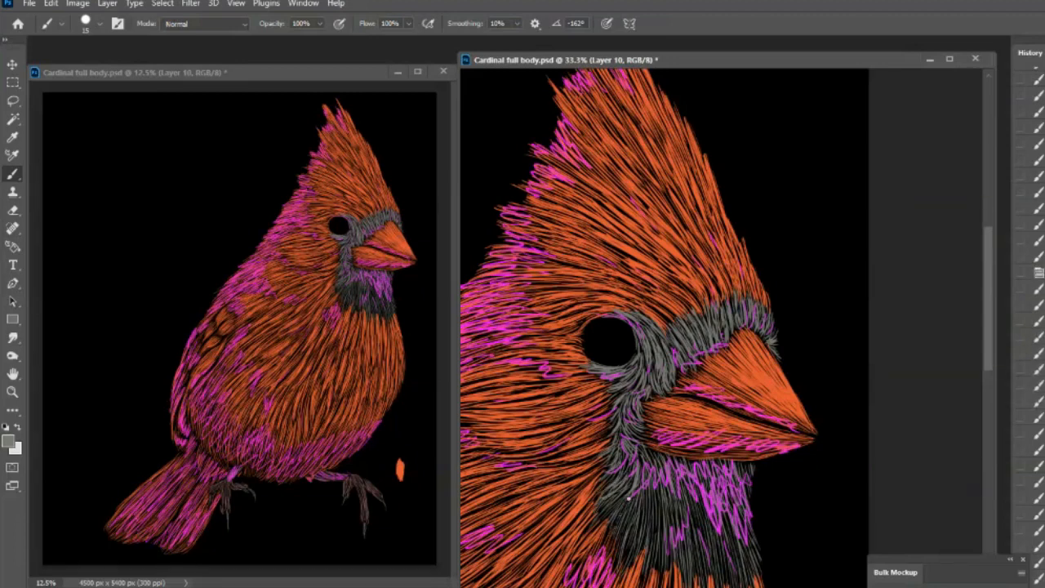
{"action": "key", "text": "ctrl+z"}
{"action": "key", "text": "ctrl+z"}
{"action": "key", "text": "ctrl+z"}
{"action": "key", "text": "ctrl+z"}
{"action": "key", "text": "ctrl+z"}
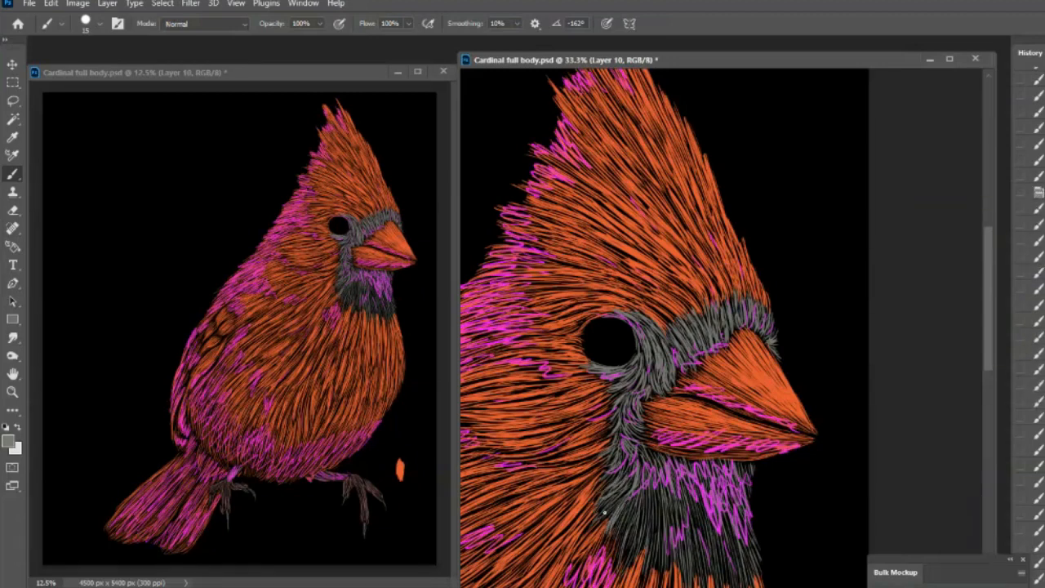
{"action": "key", "text": "ctrl+z"}
{"action": "key", "text": "ctrl+z"}
{"action": "key", "text": "ctrl+z"}
{"action": "key", "text": "ctrl+z"}
{"action": "key", "text": "ctrl+z"}
{"action": "key", "text": "ctrl+z"}
{"action": "key", "text": "ctrl+z"}
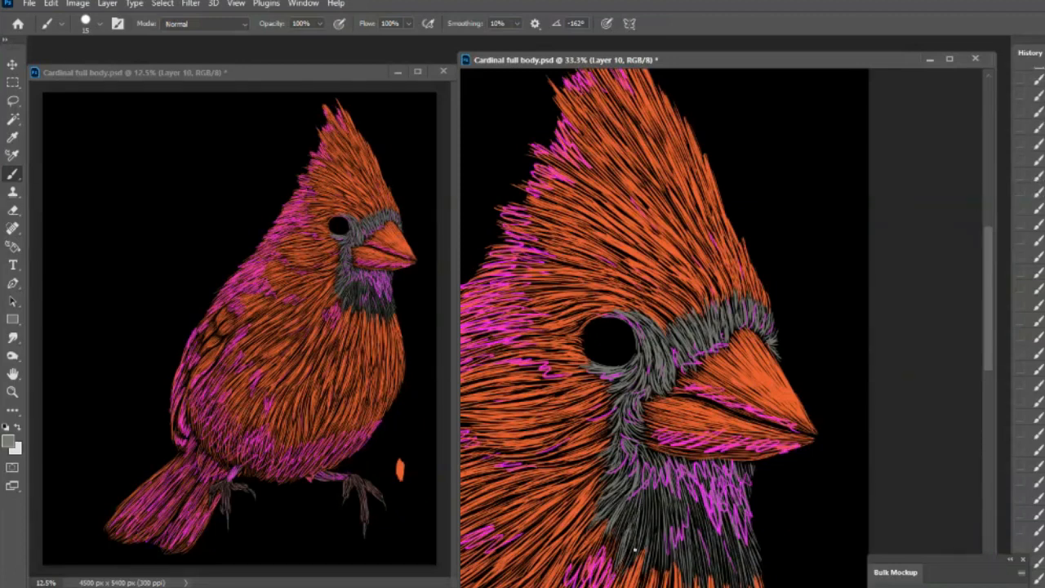
Step: Fill the throat patch with long gray strokes running from beneath the beak down to the breast feathers
{"action": "mouse_move", "coordinate": [637, 522]}
{"action": "left_mouse_down"}
{"action": "mouse_move", "coordinate": [635, 560]}
{"action": "mouse_move", "coordinate": [622, 572]}
{"action": "mouse_move", "coordinate": [629, 563]}
{"action": "left_mouse_up"}
{"action": "mouse_move", "coordinate": [641, 493]}
{"action": "left_mouse_down"}
{"action": "mouse_move", "coordinate": [629, 537]}
{"action": "mouse_move", "coordinate": [627, 521]}
{"action": "mouse_move", "coordinate": [616, 545]}
{"action": "left_mouse_up"}
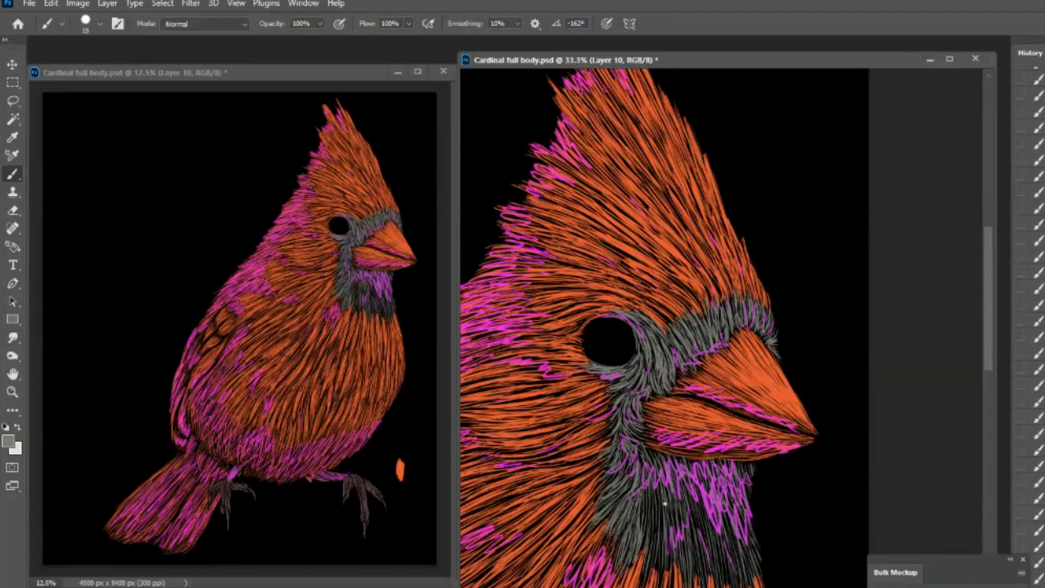
{"action": "left_click_drag", "start_coordinate": [654, 481], "coordinate": [648, 556]}
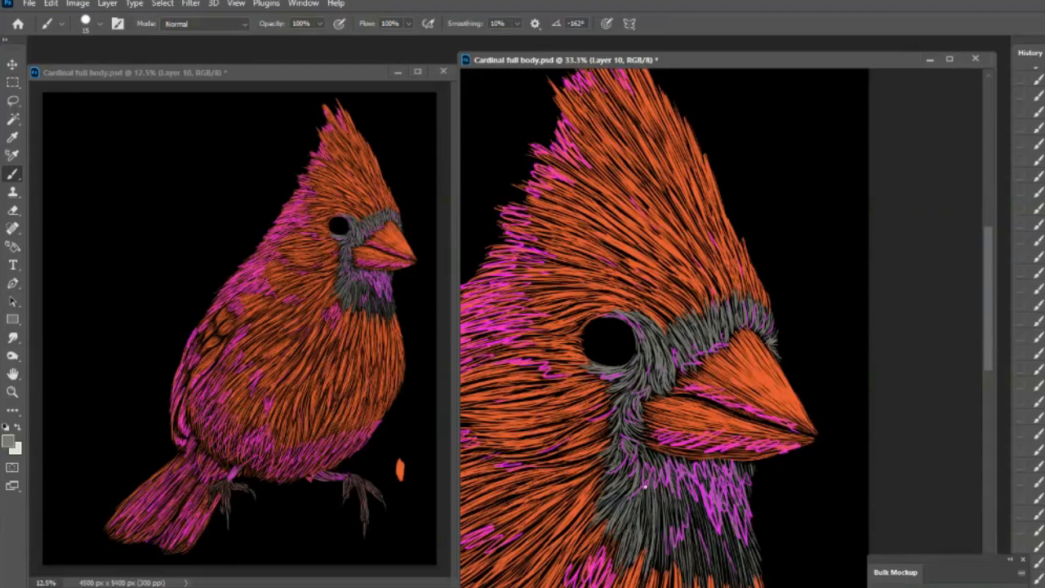
{"action": "left_click_drag", "start_coordinate": [646, 485], "coordinate": [646, 541]}
{"action": "mouse_move", "coordinate": [661, 486]}
{"action": "left_mouse_down"}
{"action": "mouse_move", "coordinate": [658, 522]}
{"action": "mouse_move", "coordinate": [678, 575]}
{"action": "mouse_move", "coordinate": [659, 574]}
{"action": "left_mouse_up"}
{"action": "left_click_drag", "start_coordinate": [684, 530], "coordinate": [683, 581]}
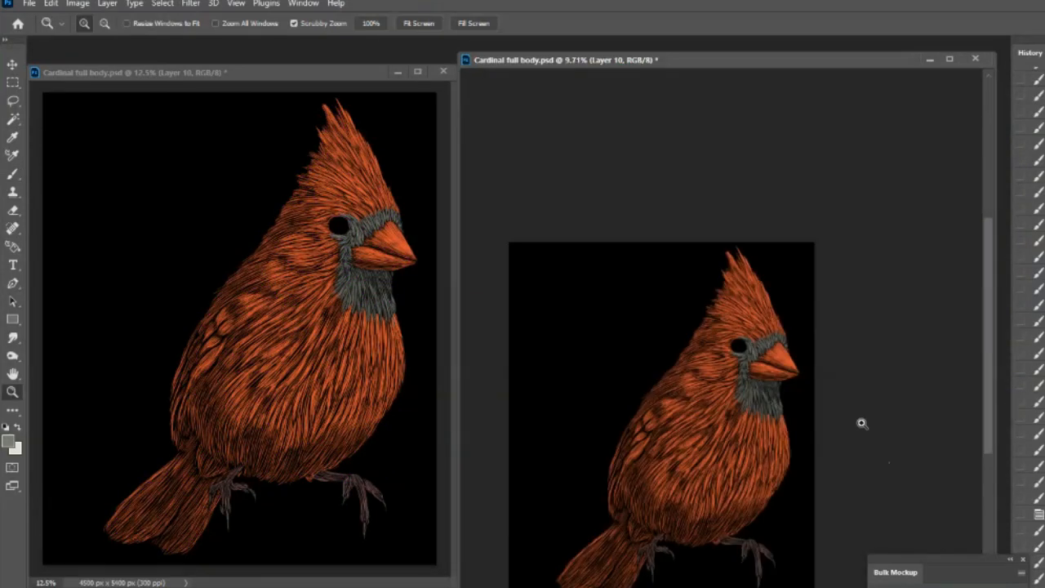
Step: Create a new layer and set the foreground color to the mauve swatch sampled beside the feet
{"action": "left_click", "coordinate": [861, 438]}
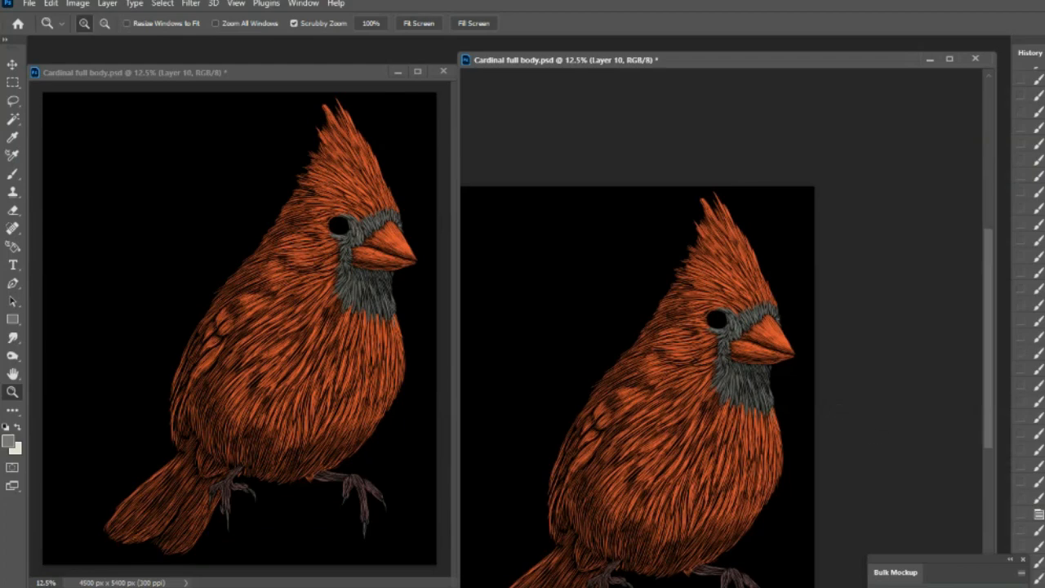
{"action": "key", "text": "ctrl+shift+alt+n"}
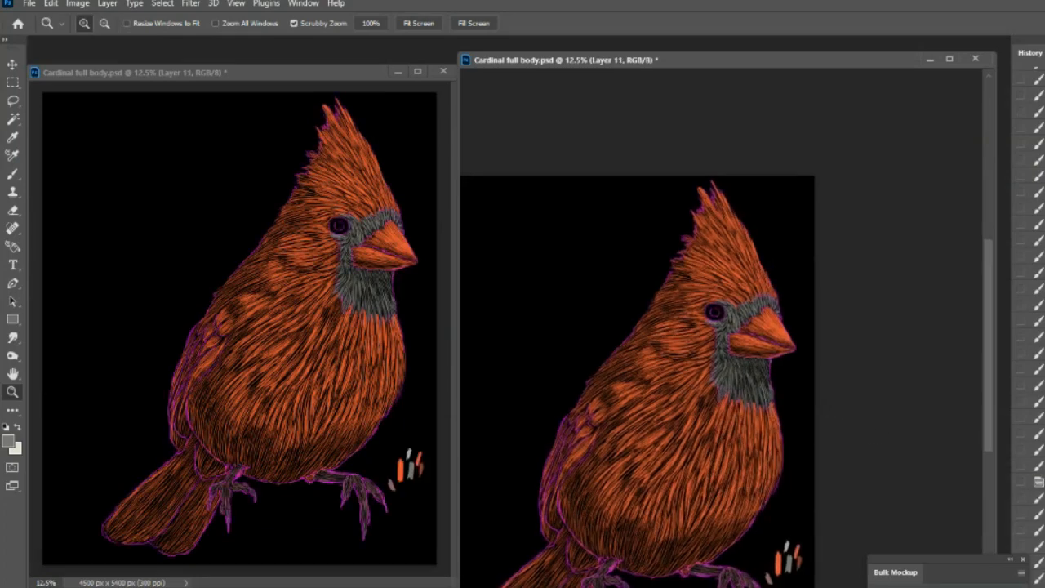
{"action": "left_click_drag", "start_coordinate": [750, 550], "coordinate": [788, 550]}
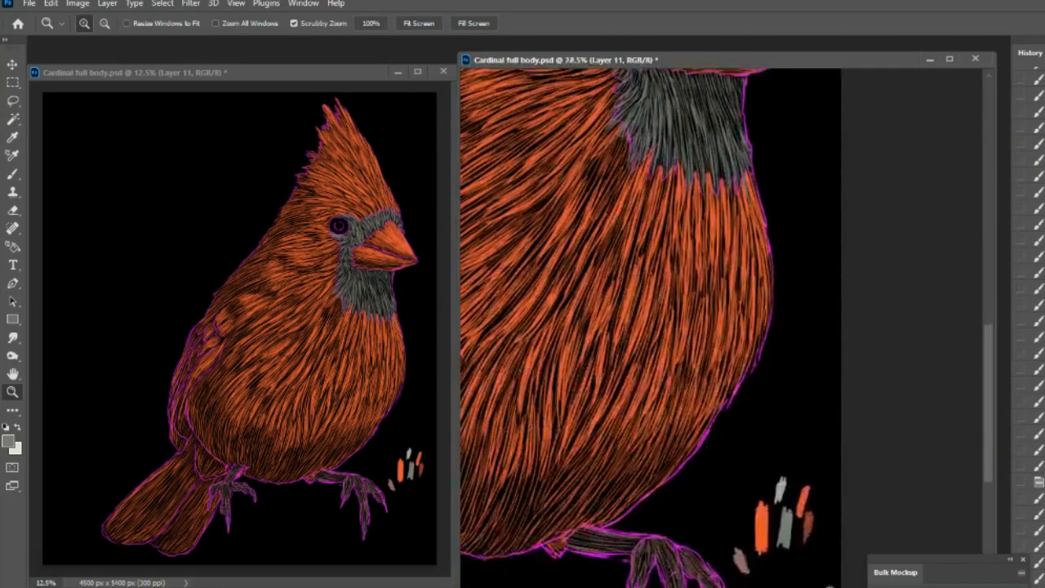
{"action": "left_click", "coordinate": [9, 442]}
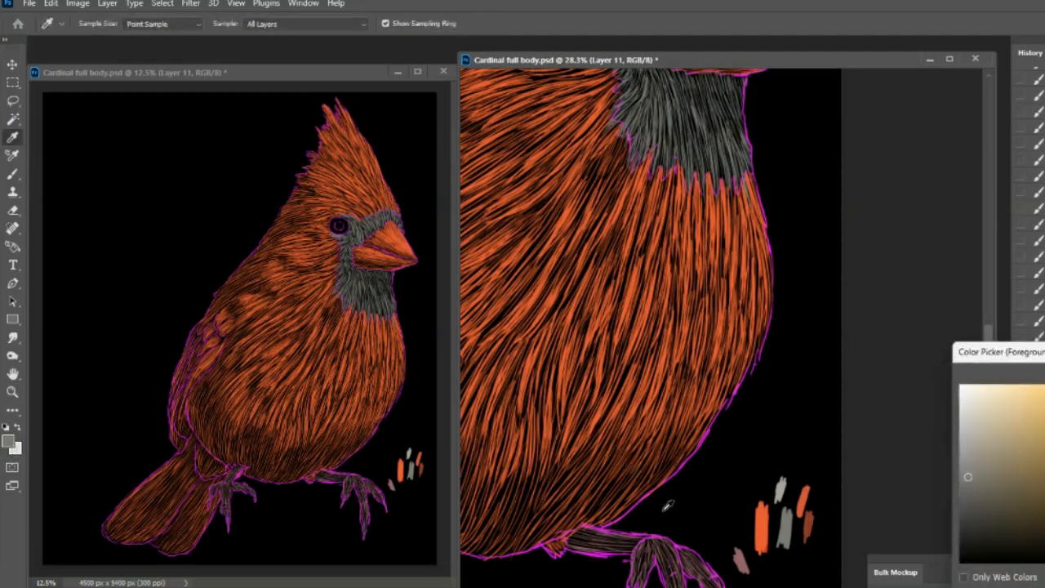
{"action": "left_click", "coordinate": [739, 558]}
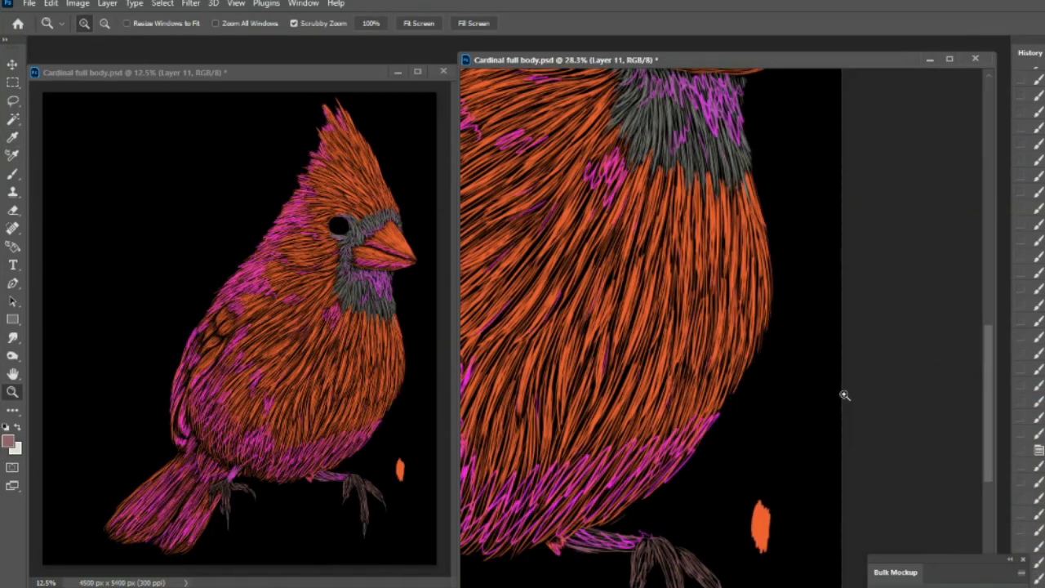
Step: Brush mauve strokes along the outer toe of the front foot, from the ankle toward the claw
{"action": "left_click_drag", "start_coordinate": [844, 395], "coordinate": [713, 452]}
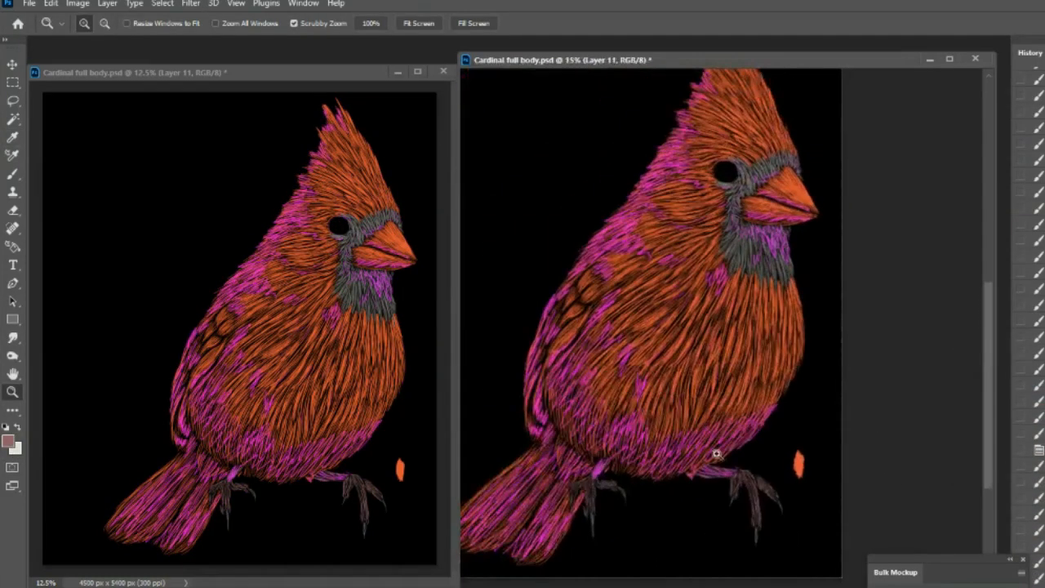
{"action": "left_click_drag", "start_coordinate": [693, 487], "coordinate": [723, 487]}
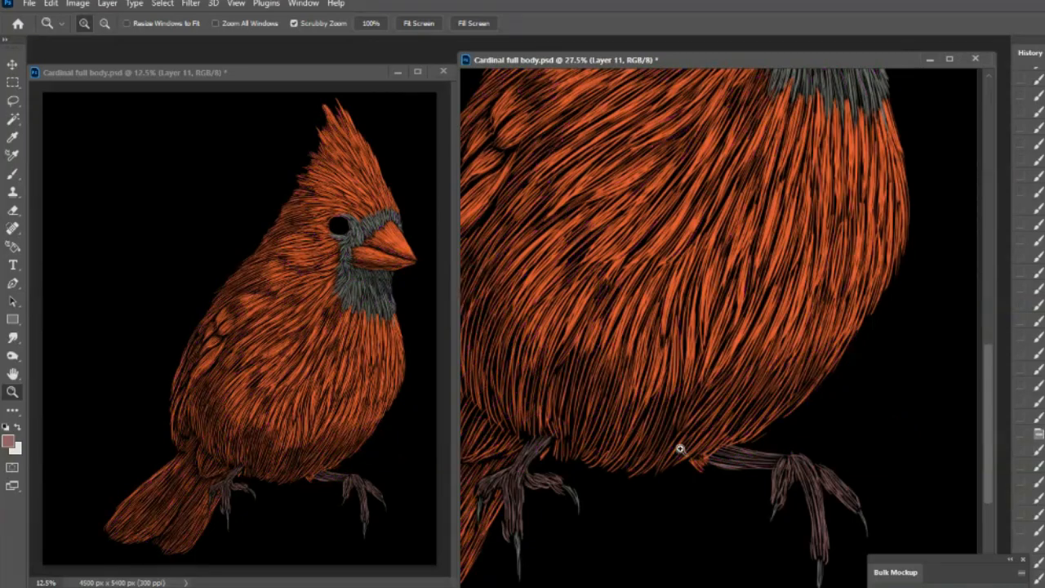
{"action": "mouse_move", "coordinate": [703, 447]}
{"action": "left_mouse_down"}
{"action": "mouse_move", "coordinate": [669, 452]}
{"action": "mouse_move", "coordinate": [715, 457]}
{"action": "left_mouse_up"}
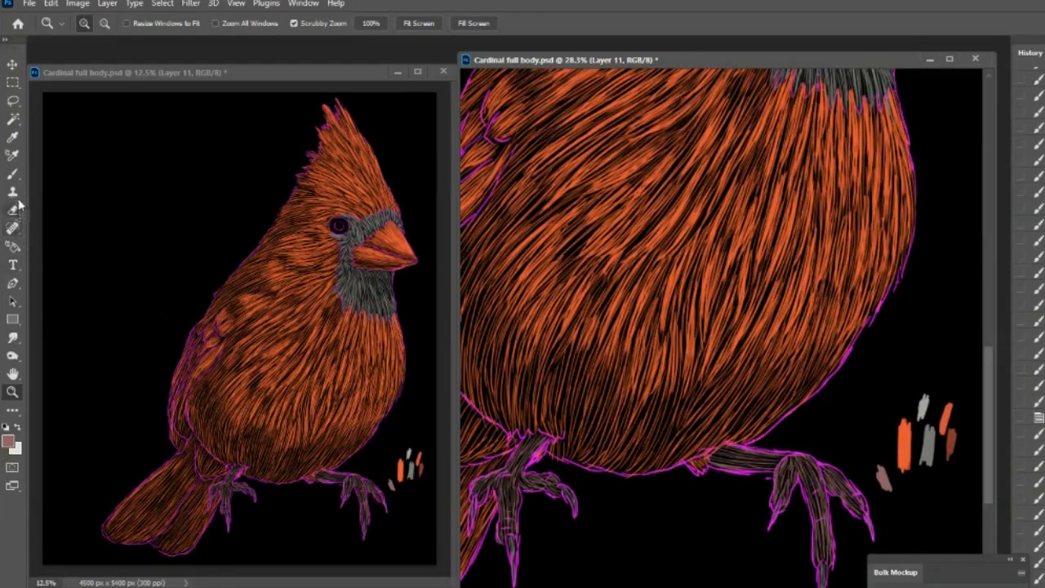
{"action": "left_click", "coordinate": [13, 175]}
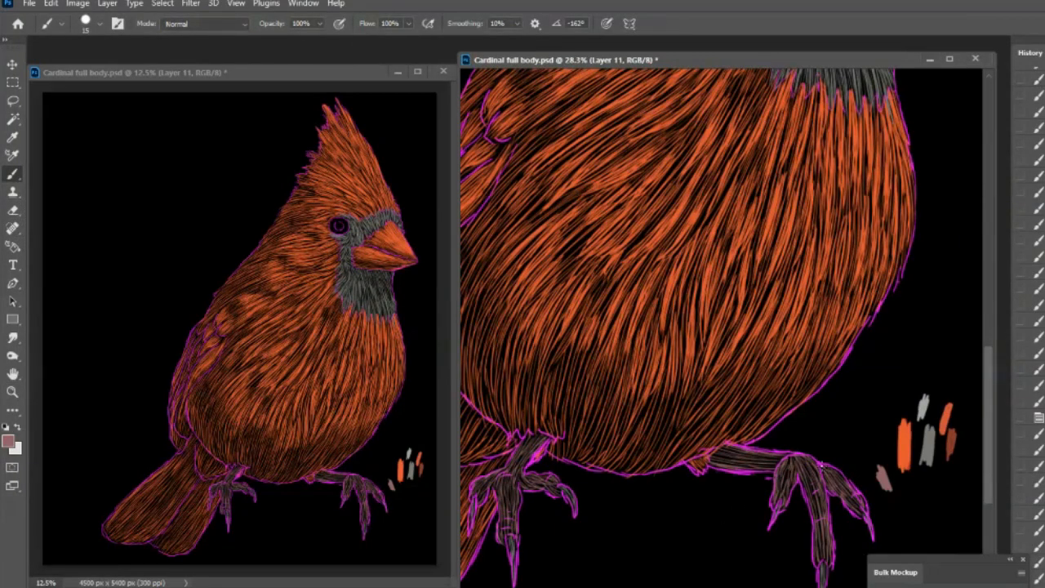
{"action": "left_click_drag", "start_coordinate": [821, 464], "coordinate": [832, 476]}
{"action": "mouse_move", "coordinate": [825, 467]}
{"action": "left_mouse_down"}
{"action": "mouse_move", "coordinate": [845, 479]}
{"action": "mouse_move", "coordinate": [833, 471]}
{"action": "mouse_move", "coordinate": [826, 482]}
{"action": "left_mouse_up"}
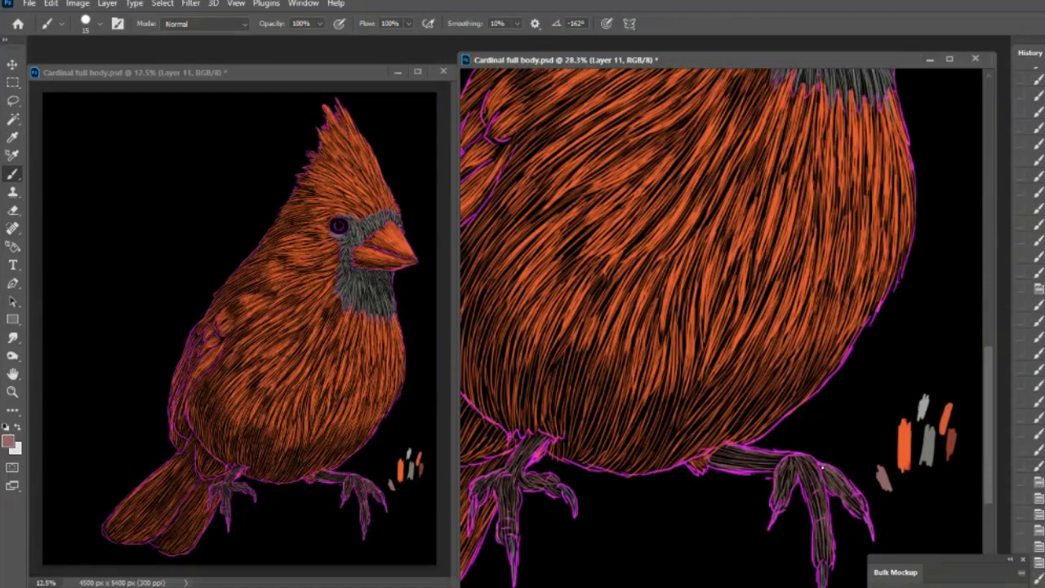
{"action": "left_click_drag", "start_coordinate": [822, 467], "coordinate": [838, 479]}
{"action": "left_click_drag", "start_coordinate": [832, 470], "coordinate": [850, 486]}
{"action": "mouse_move", "coordinate": [846, 480]}
{"action": "left_mouse_down"}
{"action": "mouse_move", "coordinate": [865, 499]}
{"action": "mouse_move", "coordinate": [844, 487]}
{"action": "left_mouse_up"}
{"action": "left_click_drag", "start_coordinate": [839, 480], "coordinate": [855, 497]}
{"action": "left_click_drag", "start_coordinate": [848, 492], "coordinate": [864, 507]}
{"action": "mouse_move", "coordinate": [852, 492]}
{"action": "left_mouse_down"}
{"action": "mouse_move", "coordinate": [861, 503]}
{"action": "mouse_move", "coordinate": [848, 490]}
{"action": "left_mouse_up"}
{"action": "left_click_drag", "start_coordinate": [834, 474], "coordinate": [854, 494]}
{"action": "left_click_drag", "start_coordinate": [852, 493], "coordinate": [860, 504]}
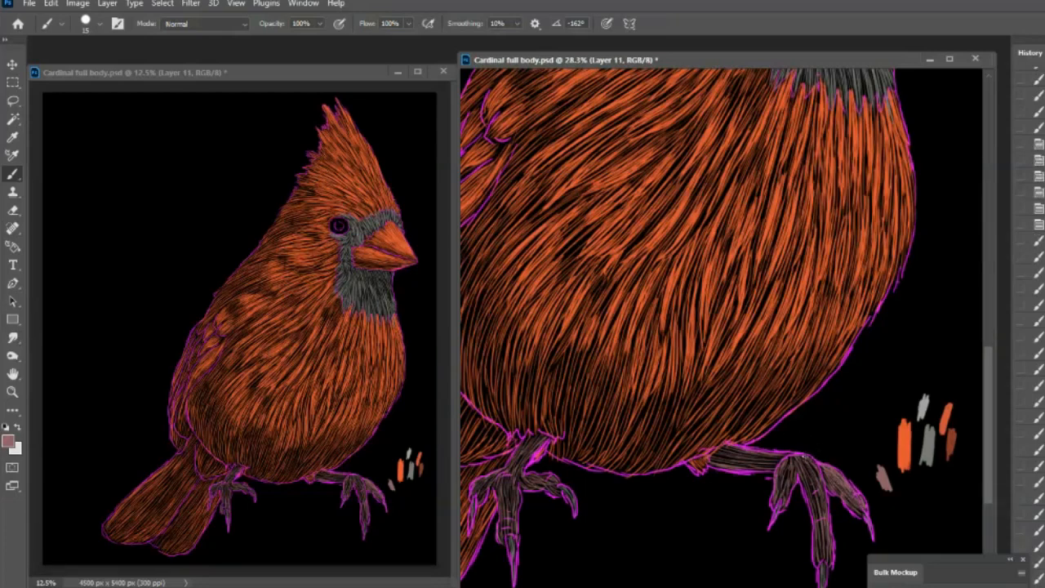
Step: Add lengthwise mauve strokes to the long middle toe of the same foot, from the ankle down toward its claw
{"action": "left_click_drag", "start_coordinate": [803, 456], "coordinate": [815, 471]}
{"action": "left_click_drag", "start_coordinate": [809, 461], "coordinate": [820, 487]}
{"action": "left_click_drag", "start_coordinate": [818, 478], "coordinate": [822, 497]}
{"action": "left_click_drag", "start_coordinate": [808, 461], "coordinate": [814, 474]}
{"action": "left_click_drag", "start_coordinate": [809, 465], "coordinate": [824, 501]}
{"action": "left_click_drag", "start_coordinate": [821, 500], "coordinate": [826, 518]}
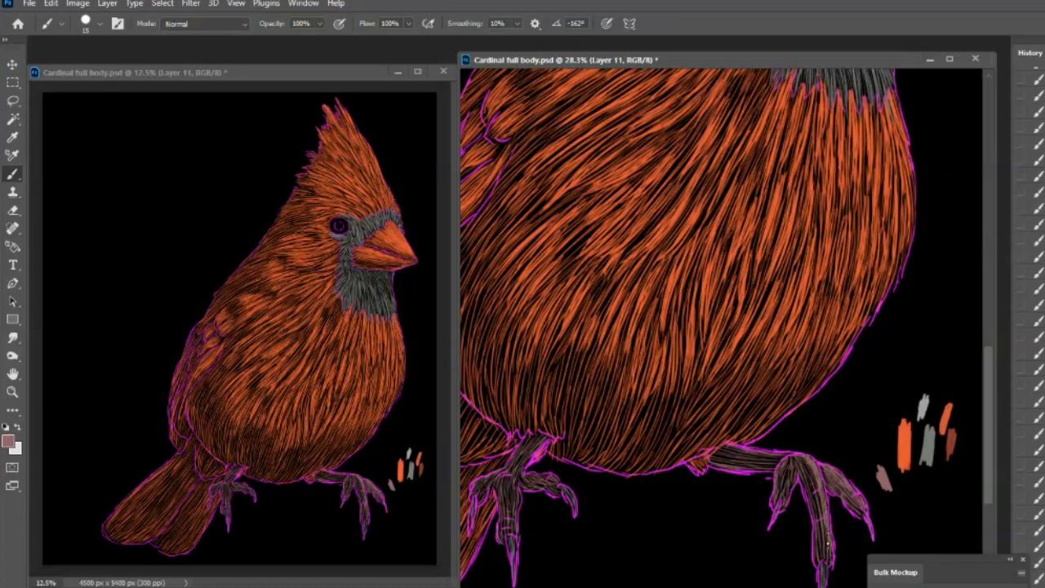
{"action": "mouse_move", "coordinate": [823, 537]}
{"action": "left_mouse_down"}
{"action": "mouse_move", "coordinate": [827, 562]}
{"action": "mouse_move", "coordinate": [821, 542]}
{"action": "left_mouse_up"}
{"action": "left_click_drag", "start_coordinate": [817, 494], "coordinate": [821, 513]}
{"action": "left_click_drag", "start_coordinate": [801, 457], "coordinate": [818, 488]}
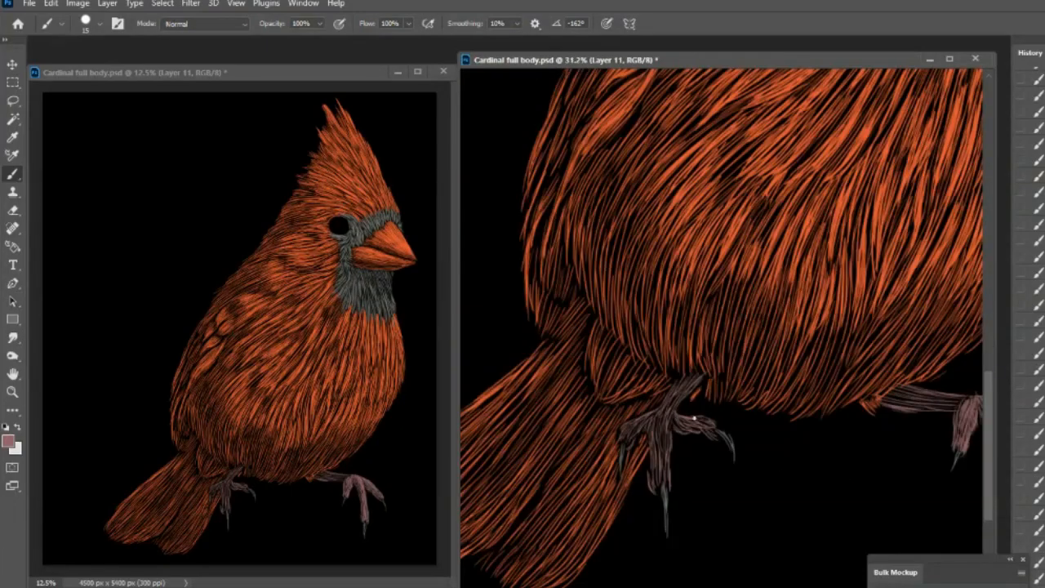
Step: Cover the toes of the foot near the tail and both legs with mauve strokes, leaving the claws gray
{"action": "left_click_drag", "start_coordinate": [662, 490], "coordinate": [653, 418]}
{"action": "scroll", "coordinate": [873, 402], "scroll_direction": "right", "scroll_amount": 3}
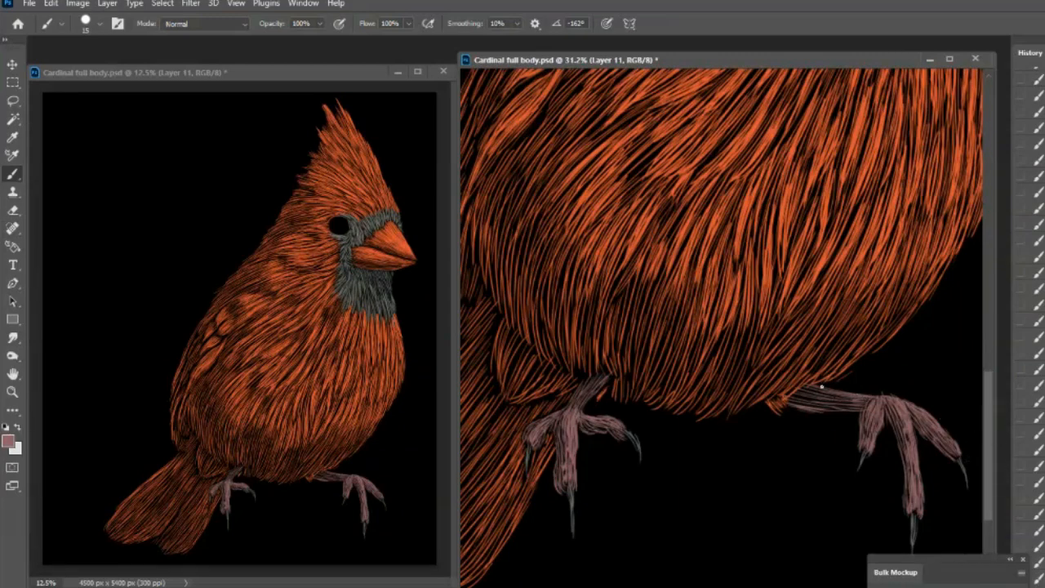
{"action": "left_click_drag", "start_coordinate": [828, 404], "coordinate": [815, 393]}
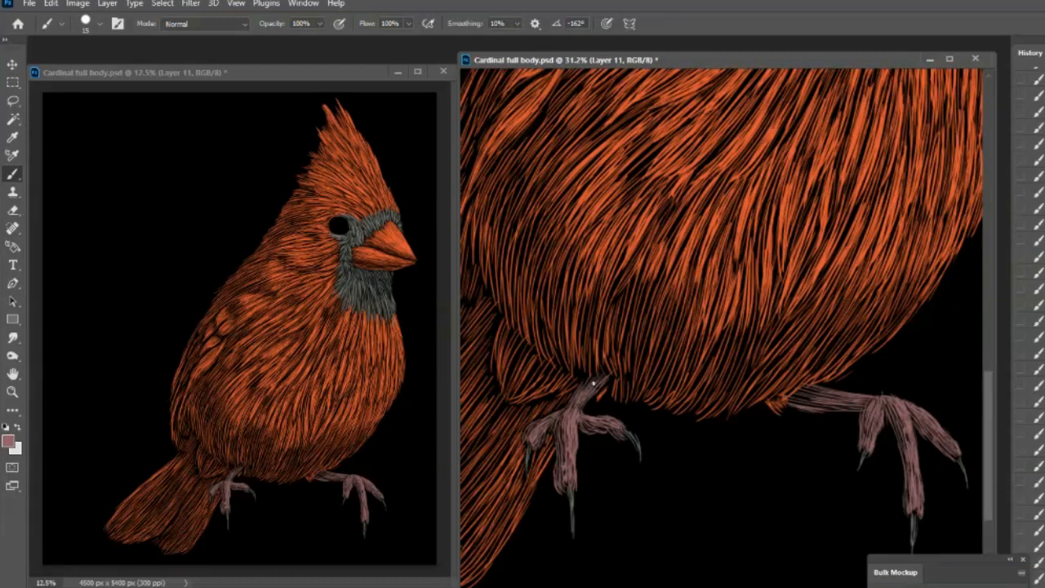
{"action": "left_click", "coordinate": [12, 392]}
{"action": "left_click_drag", "start_coordinate": [859, 361], "coordinate": [741, 368]}
{"action": "left_click_drag", "start_coordinate": [911, 298], "coordinate": [947, 245]}
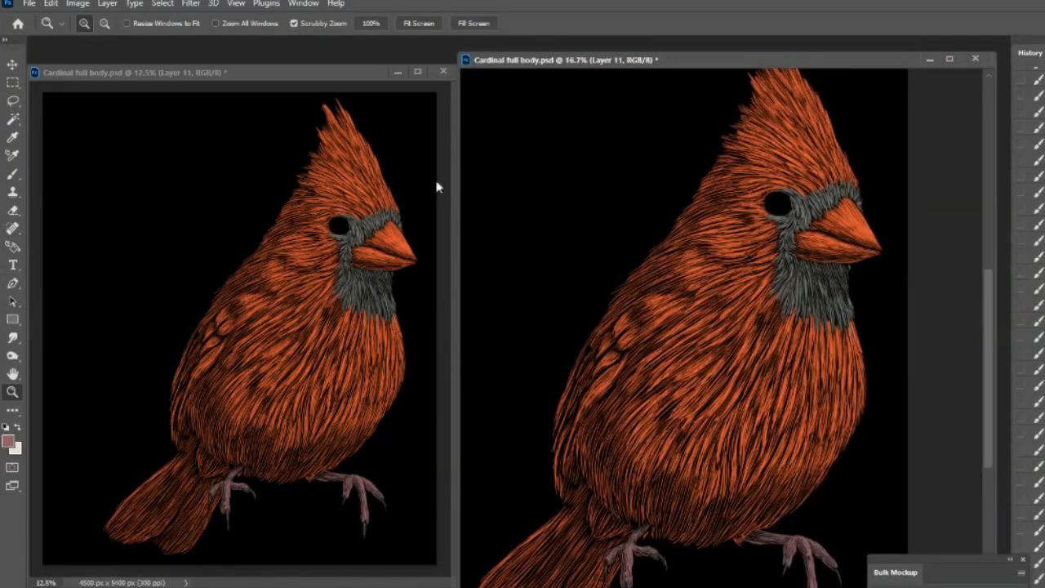
Step: Save the cardinal document
{"action": "scroll", "coordinate": [746, 241], "scroll_direction": "up", "scroll_amount": 1}
{"action": "left_click", "coordinate": [33, 4]}
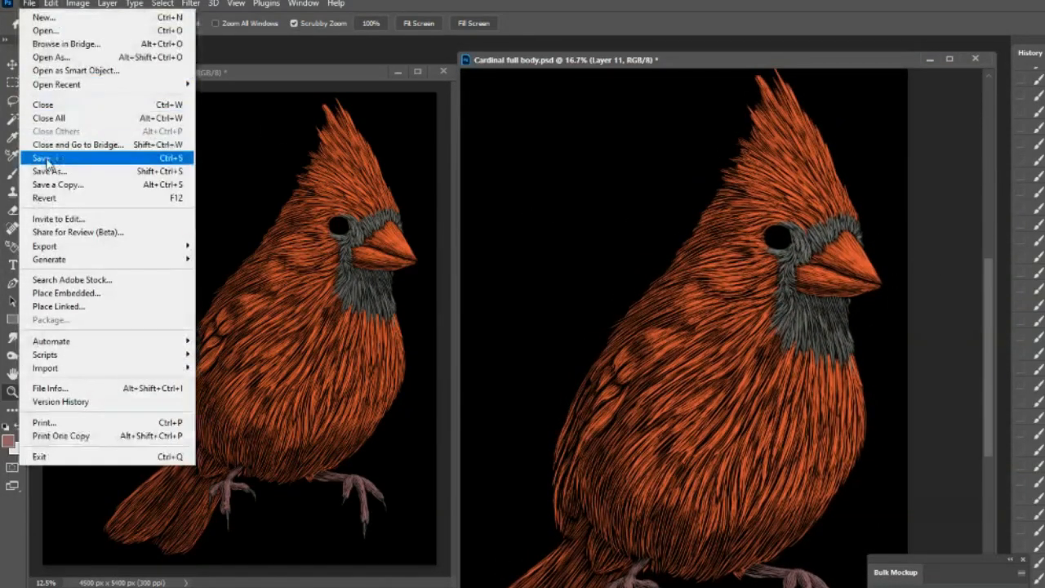
{"action": "left_click", "coordinate": [42, 158]}
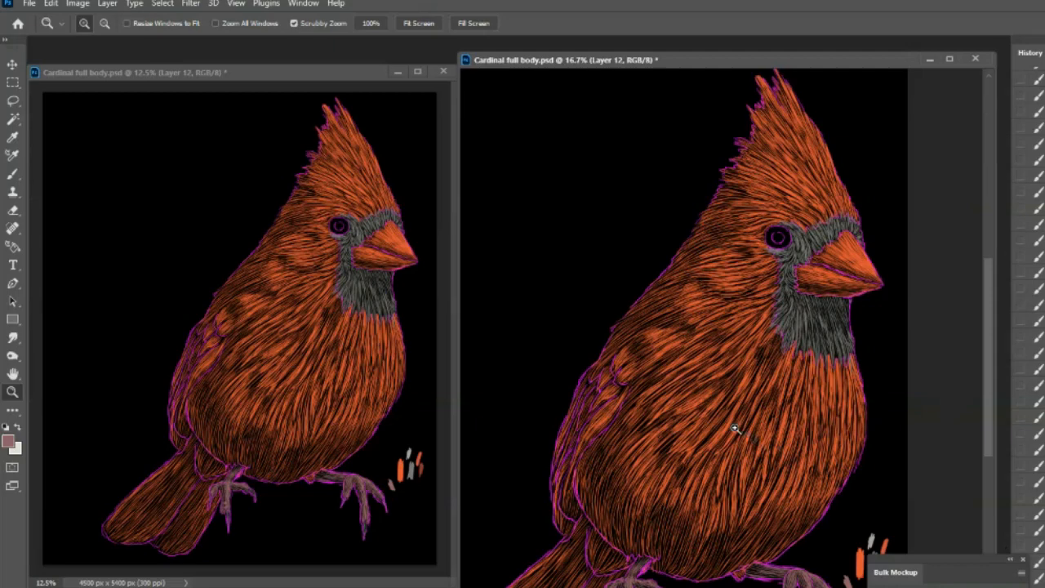
Step: On a new layer, set the foreground color to the dark red swatch sampled beside the feet
{"action": "left_click", "coordinate": [718, 424], "text": "alt"}
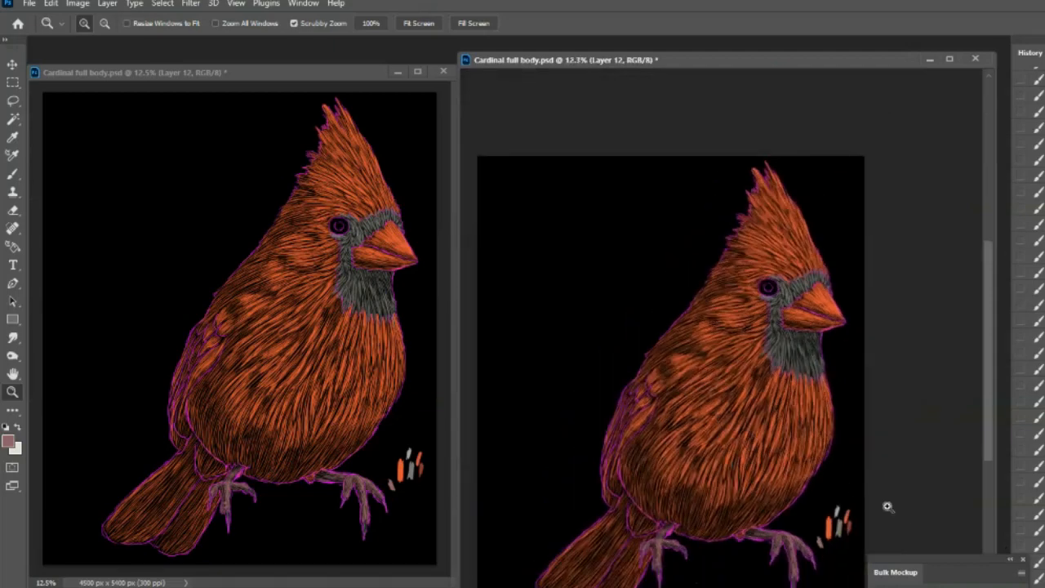
{"action": "left_click", "coordinate": [928, 507]}
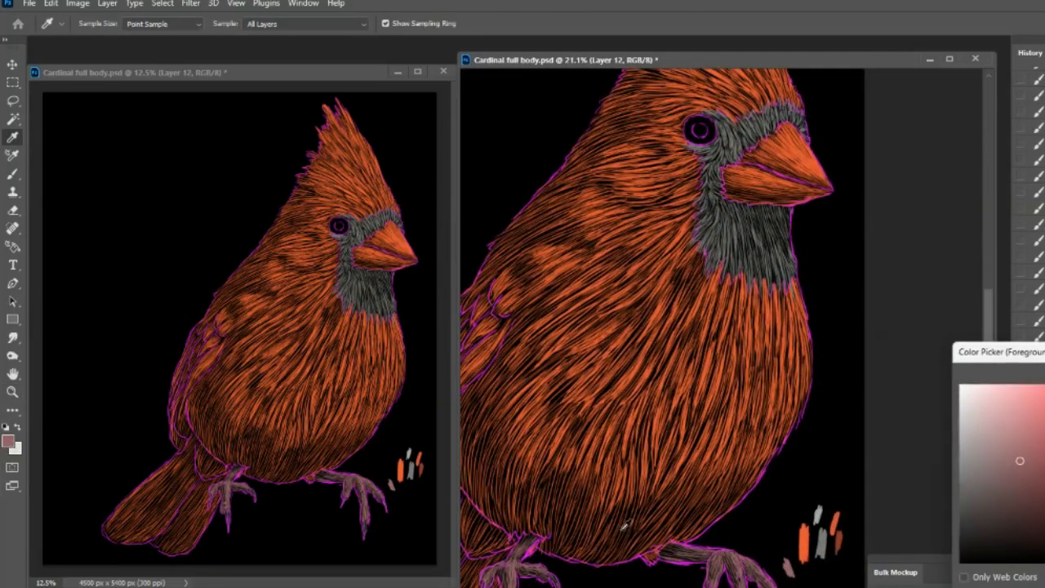
{"action": "left_click", "coordinate": [10, 442]}
{"action": "left_click", "coordinate": [841, 534]}
{"action": "key", "text": "Return"}
Step: Brush thin curved dark red strokes around the lower half of the iris, undoing and redrawing stray ones
{"action": "key", "text": "z"}
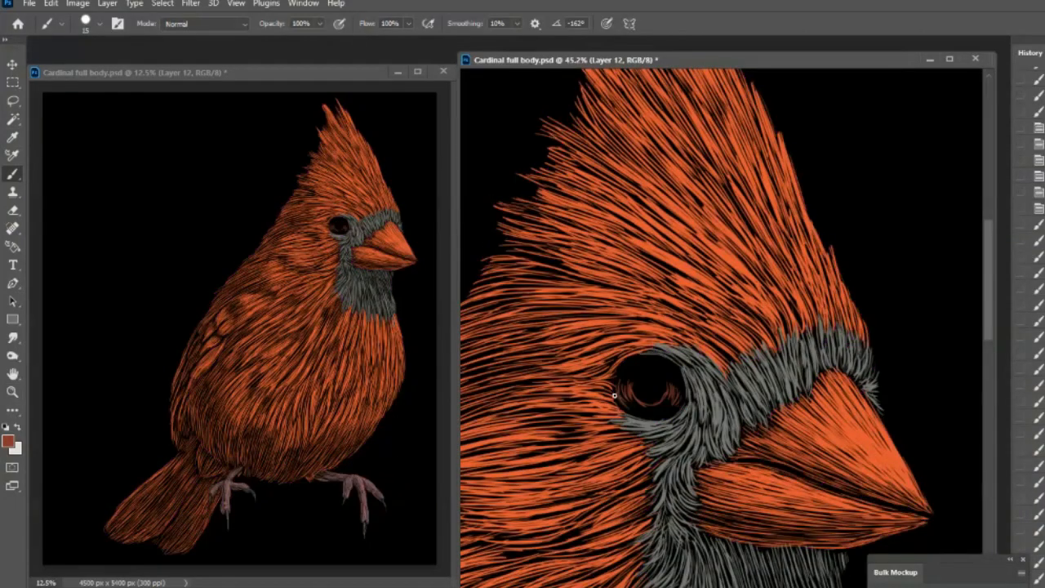
{"action": "left_click_drag", "start_coordinate": [614, 395], "coordinate": [653, 413]}
{"action": "left_click_drag", "start_coordinate": [618, 399], "coordinate": [647, 411]}
{"action": "key", "text": "ctrl+z"}
{"action": "key", "text": "ctrl+z"}
{"action": "key", "text": "ctrl+z"}
{"action": "key", "text": "ctrl+z"}
{"action": "key", "text": "ctrl+z"}
{"action": "key", "text": "ctrl+z"}
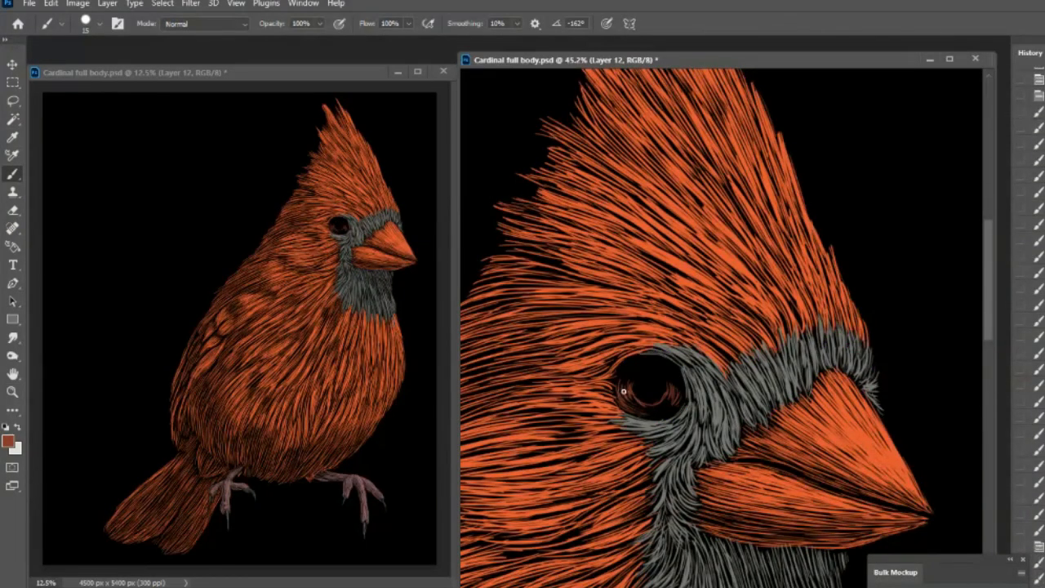
{"action": "key", "text": "ctrl+z"}
{"action": "key", "text": "ctrl+z"}
{"action": "key", "text": "ctrl+z"}
{"action": "key", "text": "ctrl+z"}
{"action": "key", "text": "ctrl+z"}
{"action": "key", "text": "ctrl+z"}
{"action": "key", "text": "ctrl+z"}
{"action": "key", "text": "ctrl+z"}
{"action": "key", "text": "ctrl+z"}
{"action": "key", "text": "ctrl+z"}
{"action": "key", "text": "ctrl+z"}
{"action": "key", "text": "ctrl+z"}
{"action": "key", "text": "ctrl+z"}
{"action": "key", "text": "ctrl+z"}
{"action": "key", "text": "ctrl+z"}
{"action": "key", "text": "ctrl+z"}
{"action": "key", "text": "ctrl+z"}
{"action": "key", "text": "ctrl+z"}
{"action": "key", "text": "ctrl+z"}
{"action": "key", "text": "ctrl+z"}
{"action": "key", "text": "ctrl+z"}
{"action": "key", "text": "ctrl+z"}
{"action": "key", "text": "ctrl+z"}
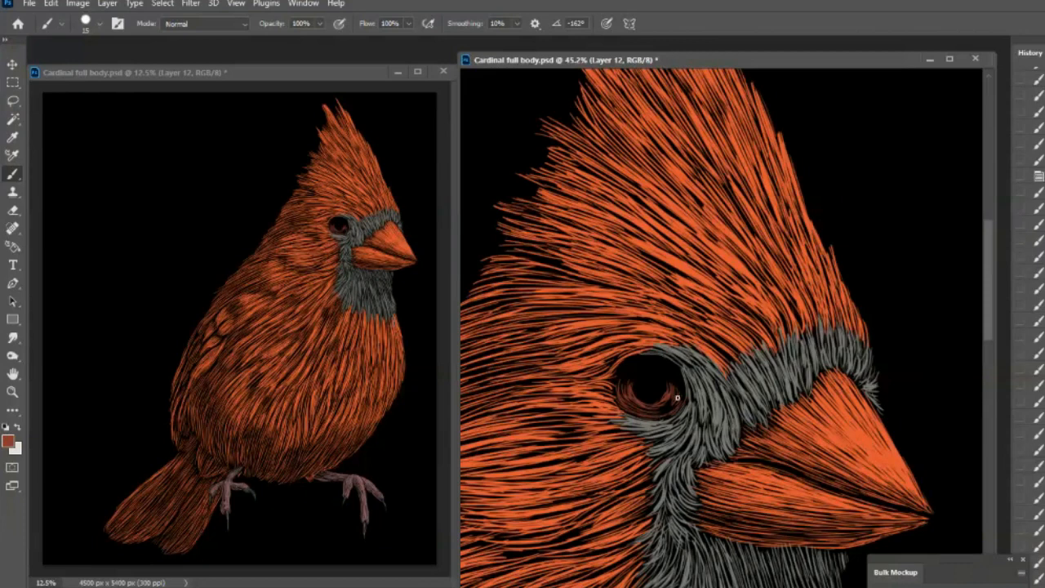
{"action": "key", "text": "ctrl+z"}
{"action": "key", "text": "ctrl+z"}
{"action": "key", "text": "ctrl+z"}
{"action": "key", "text": "ctrl+z"}
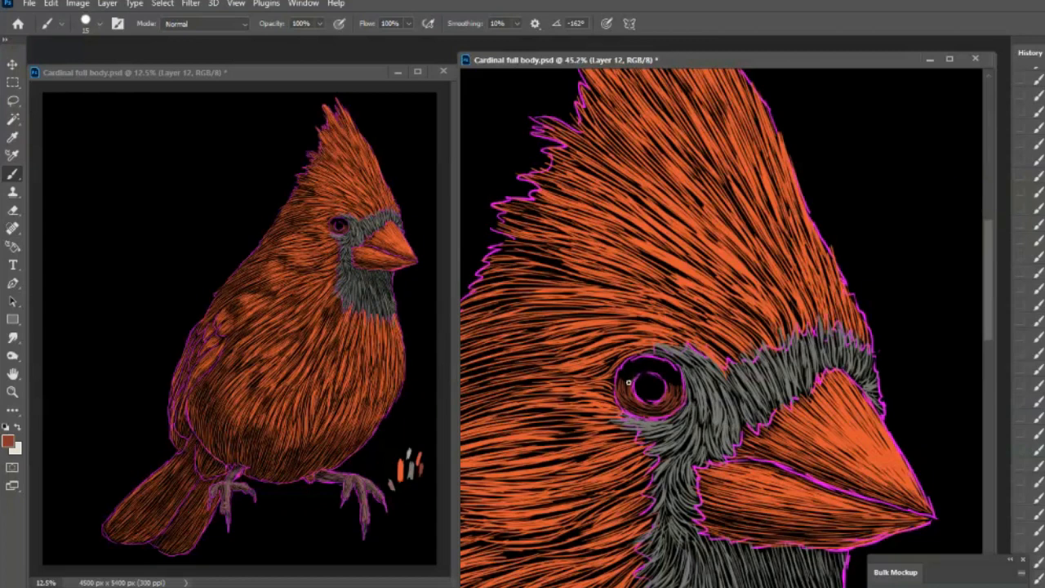
Step: Extend the dark red iris strokes up both sides of the pupil, undoing misplaced ones
{"action": "mouse_move", "coordinate": [631, 373]}
{"action": "left_mouse_down"}
{"action": "mouse_move", "coordinate": [625, 389]}
{"action": "mouse_move", "coordinate": [672, 390]}
{"action": "left_mouse_up"}
{"action": "left_click_drag", "start_coordinate": [667, 378], "coordinate": [672, 390]}
{"action": "left_click_drag", "start_coordinate": [667, 378], "coordinate": [671, 385]}
{"action": "key", "text": "ctrl+z"}
{"action": "key", "text": "ctrl+z"}
{"action": "key", "text": "ctrl+z"}
{"action": "key", "text": "ctrl+z"}
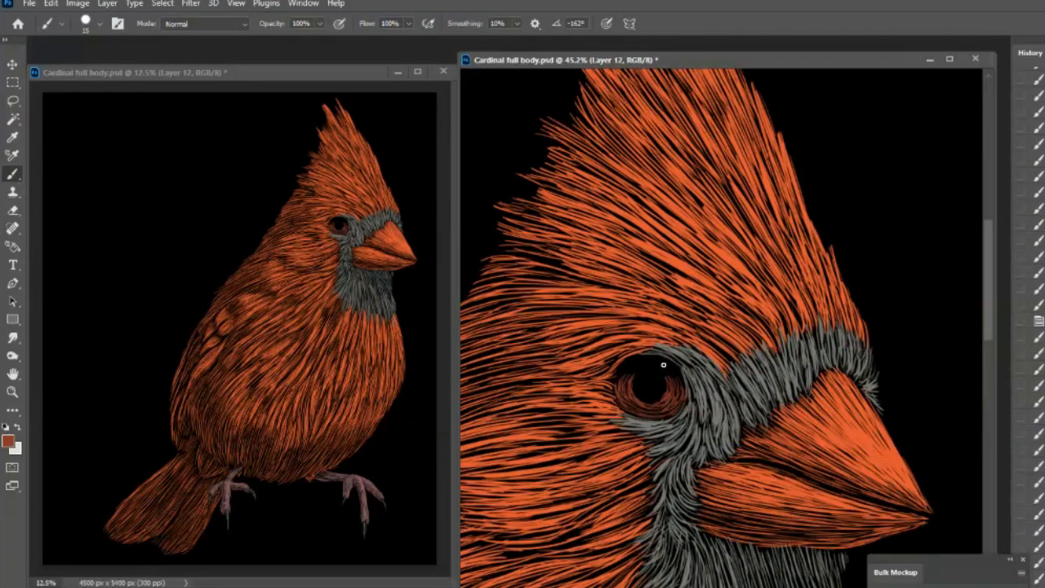
{"action": "key", "text": "ctrl+z"}
{"action": "key", "text": "ctrl+z"}
{"action": "key", "text": "ctrl+z"}
Step: Refine both upper ends of the iris ring with short dark red strokes beside the pupil
{"action": "left_click", "coordinate": [12, 393]}
{"action": "left_click_drag", "start_coordinate": [607, 292], "coordinate": [677, 359]}
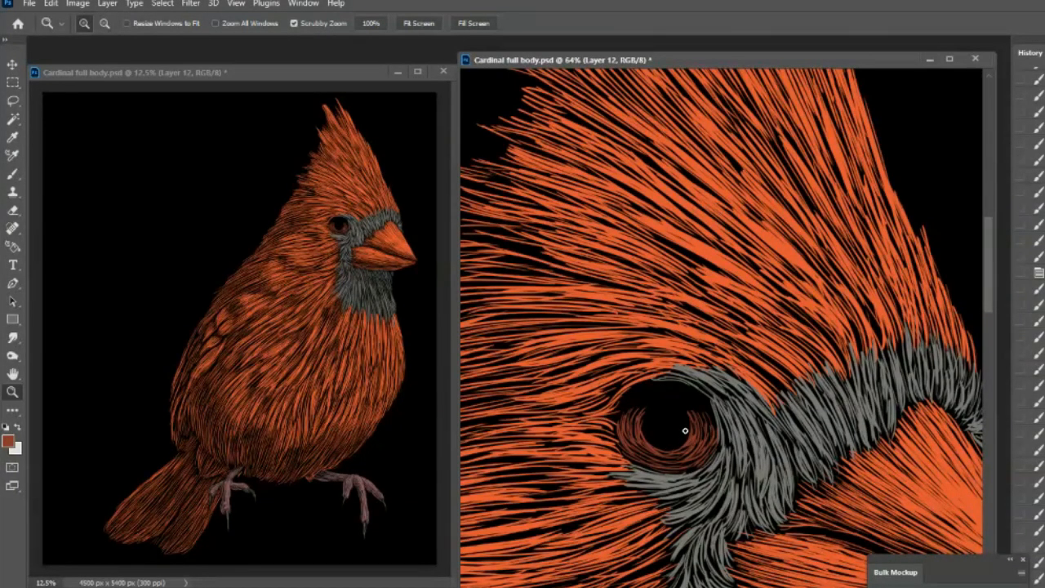
{"action": "left_click_drag", "start_coordinate": [685, 430], "coordinate": [685, 422]}
{"action": "left_click", "coordinate": [13, 174]}
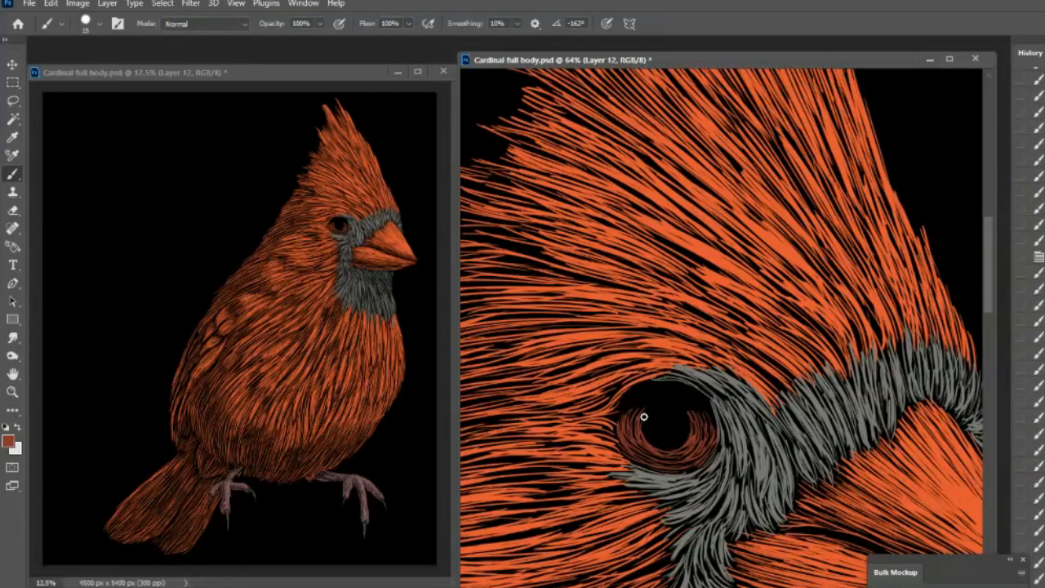
{"action": "key", "text": "ctrl+z"}
{"action": "key", "text": "ctrl+z"}
{"action": "key", "text": "ctrl+z"}
{"action": "key", "text": "ctrl+z"}
{"action": "key", "text": "ctrl+z"}
{"action": "key", "text": "ctrl+z"}
{"action": "key", "text": "ctrl+z"}
{"action": "left_click_drag", "start_coordinate": [634, 428], "coordinate": [629, 418]}
{"action": "left_click_drag", "start_coordinate": [698, 421], "coordinate": [700, 446]}
{"action": "mouse_move", "coordinate": [718, 426]}
{"action": "left_mouse_down"}
{"action": "mouse_move", "coordinate": [661, 396]}
{"action": "mouse_move", "coordinate": [613, 423]}
{"action": "left_mouse_up"}
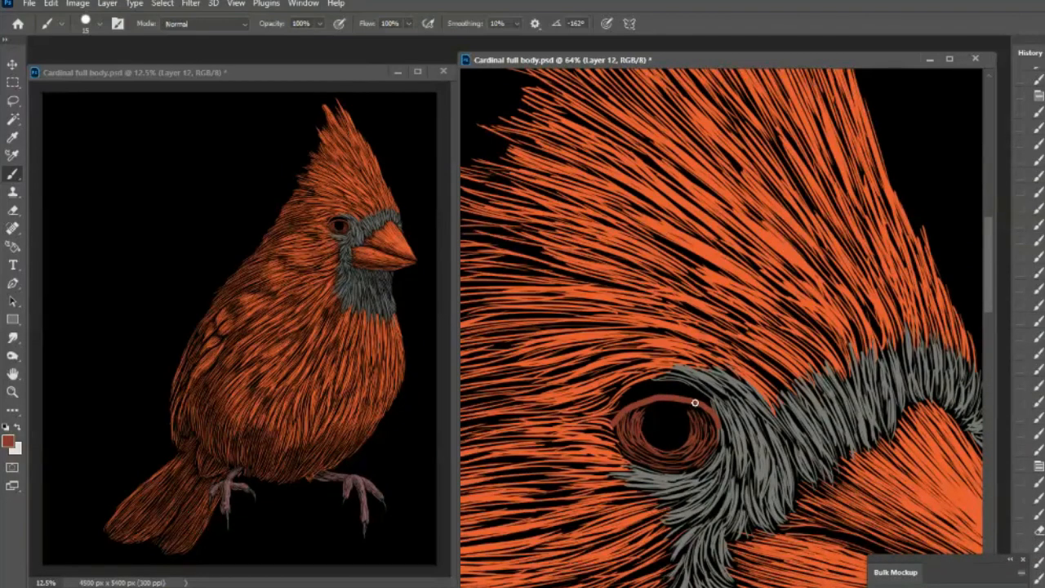
{"action": "key", "text": "ctrl+z"}
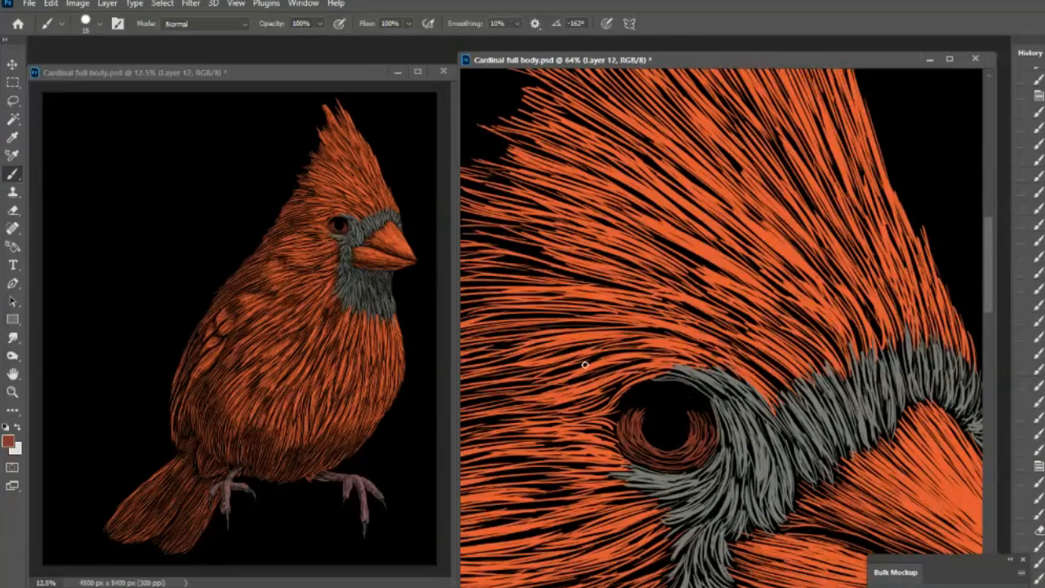
{"action": "mouse_move", "coordinate": [614, 386]}
{"action": "left_mouse_down"}
{"action": "mouse_move", "coordinate": [685, 422]}
{"action": "mouse_move", "coordinate": [727, 387]}
{"action": "left_mouse_up"}
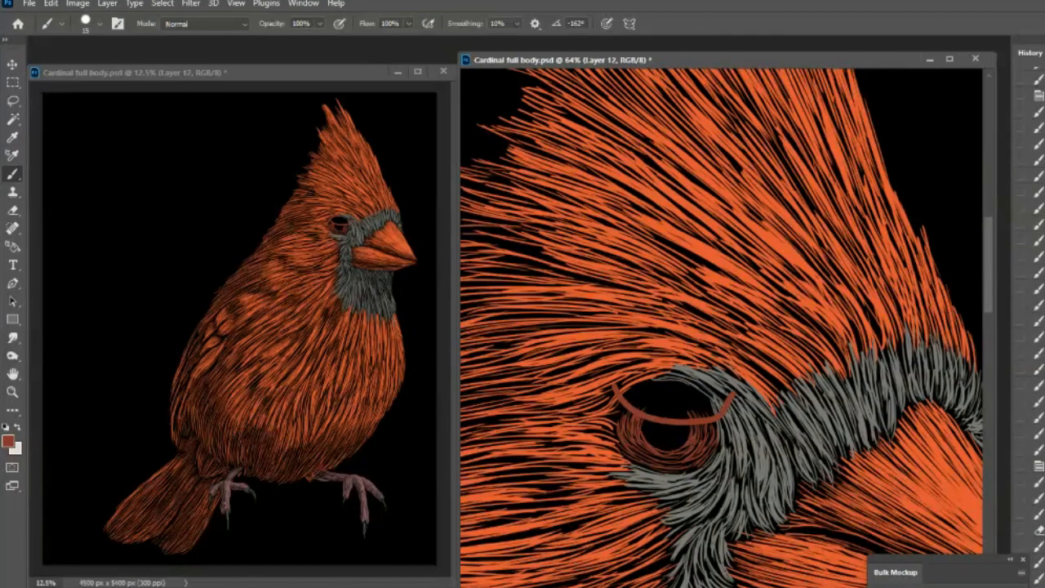
{"action": "key", "text": "ctrl+z"}
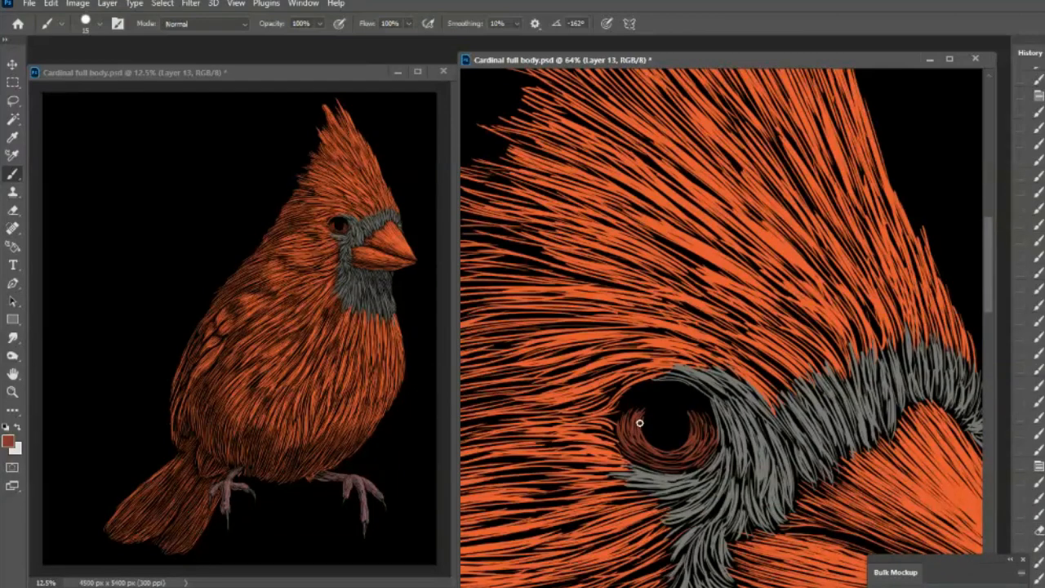
Step: On a new layer, fill the gaps between the iris strokes with dark red until the lower ring looks solid
{"action": "mouse_move", "coordinate": [639, 427]}
{"action": "left_mouse_down"}
{"action": "mouse_move", "coordinate": [655, 454]}
{"action": "mouse_move", "coordinate": [683, 449]}
{"action": "left_mouse_up"}
{"action": "left_click_drag", "start_coordinate": [642, 423], "coordinate": [669, 454]}
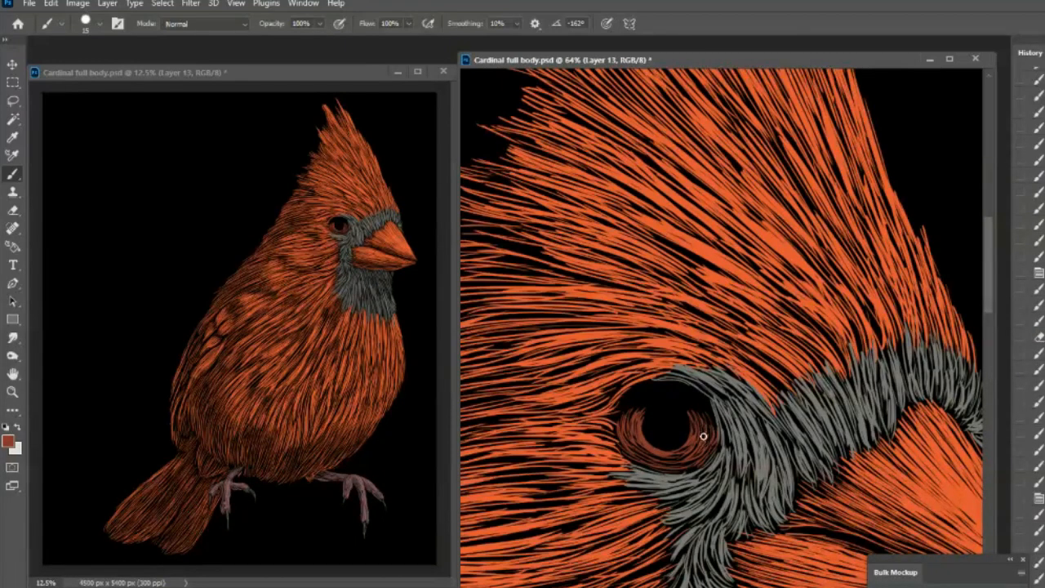
{"action": "left_click_drag", "start_coordinate": [694, 422], "coordinate": [694, 451]}
{"action": "left_click_drag", "start_coordinate": [702, 421], "coordinate": [708, 444]}
{"action": "mouse_move", "coordinate": [710, 422]}
{"action": "left_mouse_down"}
{"action": "mouse_move", "coordinate": [693, 447]}
{"action": "mouse_move", "coordinate": [701, 432]}
{"action": "mouse_move", "coordinate": [660, 455]}
{"action": "mouse_move", "coordinate": [687, 447]}
{"action": "mouse_move", "coordinate": [655, 454]}
{"action": "mouse_move", "coordinate": [633, 423]}
{"action": "mouse_move", "coordinate": [664, 449]}
{"action": "mouse_move", "coordinate": [650, 459]}
{"action": "mouse_move", "coordinate": [648, 448]}
{"action": "mouse_move", "coordinate": [676, 458]}
{"action": "mouse_move", "coordinate": [646, 452]}
{"action": "left_mouse_up"}
{"action": "mouse_move", "coordinate": [645, 456]}
{"action": "left_mouse_down"}
{"action": "mouse_move", "coordinate": [681, 457]}
{"action": "mouse_move", "coordinate": [663, 465]}
{"action": "left_mouse_up"}
{"action": "mouse_move", "coordinate": [664, 466]}
{"action": "left_mouse_down"}
{"action": "mouse_move", "coordinate": [649, 462]}
{"action": "mouse_move", "coordinate": [664, 466]}
{"action": "left_mouse_up"}
{"action": "mouse_move", "coordinate": [653, 463]}
{"action": "left_mouse_down"}
{"action": "mouse_move", "coordinate": [688, 460]}
{"action": "mouse_move", "coordinate": [703, 444]}
{"action": "mouse_move", "coordinate": [700, 452]}
{"action": "left_mouse_up"}
{"action": "mouse_move", "coordinate": [696, 453]}
{"action": "left_mouse_down"}
{"action": "mouse_move", "coordinate": [711, 441]}
{"action": "mouse_move", "coordinate": [689, 469]}
{"action": "left_mouse_up"}
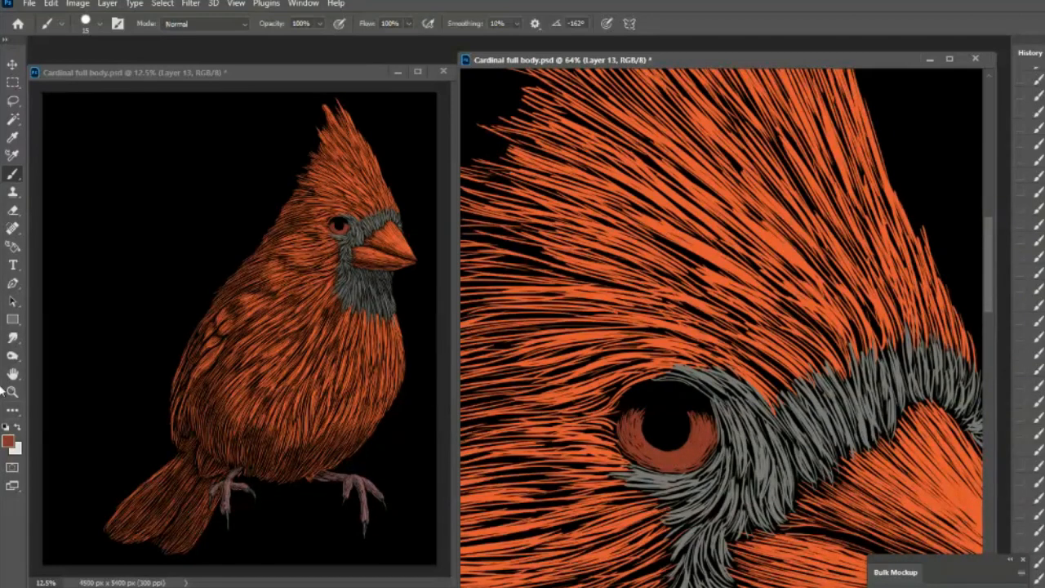
Step: Create a new layer and pick a golden orange foreground color for brushing the iris
{"action": "key", "text": "z"}
{"action": "left_click_drag", "start_coordinate": [699, 315], "coordinate": [896, 359]}
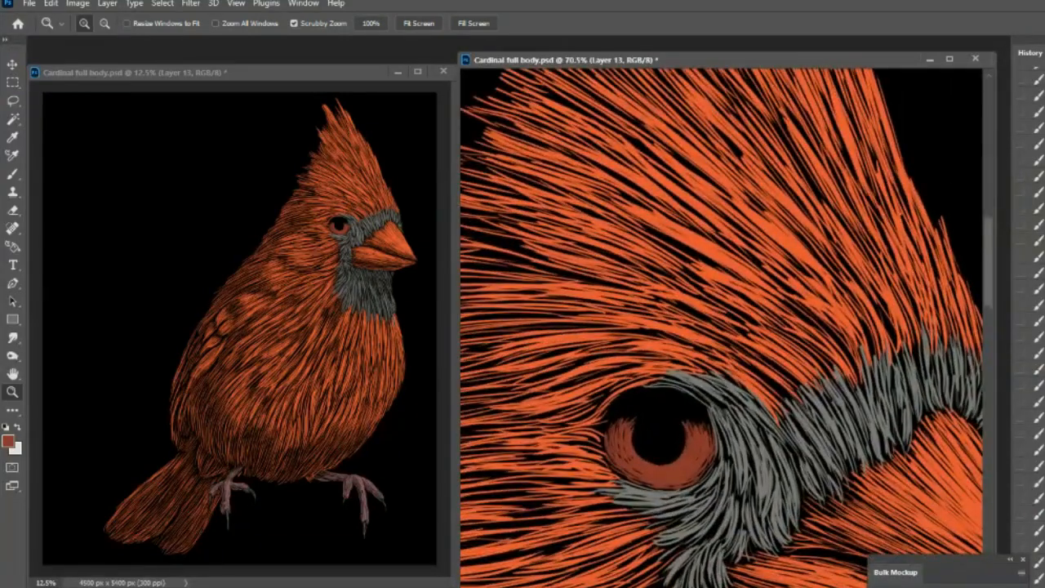
{"action": "left_click", "coordinate": [8, 442]}
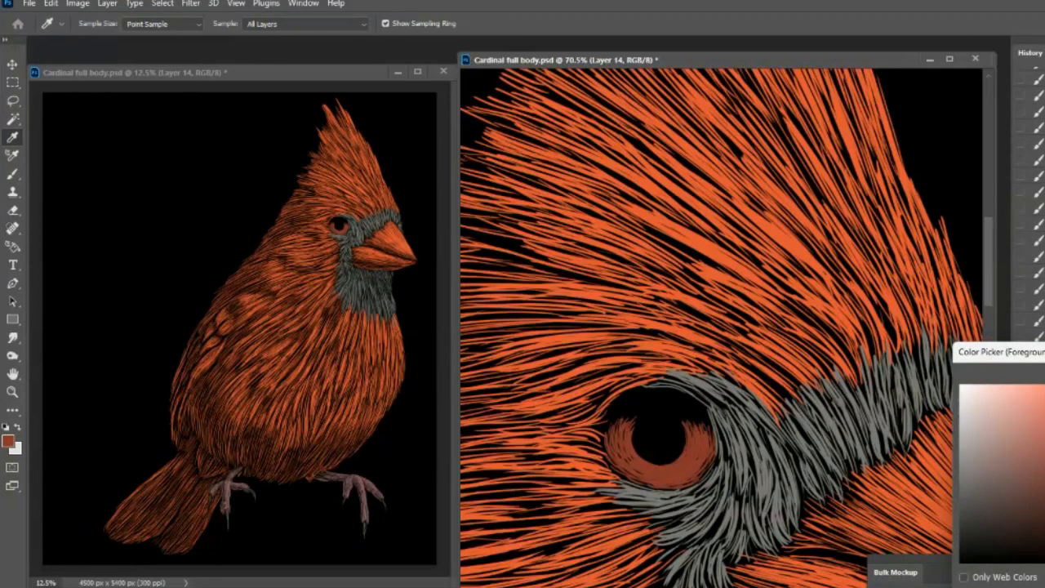
{"action": "left_click", "coordinate": [1044, 552]}
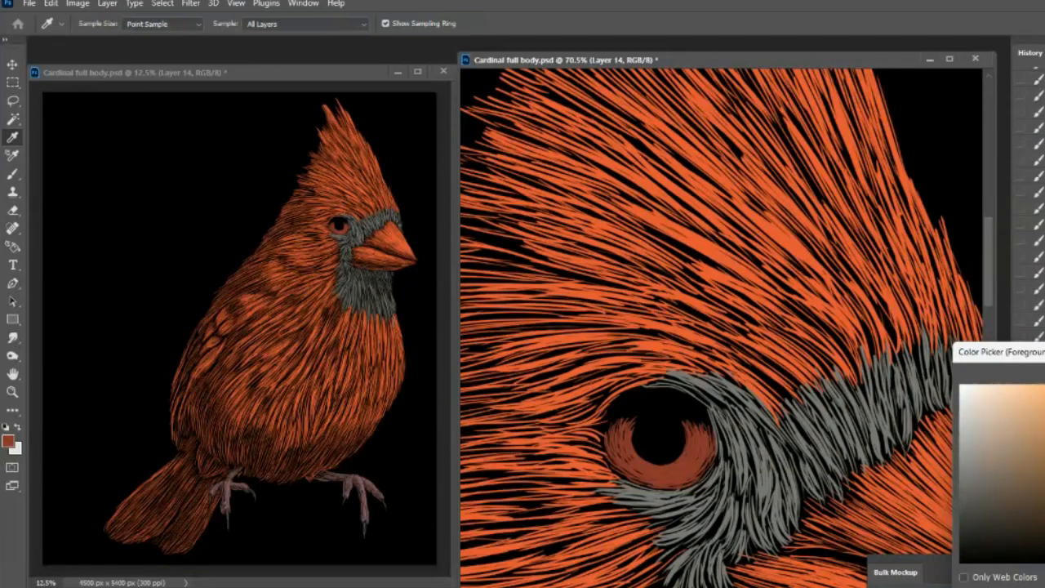
{"action": "key", "text": "Return"}
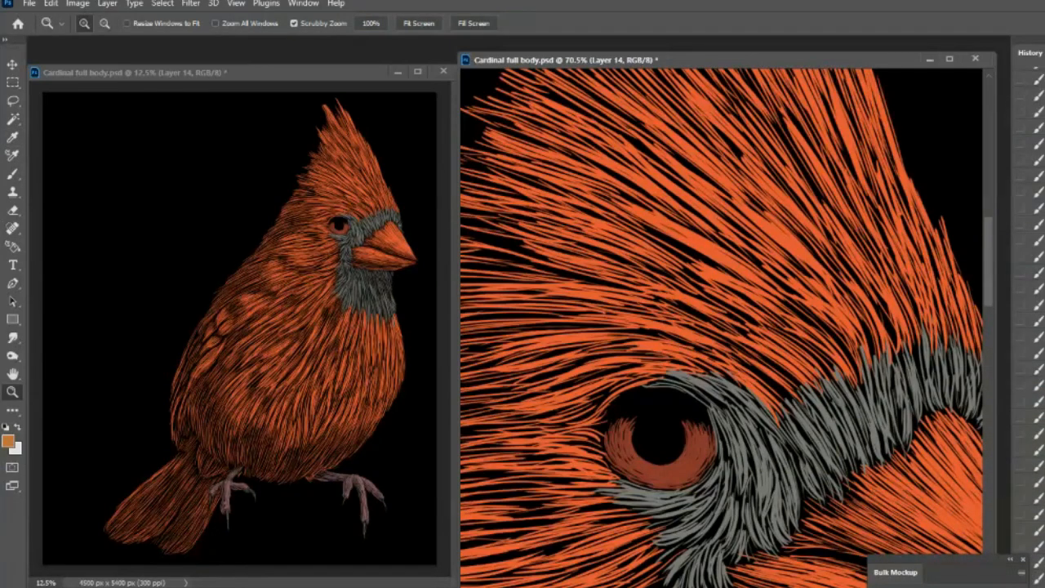
{"action": "left_click", "coordinate": [12, 173]}
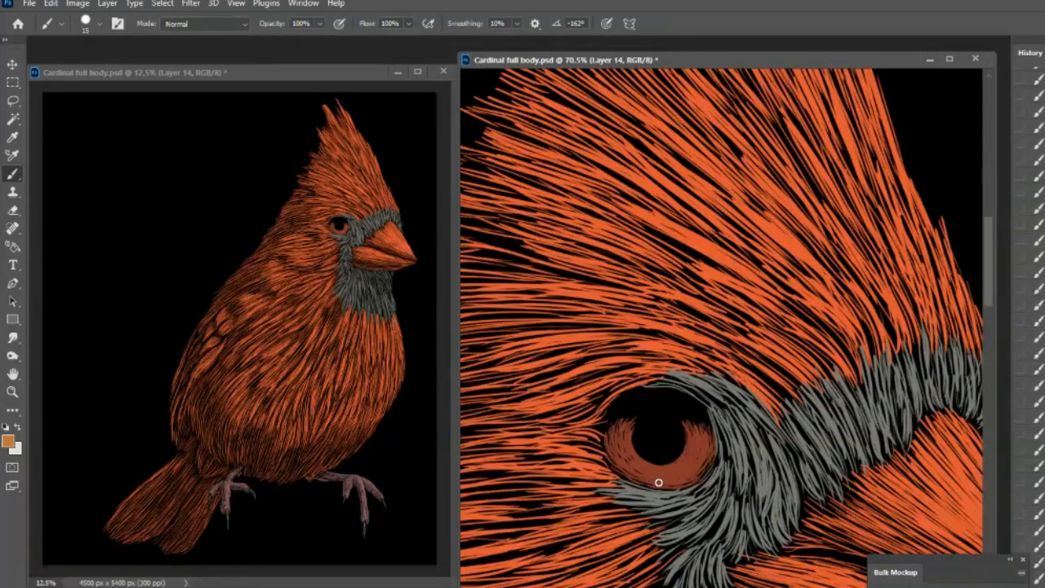
Step: Brush short golden orange strokes radiating outward from the pupil across the lower and side areas of the iris
{"action": "mouse_move", "coordinate": [662, 484]}
{"action": "left_mouse_down"}
{"action": "mouse_move", "coordinate": [674, 469]}
{"action": "mouse_move", "coordinate": [678, 482]}
{"action": "mouse_move", "coordinate": [680, 466]}
{"action": "left_mouse_up"}
{"action": "mouse_move", "coordinate": [690, 465]}
{"action": "left_mouse_down"}
{"action": "mouse_move", "coordinate": [710, 441]}
{"action": "mouse_move", "coordinate": [693, 430]}
{"action": "mouse_move", "coordinate": [714, 448]}
{"action": "mouse_move", "coordinate": [706, 471]}
{"action": "left_mouse_up"}
{"action": "left_click_drag", "start_coordinate": [706, 467], "coordinate": [700, 461]}
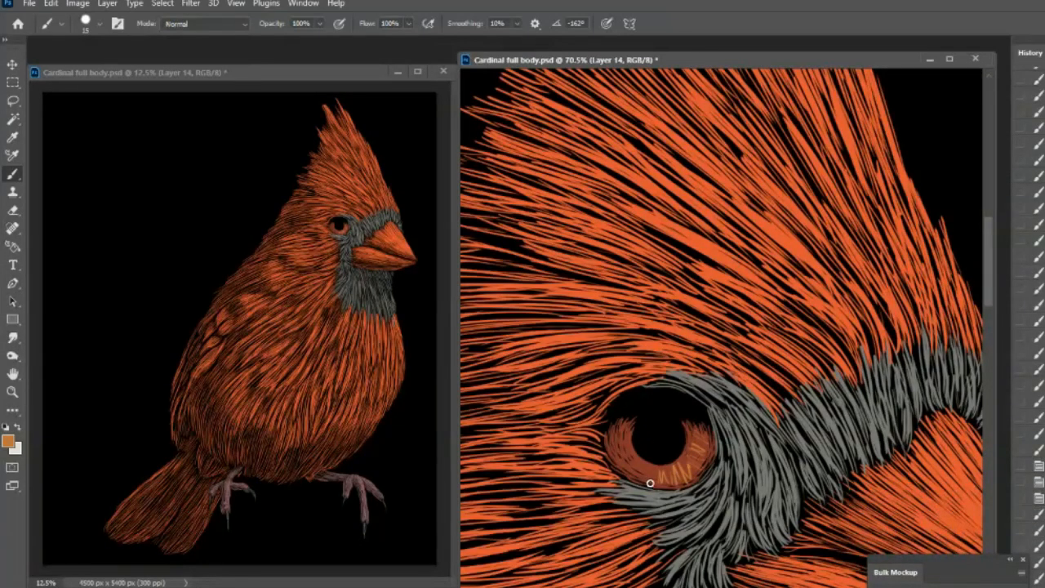
{"action": "left_click_drag", "start_coordinate": [651, 483], "coordinate": [649, 470]}
{"action": "mouse_move", "coordinate": [642, 479]}
{"action": "left_mouse_down"}
{"action": "mouse_move", "coordinate": [644, 463]}
{"action": "mouse_move", "coordinate": [626, 460]}
{"action": "left_mouse_up"}
{"action": "mouse_move", "coordinate": [621, 464]}
{"action": "left_mouse_down"}
{"action": "mouse_move", "coordinate": [631, 453]}
{"action": "mouse_move", "coordinate": [626, 428]}
{"action": "mouse_move", "coordinate": [618, 446]}
{"action": "left_mouse_up"}
{"action": "left_click_drag", "start_coordinate": [652, 481], "coordinate": [637, 459]}
{"action": "mouse_move", "coordinate": [637, 477]}
{"action": "left_mouse_down"}
{"action": "mouse_move", "coordinate": [688, 456]}
{"action": "mouse_move", "coordinate": [684, 476]}
{"action": "mouse_move", "coordinate": [669, 476]}
{"action": "mouse_move", "coordinate": [690, 478]}
{"action": "mouse_move", "coordinate": [703, 459]}
{"action": "mouse_move", "coordinate": [691, 464]}
{"action": "mouse_move", "coordinate": [688, 453]}
{"action": "mouse_move", "coordinate": [718, 444]}
{"action": "mouse_move", "coordinate": [696, 437]}
{"action": "mouse_move", "coordinate": [710, 446]}
{"action": "mouse_move", "coordinate": [698, 468]}
{"action": "mouse_move", "coordinate": [707, 486]}
{"action": "mouse_move", "coordinate": [656, 455]}
{"action": "mouse_move", "coordinate": [627, 465]}
{"action": "mouse_move", "coordinate": [655, 465]}
{"action": "mouse_move", "coordinate": [680, 468]}
{"action": "left_mouse_up"}
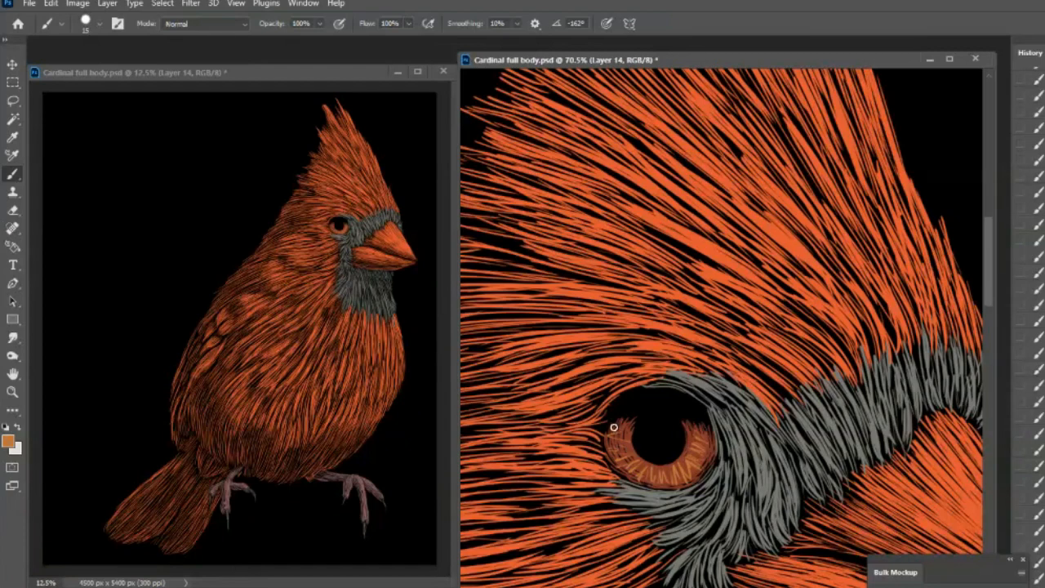
Step: Add more fine golden orange strokes at the iris's upper end and along the pupil's lower edge
{"action": "left_click_drag", "start_coordinate": [613, 428], "coordinate": [629, 428]}
{"action": "mouse_move", "coordinate": [655, 484]}
{"action": "left_mouse_down"}
{"action": "mouse_move", "coordinate": [656, 467]}
{"action": "mouse_move", "coordinate": [672, 482]}
{"action": "left_mouse_up"}
{"action": "mouse_move", "coordinate": [651, 464]}
{"action": "left_mouse_down"}
{"action": "mouse_move", "coordinate": [639, 473]}
{"action": "mouse_move", "coordinate": [627, 449]}
{"action": "left_mouse_up"}
Step: Create a new layer and set the foreground color to off-white for the eye highlight
{"action": "left_click", "coordinate": [13, 392]}
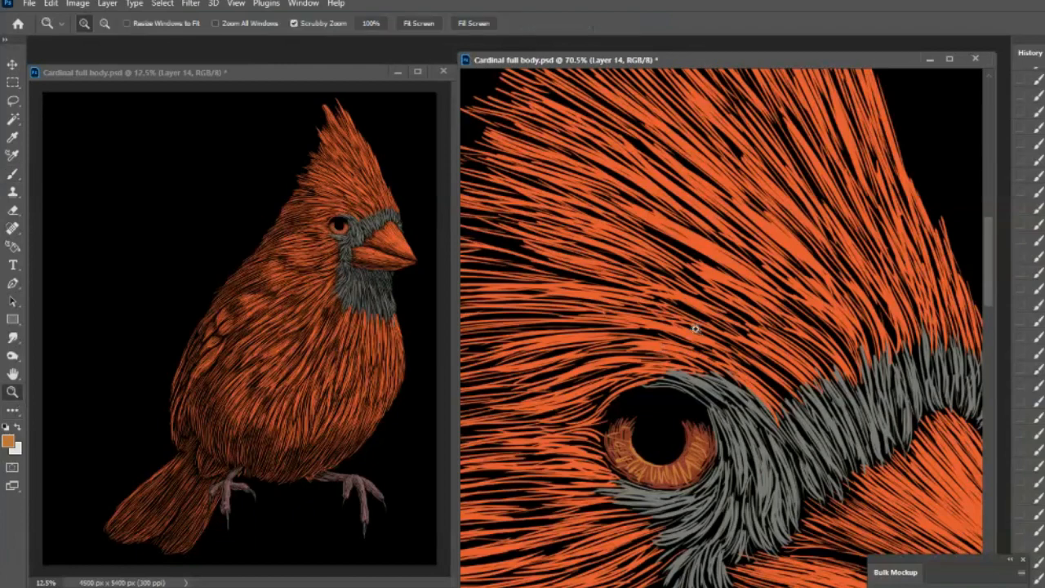
{"action": "left_click_drag", "start_coordinate": [694, 328], "coordinate": [597, 320]}
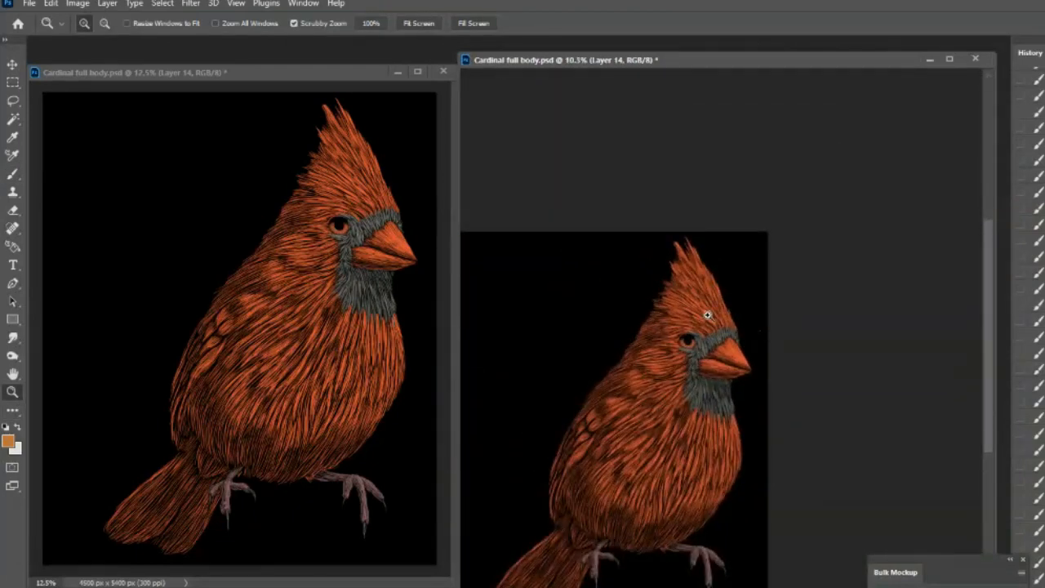
{"action": "left_click_drag", "start_coordinate": [716, 310], "coordinate": [747, 363]}
{"action": "left_click_drag", "start_coordinate": [609, 370], "coordinate": [635, 381]}
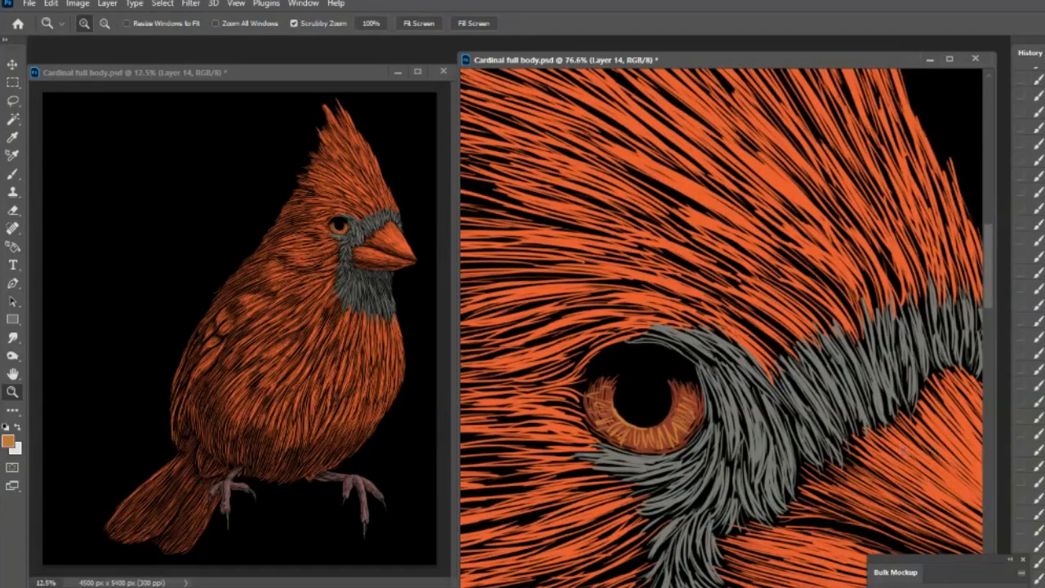
{"action": "left_click", "coordinate": [8, 441]}
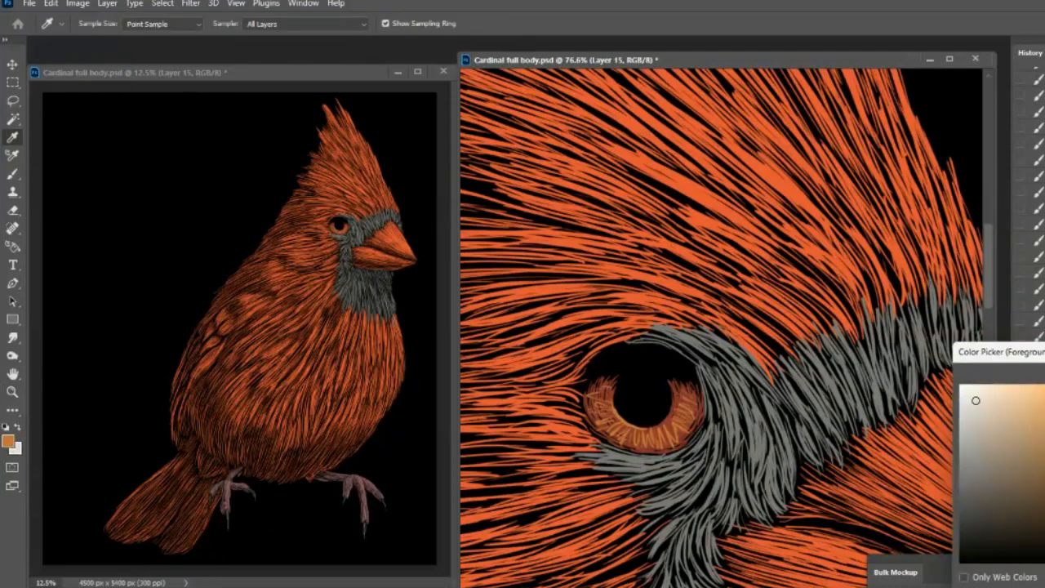
{"action": "key", "text": "Return"}
{"action": "left_click", "coordinate": [12, 174]}
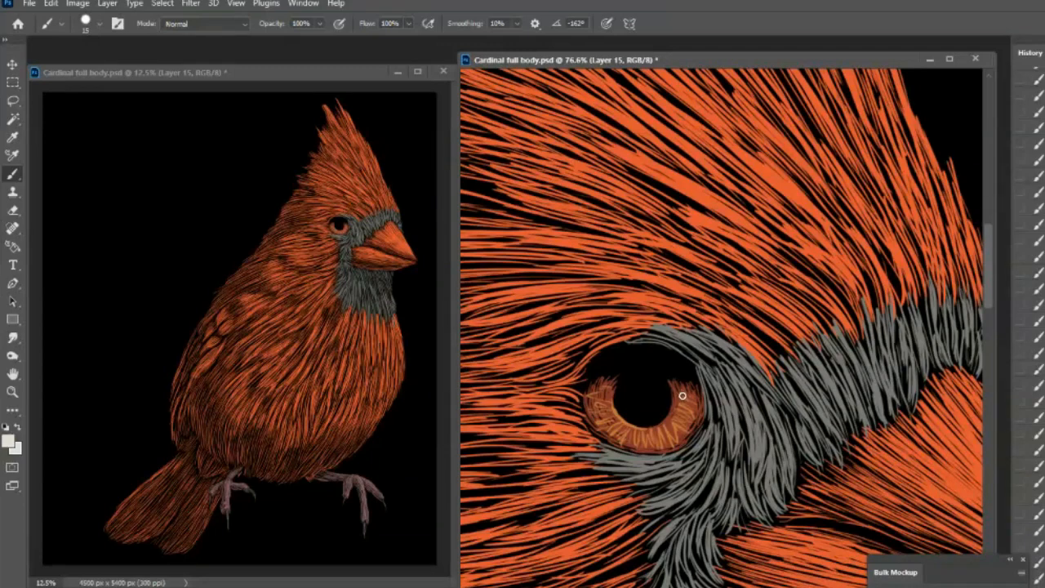
Step: Paint a jagged off-white reflection across the upper part of the pupil, with small dots beside it
{"action": "left_click_drag", "start_coordinate": [684, 396], "coordinate": [640, 391]}
{"action": "left_click", "coordinate": [13, 392]}
{"action": "mouse_move", "coordinate": [692, 268]}
{"action": "left_mouse_down"}
{"action": "mouse_move", "coordinate": [576, 268]}
{"action": "mouse_move", "coordinate": [683, 274]}
{"action": "left_mouse_up"}
{"action": "left_click", "coordinate": [12, 174]}
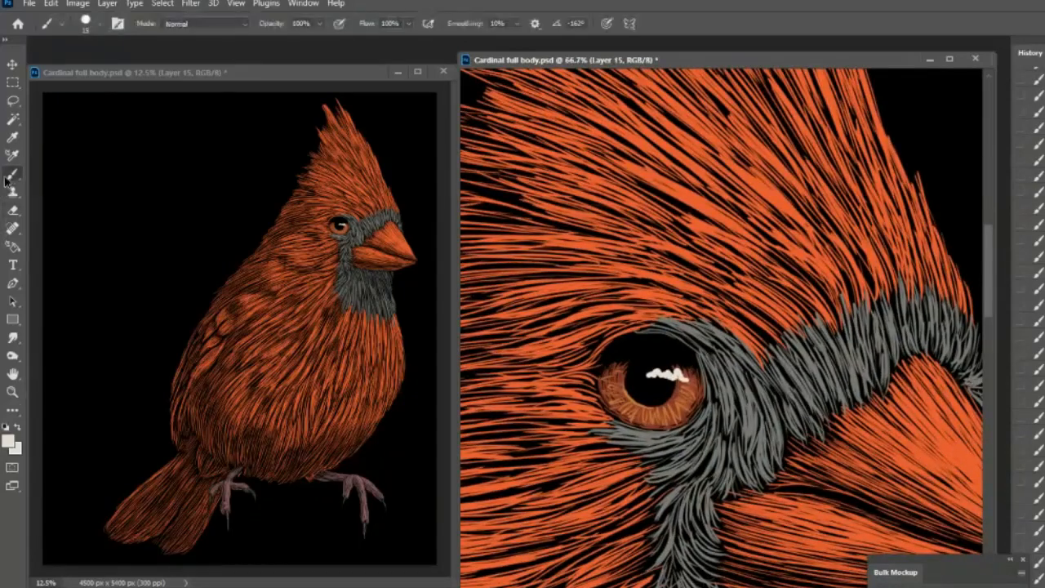
{"action": "left_click_drag", "start_coordinate": [651, 374], "coordinate": [628, 375]}
Step: Examine the eye highlight up close and within the whole cardinal
{"action": "left_click", "coordinate": [13, 391]}
{"action": "left_click_drag", "start_coordinate": [659, 275], "coordinate": [574, 274]}
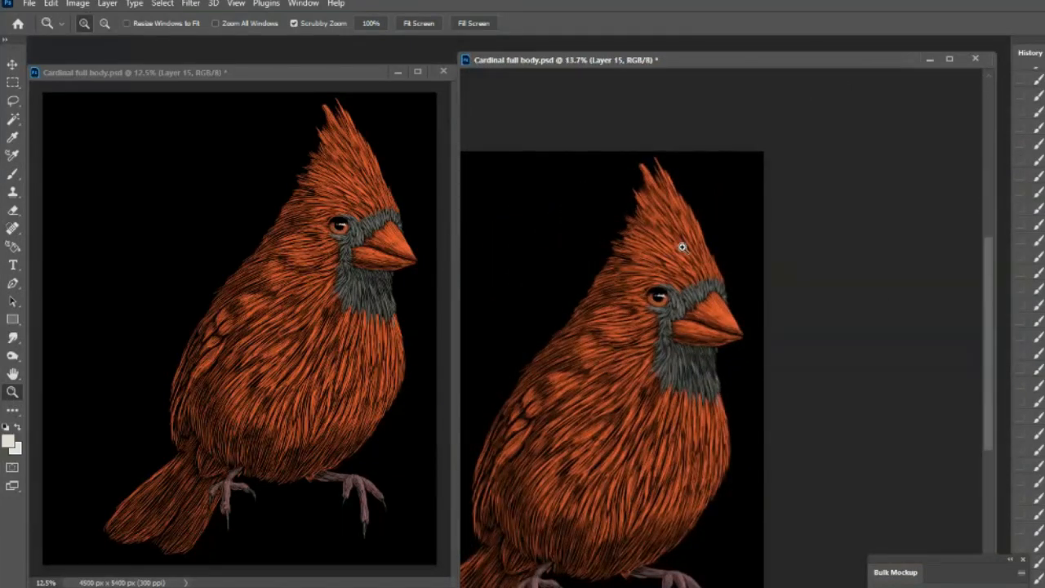
{"action": "left_click", "coordinate": [659, 253]}
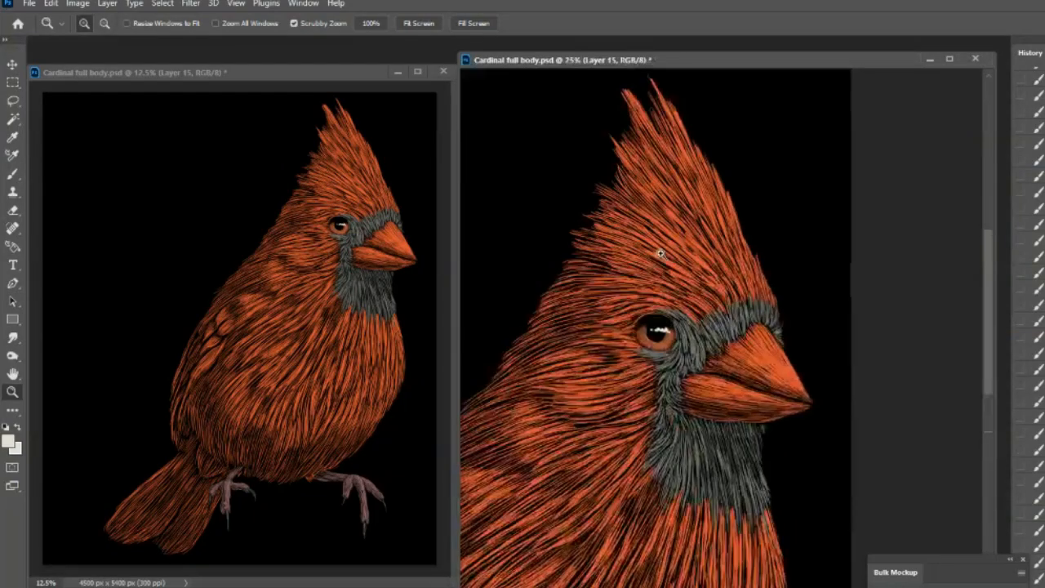
{"action": "left_click", "coordinate": [659, 254]}
{"action": "left_click", "coordinate": [660, 254]}
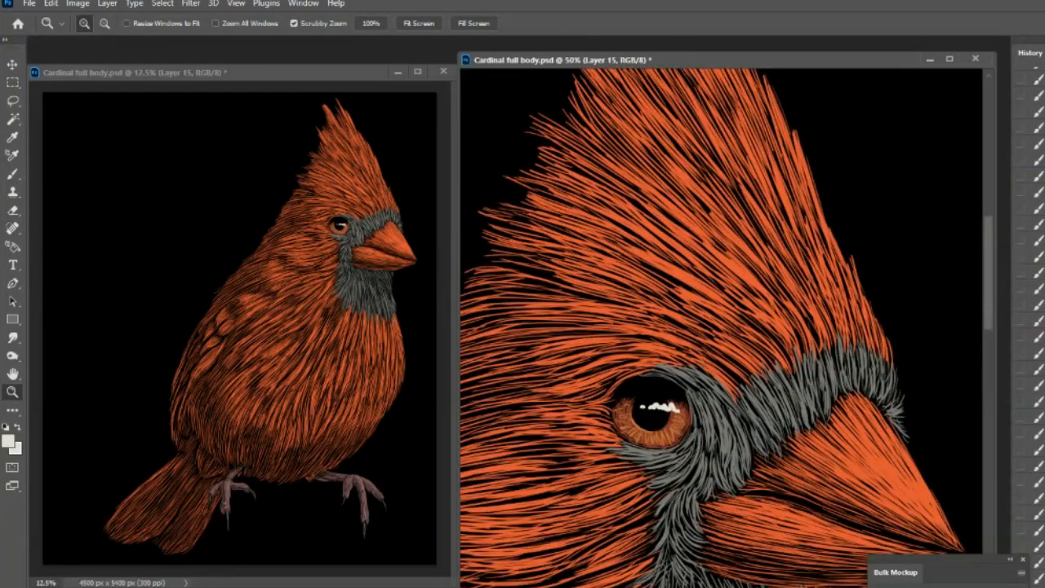
{"action": "left_click_drag", "start_coordinate": [682, 373], "coordinate": [569, 356]}
{"action": "left_click", "coordinate": [716, 422]}
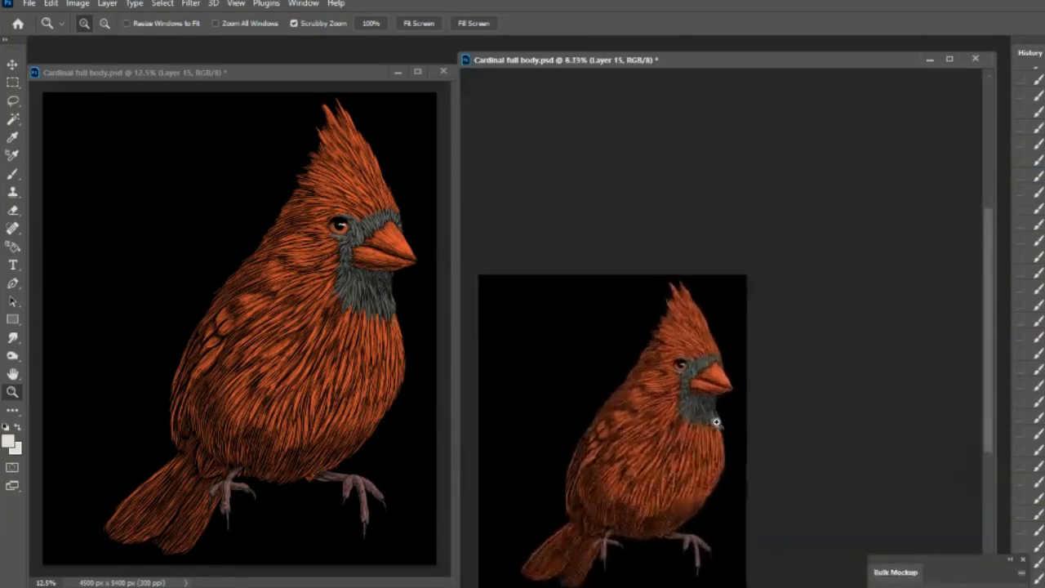
{"action": "left_click", "coordinate": [716, 422]}
{"action": "left_click", "coordinate": [716, 422]}
{"action": "left_click_drag", "start_coordinate": [707, 395], "coordinate": [662, 389]}
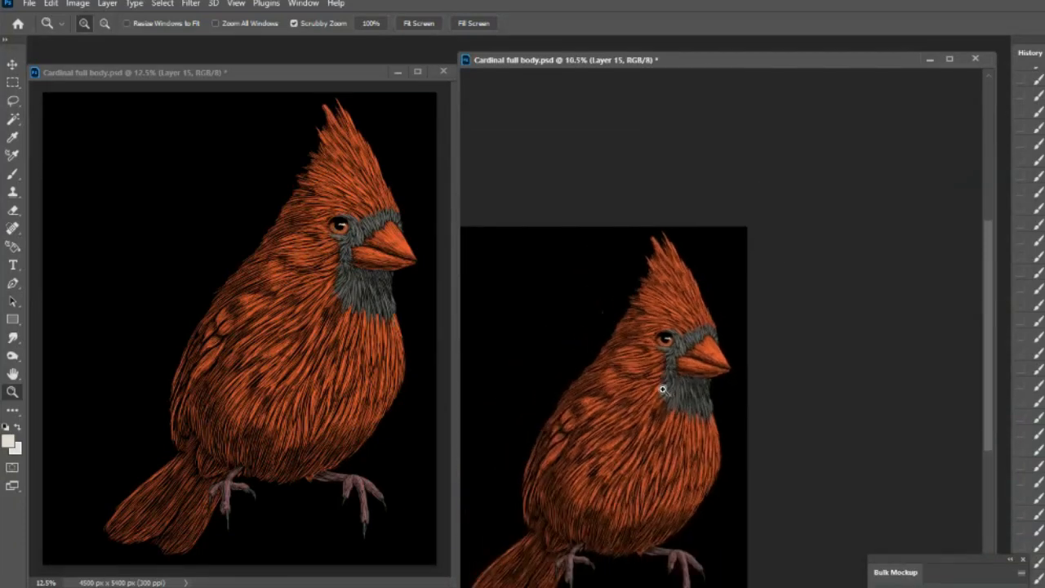
Step: Save the cardinal document and add a new layer
{"action": "left_click", "coordinate": [30, 4]}
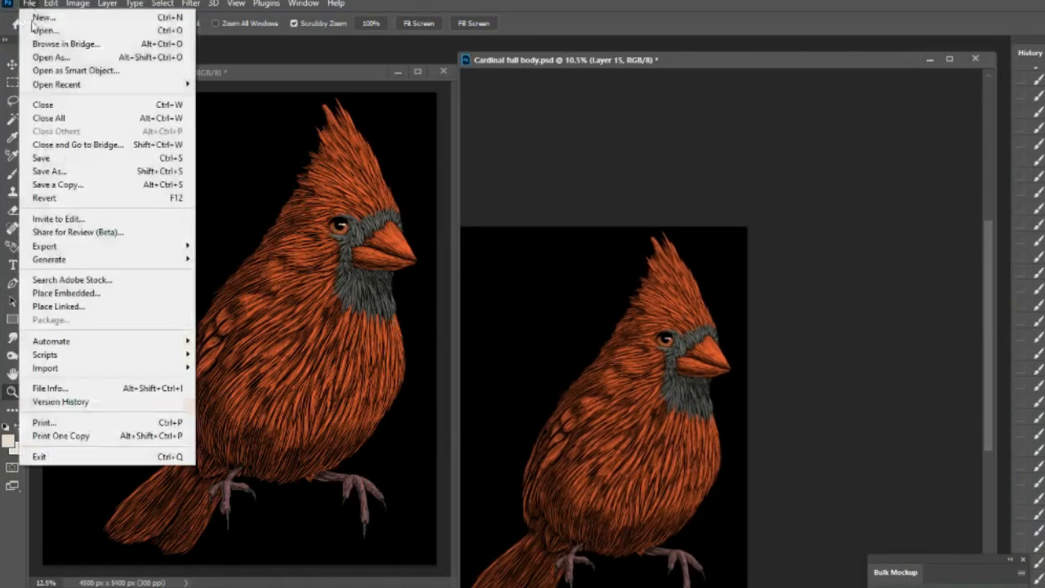
{"action": "left_click", "coordinate": [51, 158]}
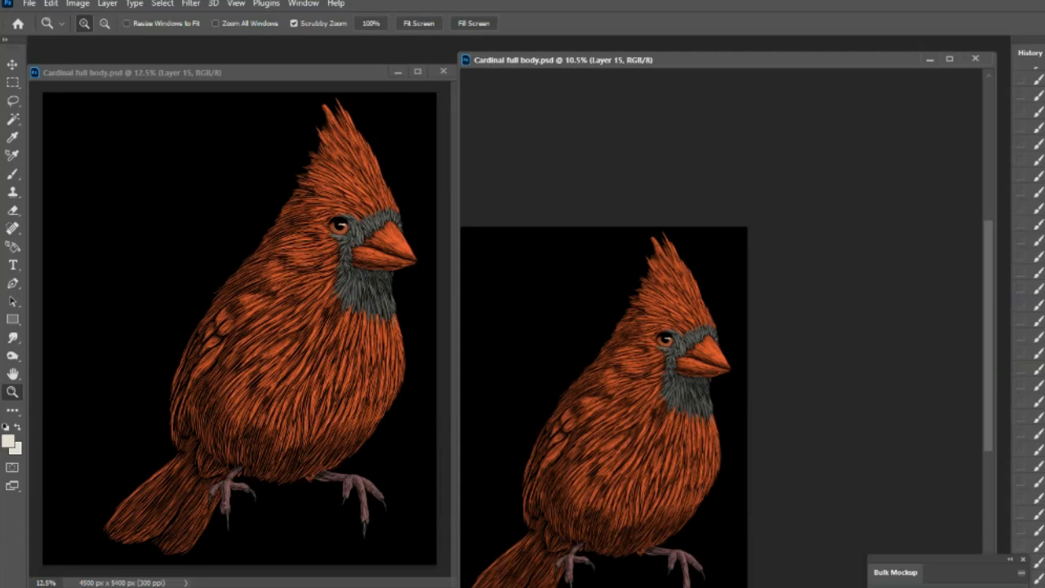
{"action": "key", "text": "ctrl+alt+shift+n"}
Step: Set the foreground color to light orange for the feather highlights
{"action": "left_click_drag", "start_coordinate": [705, 286], "coordinate": [769, 401]}
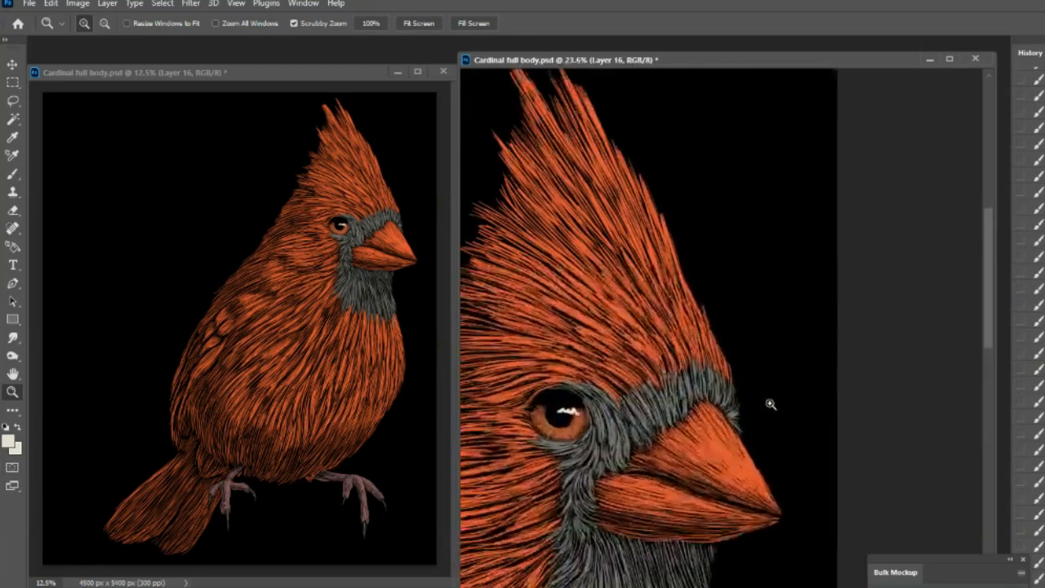
{"action": "left_click", "coordinate": [10, 442]}
{"action": "left_click", "coordinate": [734, 449]}
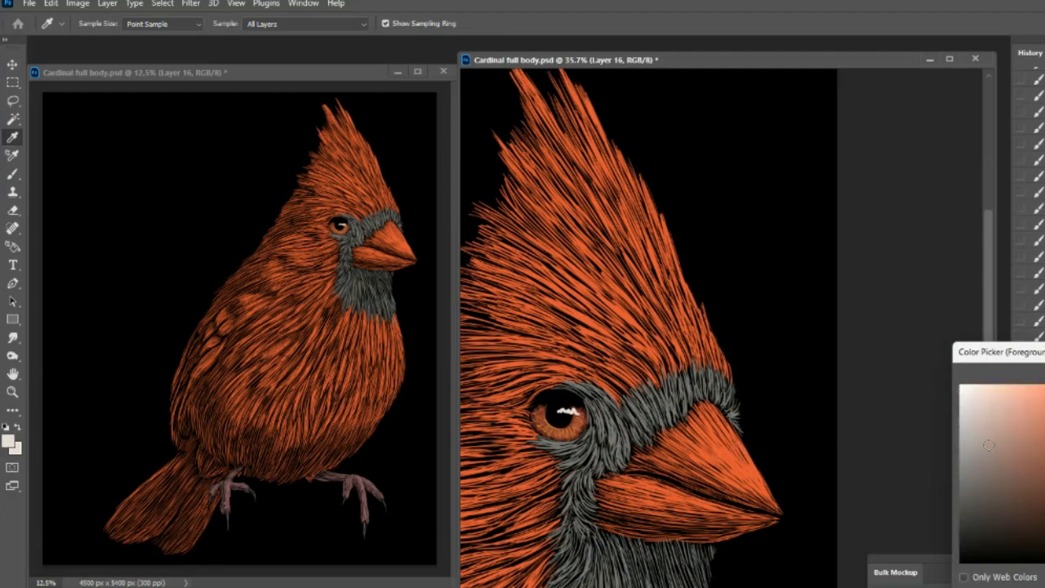
{"action": "left_click_drag", "start_coordinate": [1044, 555], "coordinate": [1044, 550]}
{"action": "key", "text": "Return"}
{"action": "key", "text": "z"}
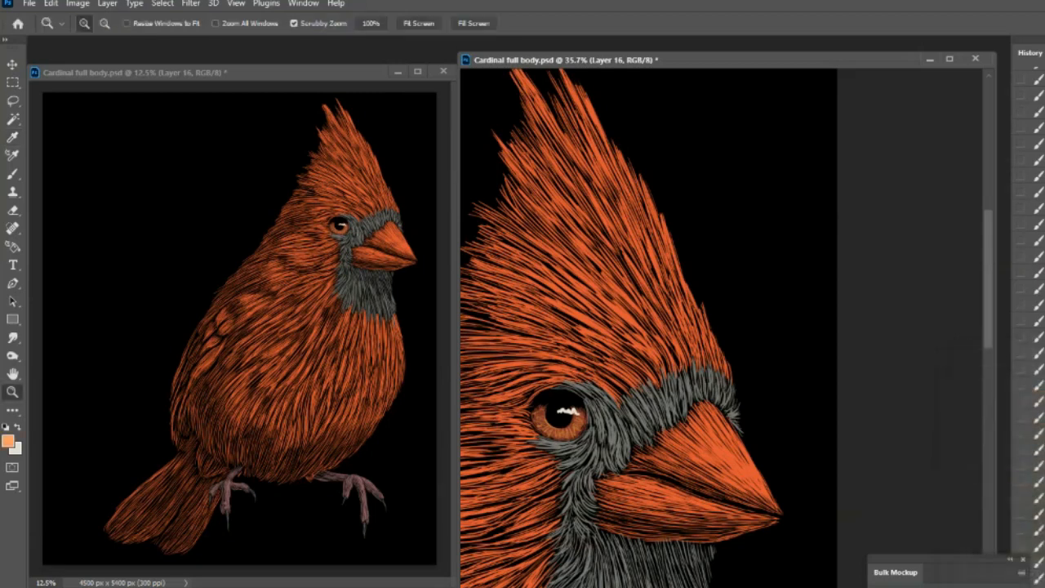
Step: Brush short light orange highlights onto the forehead feathers above the eye and along the gray mask's upper edge
{"action": "left_click_drag", "start_coordinate": [675, 352], "coordinate": [596, 335]}
{"action": "left_click", "coordinate": [12, 174]}
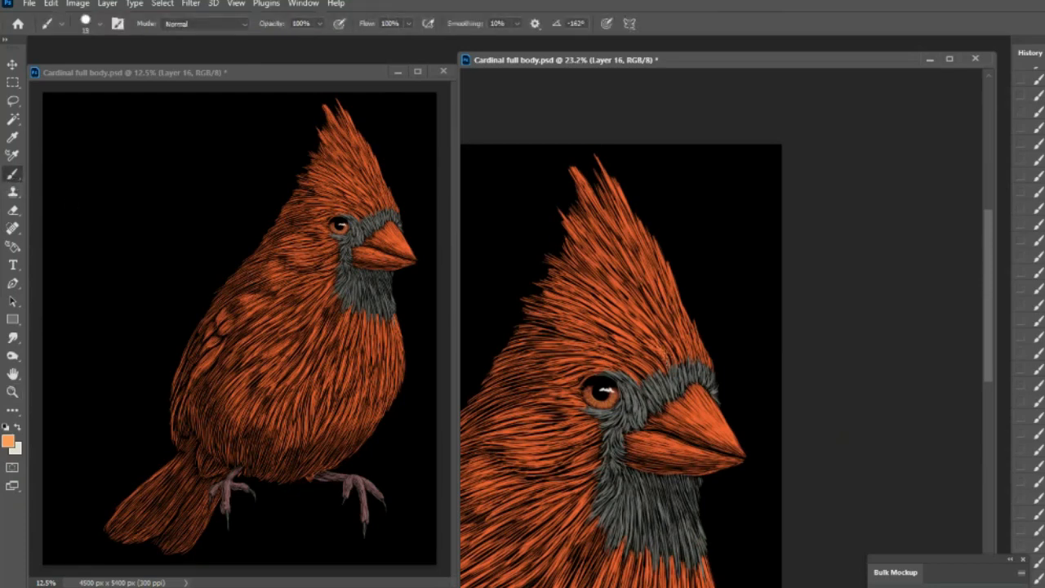
{"action": "left_click_drag", "start_coordinate": [658, 344], "coordinate": [665, 359]}
{"action": "mouse_move", "coordinate": [660, 346]}
{"action": "left_mouse_down"}
{"action": "mouse_move", "coordinate": [667, 367]}
{"action": "mouse_move", "coordinate": [673, 359]}
{"action": "left_mouse_up"}
{"action": "left_click_drag", "start_coordinate": [677, 364], "coordinate": [675, 388]}
{"action": "mouse_move", "coordinate": [673, 377]}
{"action": "left_mouse_down"}
{"action": "mouse_move", "coordinate": [675, 390]}
{"action": "mouse_move", "coordinate": [686, 369]}
{"action": "mouse_move", "coordinate": [683, 385]}
{"action": "left_mouse_up"}
{"action": "left_click_drag", "start_coordinate": [650, 354], "coordinate": [654, 367]}
{"action": "mouse_move", "coordinate": [647, 355]}
{"action": "left_mouse_down"}
{"action": "mouse_move", "coordinate": [666, 375]}
{"action": "mouse_move", "coordinate": [649, 370]}
{"action": "mouse_move", "coordinate": [661, 386]}
{"action": "mouse_move", "coordinate": [662, 359]}
{"action": "left_mouse_up"}
Step: Extend the light orange highlight strokes from the forehead up through the lower crest feathers
{"action": "left_click_drag", "start_coordinate": [642, 323], "coordinate": [650, 336]}
{"action": "mouse_move", "coordinate": [647, 328]}
{"action": "left_mouse_down"}
{"action": "mouse_move", "coordinate": [688, 363]}
{"action": "mouse_move", "coordinate": [689, 346]}
{"action": "mouse_move", "coordinate": [692, 354]}
{"action": "left_mouse_up"}
{"action": "left_click_drag", "start_coordinate": [671, 320], "coordinate": [679, 336]}
{"action": "left_click_drag", "start_coordinate": [655, 304], "coordinate": [688, 361]}
{"action": "mouse_move", "coordinate": [687, 358]}
{"action": "left_mouse_down"}
{"action": "mouse_move", "coordinate": [693, 385]}
{"action": "mouse_move", "coordinate": [683, 367]}
{"action": "left_mouse_up"}
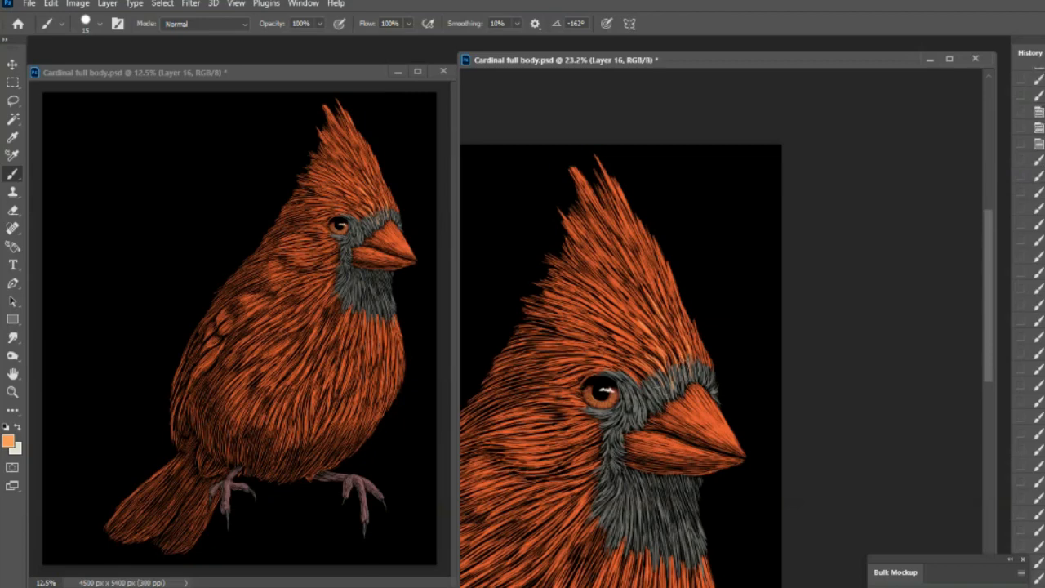
{"action": "left_click_drag", "start_coordinate": [652, 311], "coordinate": [658, 334]}
{"action": "mouse_move", "coordinate": [634, 295]}
{"action": "left_mouse_down"}
{"action": "mouse_move", "coordinate": [653, 323]}
{"action": "mouse_move", "coordinate": [640, 351]}
{"action": "mouse_move", "coordinate": [633, 339]}
{"action": "left_mouse_up"}
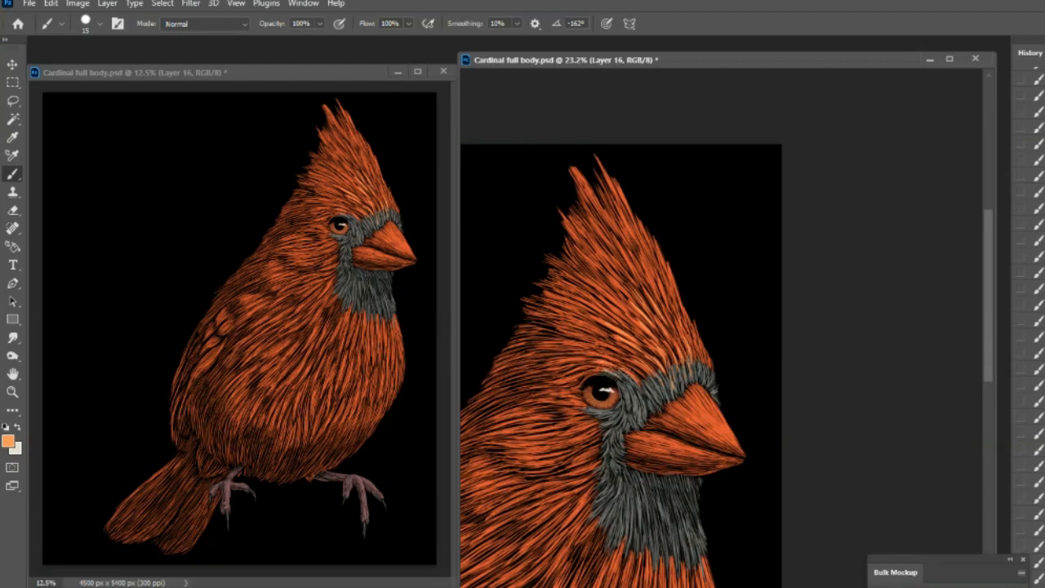
Step: Paint light orange highlights around the eye and into the gray mask between eye and beak
{"action": "mouse_move", "coordinate": [629, 373]}
{"action": "left_mouse_down"}
{"action": "mouse_move", "coordinate": [642, 381]}
{"action": "mouse_move", "coordinate": [632, 356]}
{"action": "left_mouse_up"}
{"action": "left_click_drag", "start_coordinate": [581, 407], "coordinate": [609, 415]}
{"action": "left_click_drag", "start_coordinate": [630, 403], "coordinate": [623, 382]}
{"action": "left_click_drag", "start_coordinate": [638, 420], "coordinate": [634, 391]}
{"action": "left_click_drag", "start_coordinate": [648, 394], "coordinate": [655, 376]}
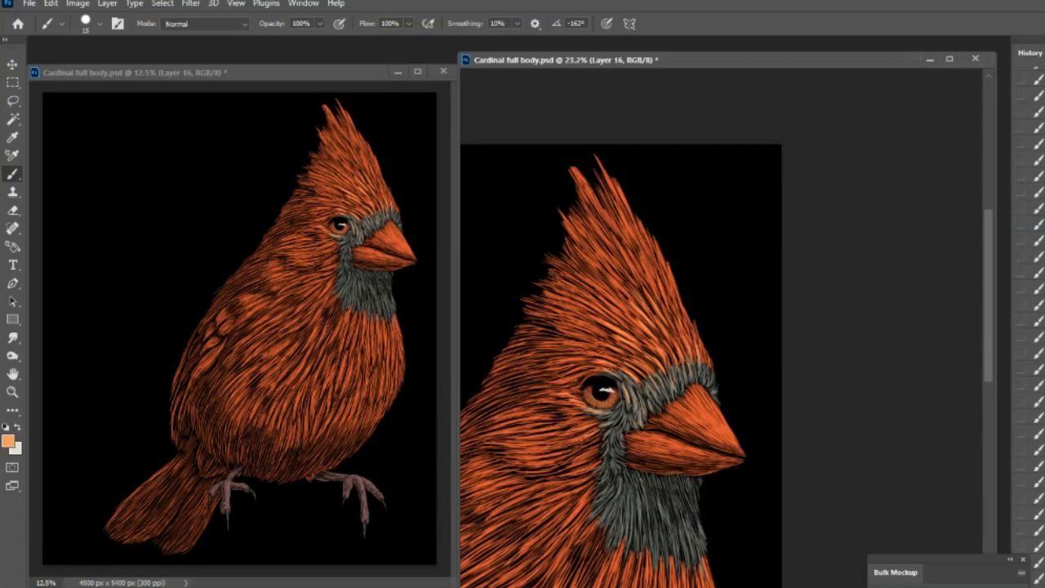
Step: Add light orange highlight strokes to the cheek feathers and along the beak
{"action": "left_click_drag", "start_coordinate": [590, 455], "coordinate": [570, 469]}
{"action": "left_click_drag", "start_coordinate": [698, 410], "coordinate": [684, 397]}
{"action": "left_click_drag", "start_coordinate": [724, 439], "coordinate": [687, 412]}
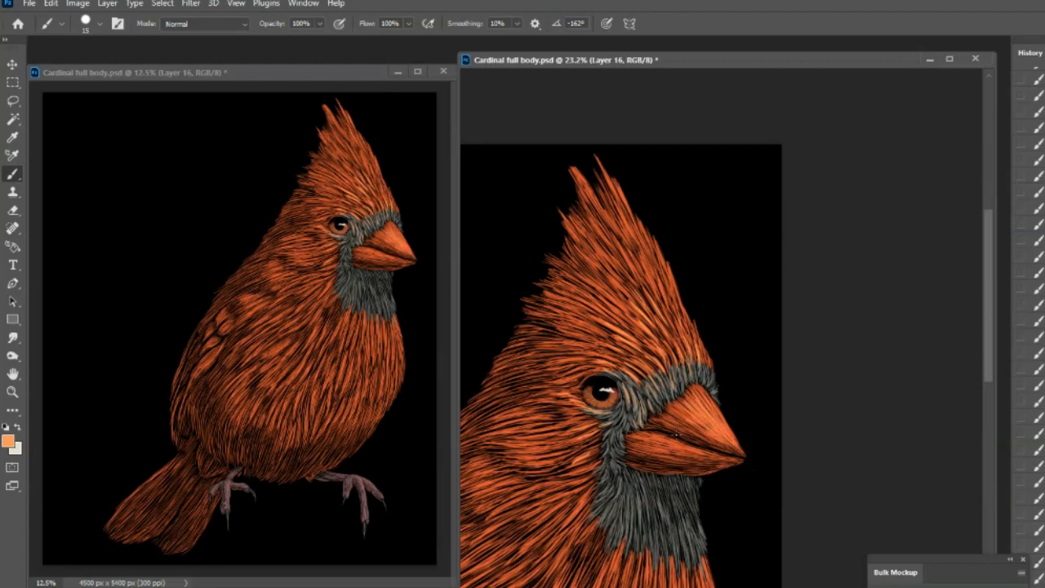
{"action": "scroll", "coordinate": [721, 326], "scroll_direction": "down", "scroll_amount": 6}
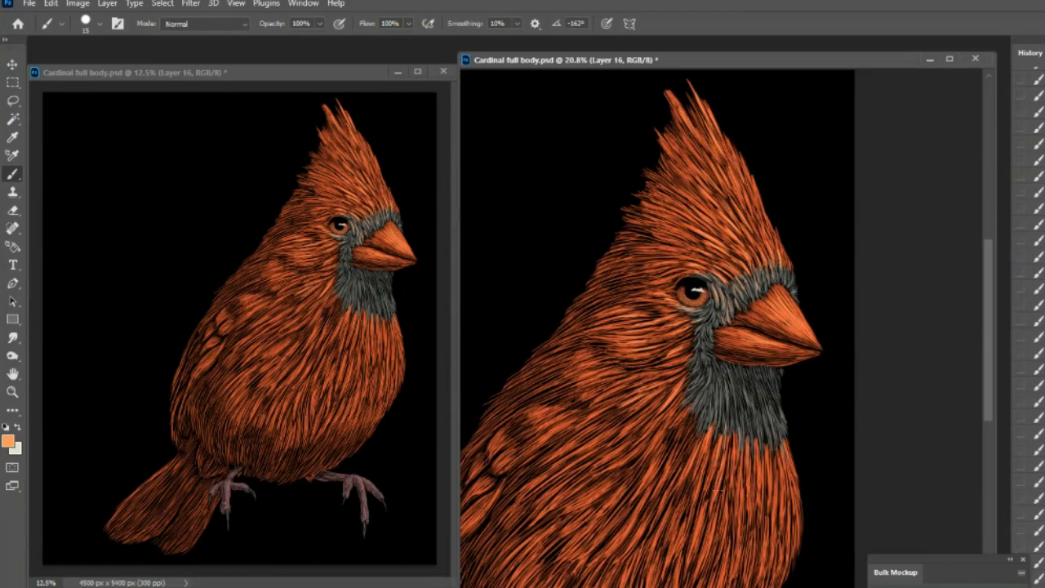
Step: Create a new layer and set the foreground color to light blue
{"action": "key", "text": "z"}
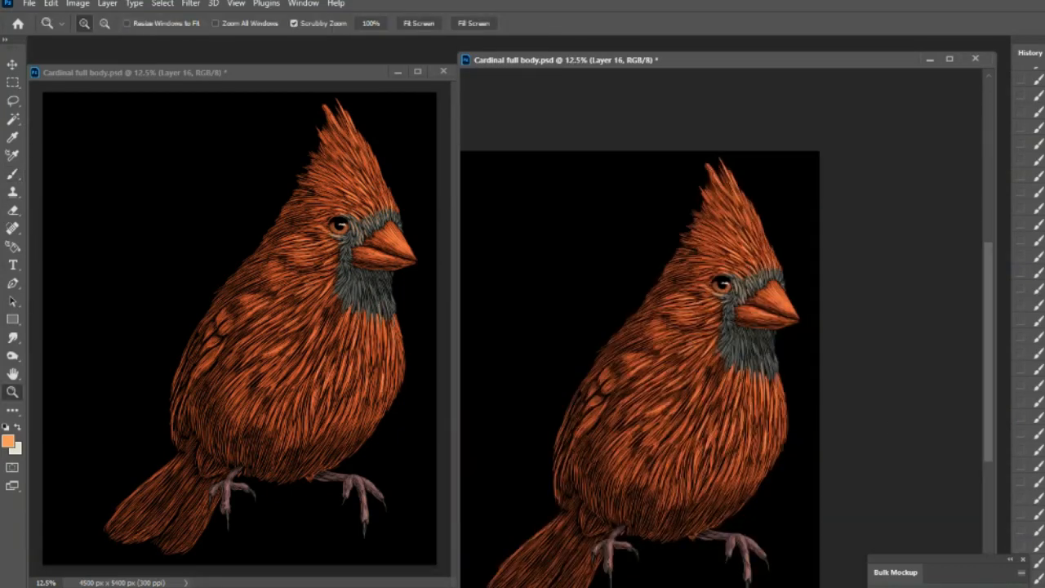
{"action": "left_click", "coordinate": [8, 441]}
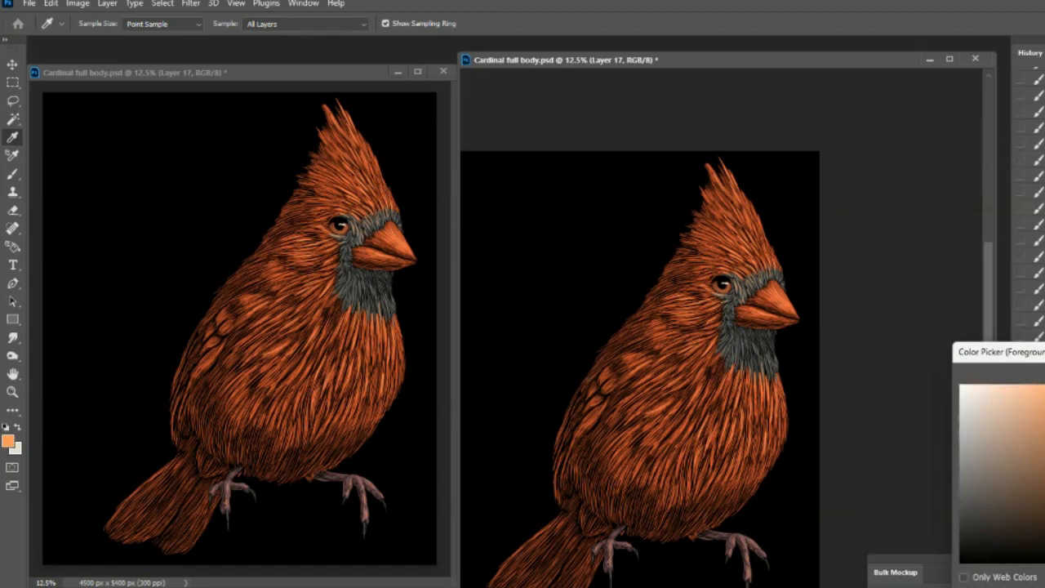
{"action": "left_click", "coordinate": [1043, 459]}
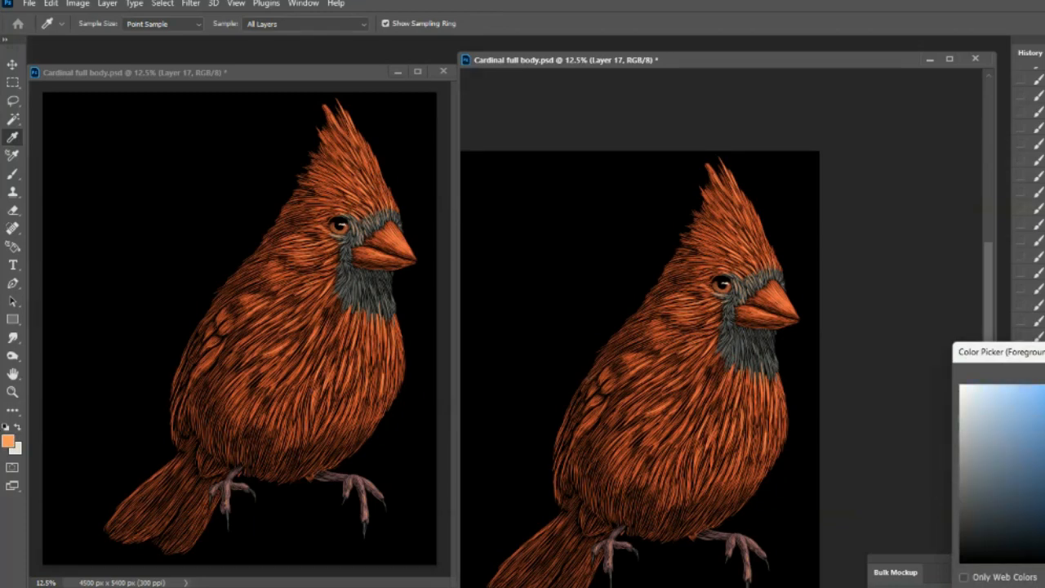
{"action": "key", "text": "Return"}
{"action": "key", "text": "z"}
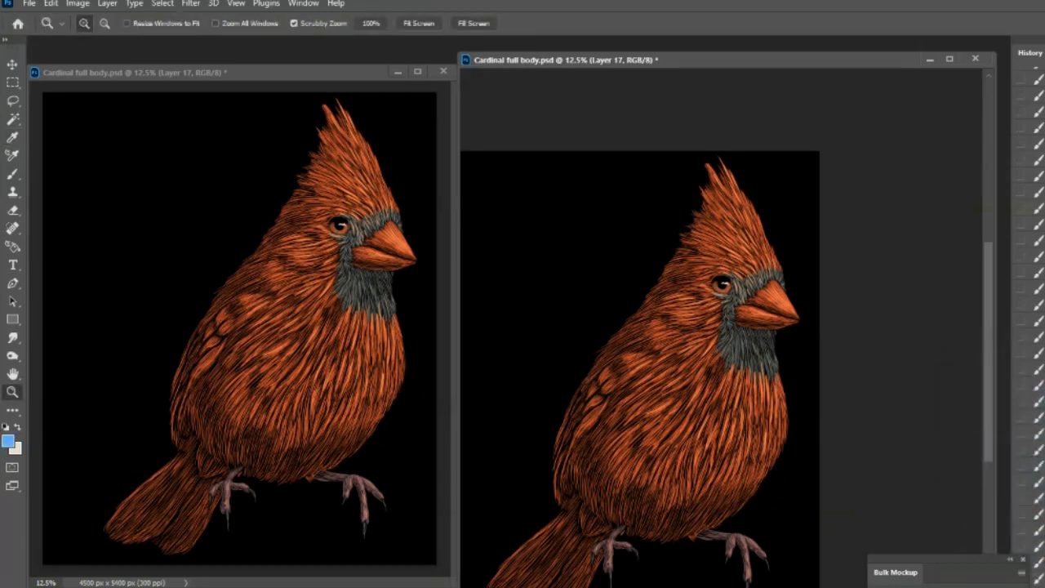
Step: Paint thin light blue strokes between the feathers at the crest's tips and along its back edge
{"action": "left_click_drag", "start_coordinate": [691, 278], "coordinate": [755, 208]}
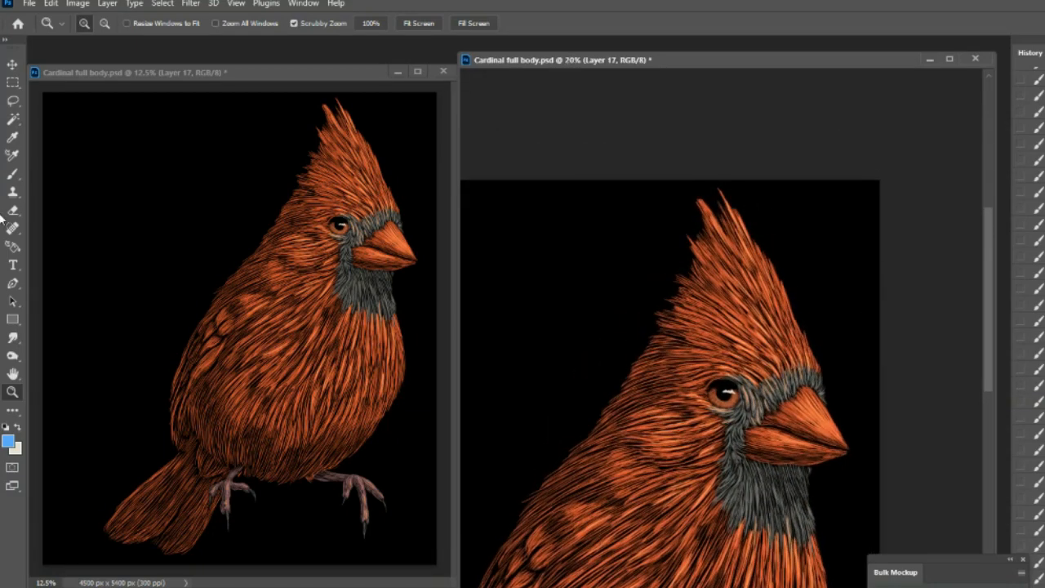
{"action": "left_click", "coordinate": [13, 173]}
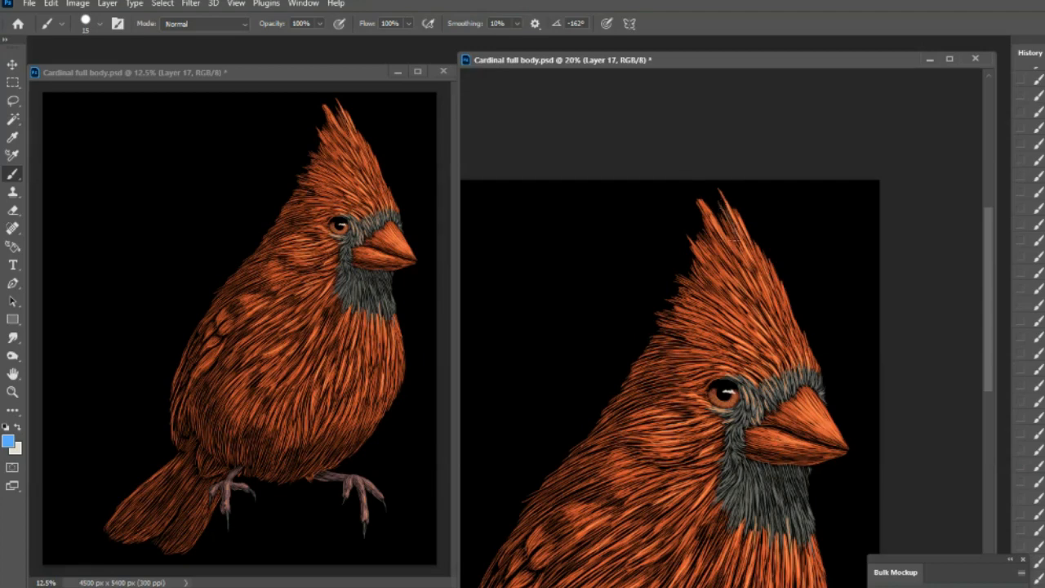
{"action": "mouse_move", "coordinate": [720, 219]}
{"action": "left_mouse_down"}
{"action": "mouse_move", "coordinate": [726, 230]}
{"action": "mouse_move", "coordinate": [705, 237]}
{"action": "mouse_move", "coordinate": [710, 247]}
{"action": "left_mouse_up"}
{"action": "mouse_move", "coordinate": [710, 245]}
{"action": "left_mouse_down"}
{"action": "mouse_move", "coordinate": [676, 239]}
{"action": "mouse_move", "coordinate": [741, 286]}
{"action": "left_mouse_up"}
{"action": "left_click_drag", "start_coordinate": [745, 289], "coordinate": [749, 299]}
{"action": "left_click_drag", "start_coordinate": [696, 261], "coordinate": [700, 276]}
{"action": "left_click_drag", "start_coordinate": [697, 271], "coordinate": [707, 286]}
{"action": "mouse_move", "coordinate": [700, 280]}
{"action": "left_mouse_down"}
{"action": "mouse_move", "coordinate": [711, 288]}
{"action": "mouse_move", "coordinate": [690, 286]}
{"action": "left_mouse_up"}
{"action": "left_click_drag", "start_coordinate": [681, 281], "coordinate": [689, 300]}
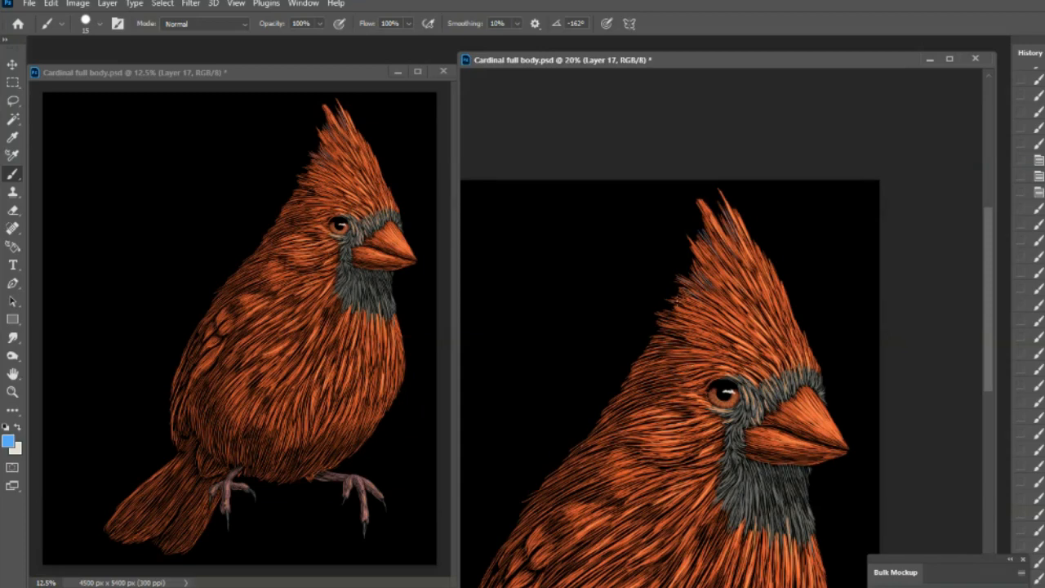
Step: Continue the light blue strokes down the back of the crest to the rear of the head
{"action": "left_click_drag", "start_coordinate": [676, 296], "coordinate": [686, 305]}
{"action": "mouse_move", "coordinate": [674, 301]}
{"action": "left_mouse_down"}
{"action": "mouse_move", "coordinate": [686, 308]}
{"action": "mouse_move", "coordinate": [671, 312]}
{"action": "left_mouse_up"}
{"action": "left_click_drag", "start_coordinate": [660, 309], "coordinate": [667, 316]}
{"action": "left_click_drag", "start_coordinate": [656, 331], "coordinate": [695, 348]}
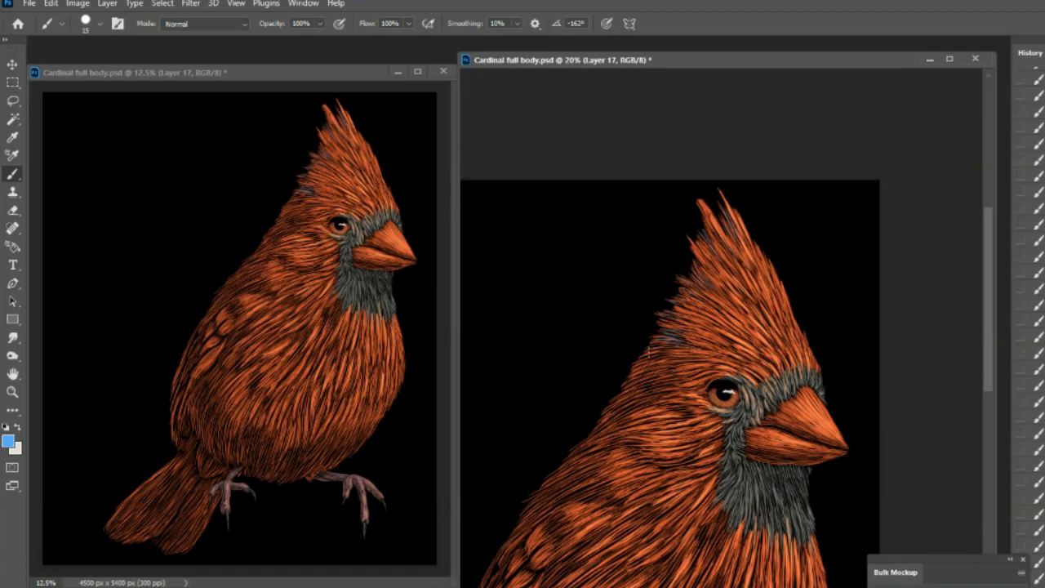
{"action": "left_click_drag", "start_coordinate": [654, 348], "coordinate": [684, 350]}
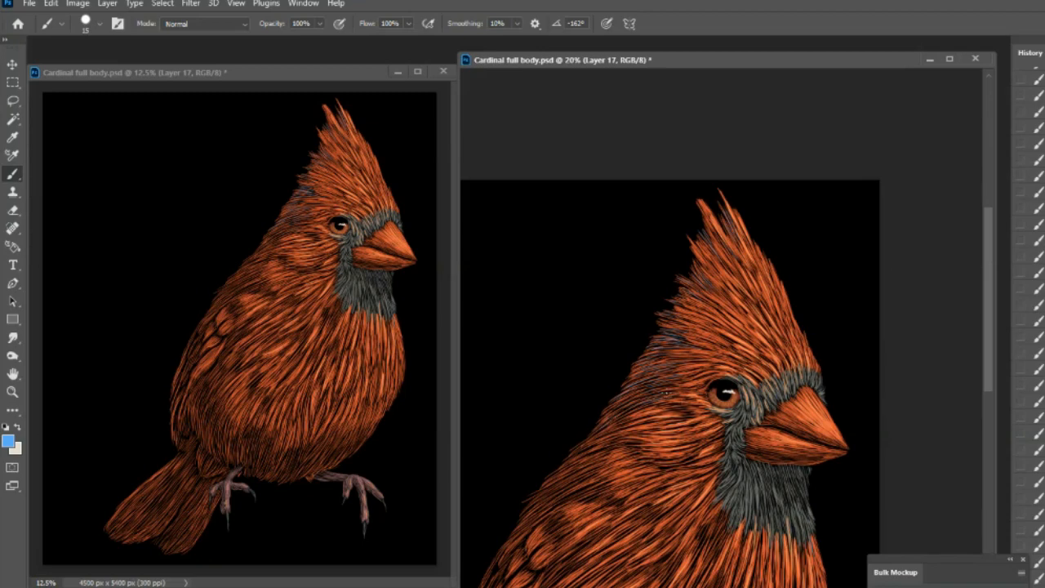
Step: Paint light blue strokes along the nape, back and outer wing feathers
{"action": "scroll", "coordinate": [635, 403], "scroll_direction": "down", "scroll_amount": 6}
{"action": "left_click_drag", "start_coordinate": [612, 357], "coordinate": [563, 384]}
{"action": "scroll", "coordinate": [636, 375], "scroll_direction": "left", "scroll_amount": 5}
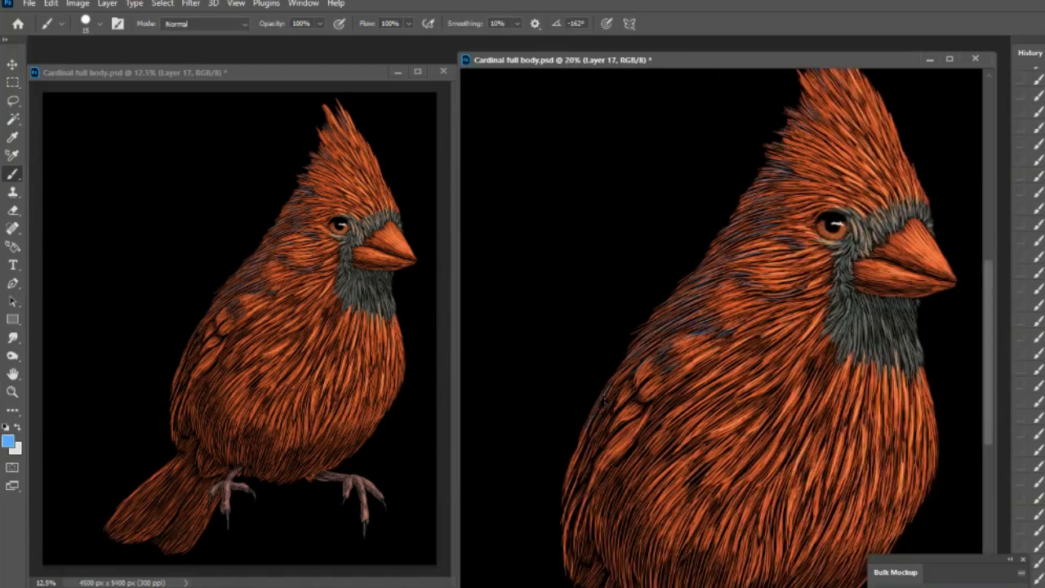
{"action": "left_click_drag", "start_coordinate": [707, 369], "coordinate": [650, 418]}
{"action": "left_click_drag", "start_coordinate": [661, 426], "coordinate": [608, 494]}
{"action": "scroll", "coordinate": [653, 408], "scroll_direction": "down", "scroll_amount": 5}
Step: Add light blue strokes among the breast feathers, along the lower wing and at the tail's base
{"action": "left_click_drag", "start_coordinate": [784, 277], "coordinate": [746, 308]}
{"action": "left_click_drag", "start_coordinate": [715, 361], "coordinate": [694, 388]}
{"action": "left_click_drag", "start_coordinate": [751, 359], "coordinate": [709, 418]}
{"action": "left_click_drag", "start_coordinate": [604, 453], "coordinate": [580, 485]}
{"action": "scroll", "coordinate": [702, 367], "scroll_direction": "down", "scroll_amount": 4}
{"action": "left_click_drag", "start_coordinate": [650, 428], "coordinate": [603, 498]}
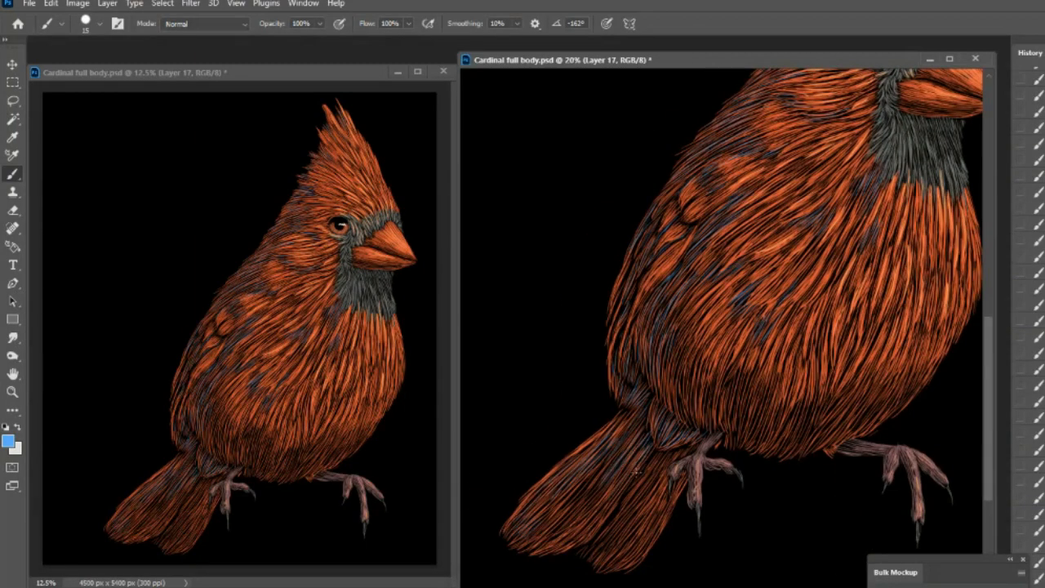
Step: Carry the light blue strokes through the tail feathers, the lower belly and the upper leg
{"action": "scroll", "coordinate": [653, 392], "scroll_direction": "down", "scroll_amount": 3}
{"action": "mouse_move", "coordinate": [674, 387]}
{"action": "left_mouse_down"}
{"action": "mouse_move", "coordinate": [620, 441]}
{"action": "mouse_move", "coordinate": [600, 498]}
{"action": "left_mouse_up"}
{"action": "scroll", "coordinate": [653, 367], "scroll_direction": "down", "scroll_amount": 3}
{"action": "left_click_drag", "start_coordinate": [781, 367], "coordinate": [721, 437]}
{"action": "left_click_drag", "start_coordinate": [667, 380], "coordinate": [634, 444]}
{"action": "left_click_drag", "start_coordinate": [603, 343], "coordinate": [578, 410]}
{"action": "left_click_drag", "start_coordinate": [702, 245], "coordinate": [620, 400]}
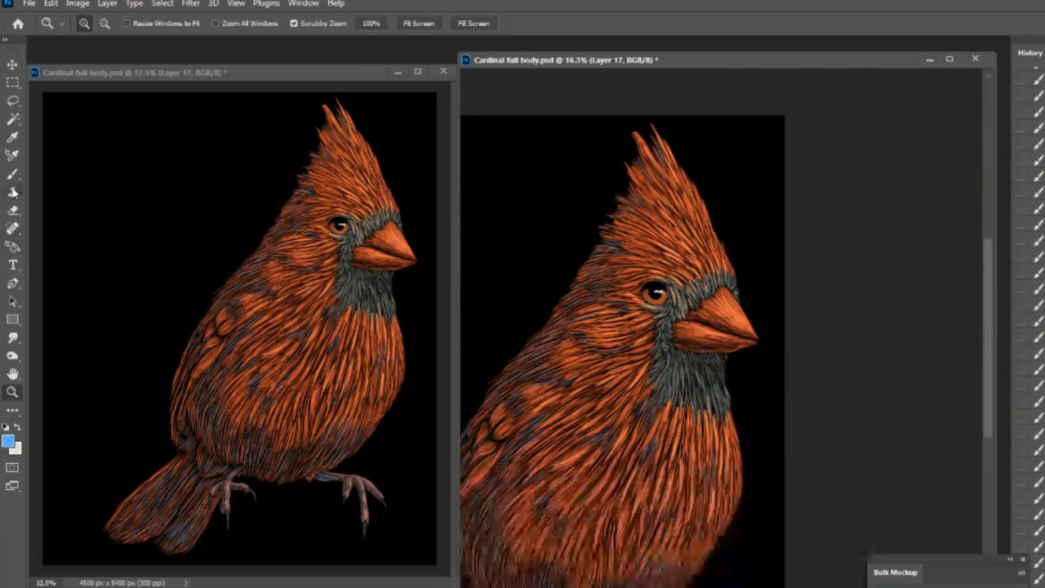
Step: Brush light blue accents into the gray throat feathers below the beak
{"action": "left_click_drag", "start_coordinate": [723, 344], "coordinate": [669, 390]}
{"action": "left_click_drag", "start_coordinate": [666, 351], "coordinate": [660, 364]}
{"action": "left_click_drag", "start_coordinate": [621, 392], "coordinate": [702, 343]}
Step: Create a new layer and set the foreground color to off-white for the signature
{"action": "key", "text": "z"}
{"action": "left_click_drag", "start_coordinate": [539, 328], "coordinate": [500, 328]}
{"action": "left_click", "coordinate": [8, 441]}
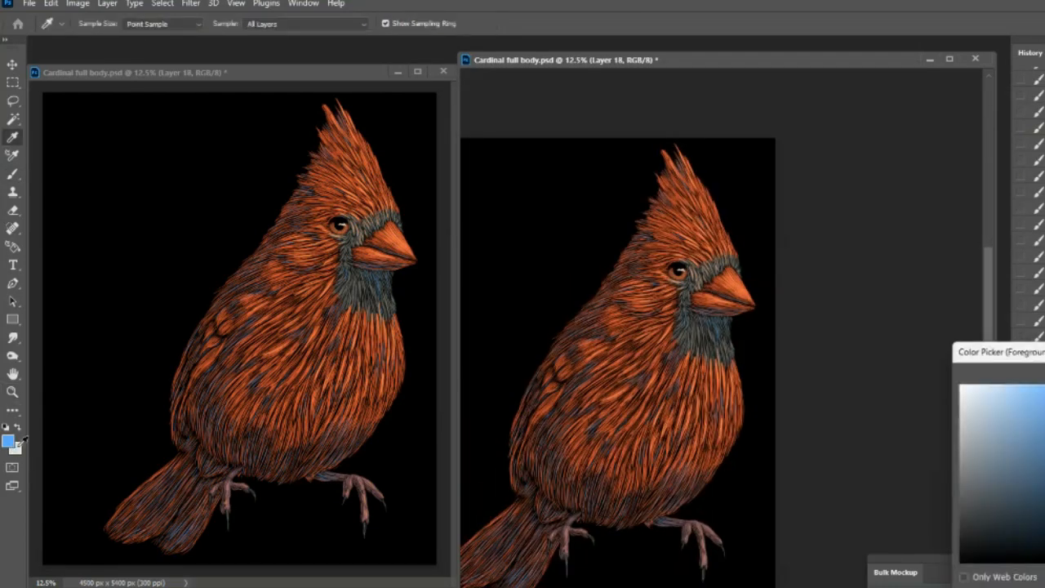
{"action": "left_click", "coordinate": [716, 360]}
{"action": "key", "text": "Return"}
{"action": "key", "text": "z"}
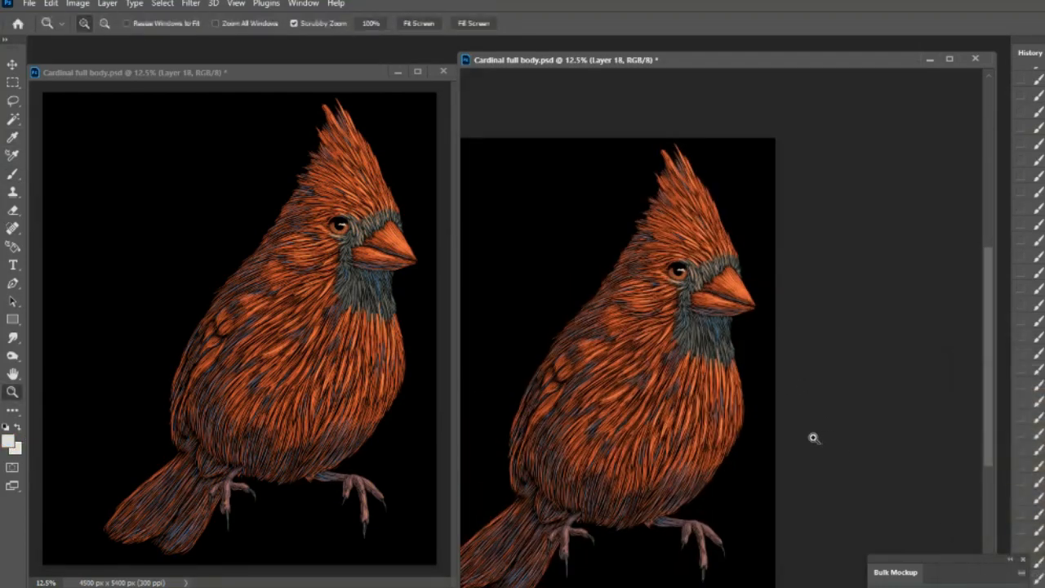
Step: Hand-letter the artist's initials in off-white on the black background between the bird's feet
{"action": "left_click", "coordinate": [734, 517]}
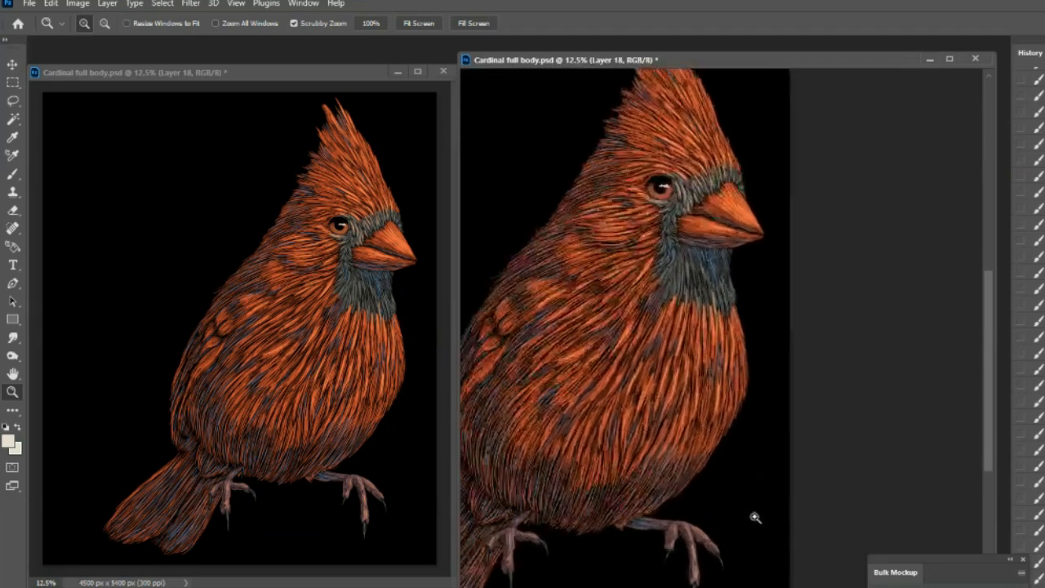
{"action": "left_click", "coordinate": [12, 174]}
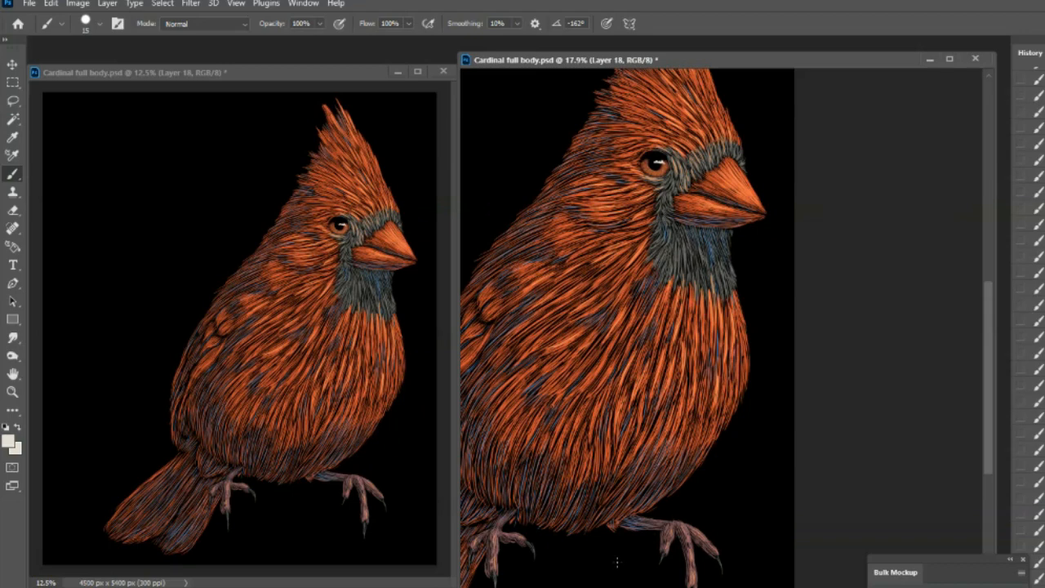
{"action": "mouse_move", "coordinate": [617, 561]}
{"action": "left_mouse_down"}
{"action": "mouse_move", "coordinate": [615, 578]}
{"action": "mouse_move", "coordinate": [647, 564]}
{"action": "left_mouse_up"}
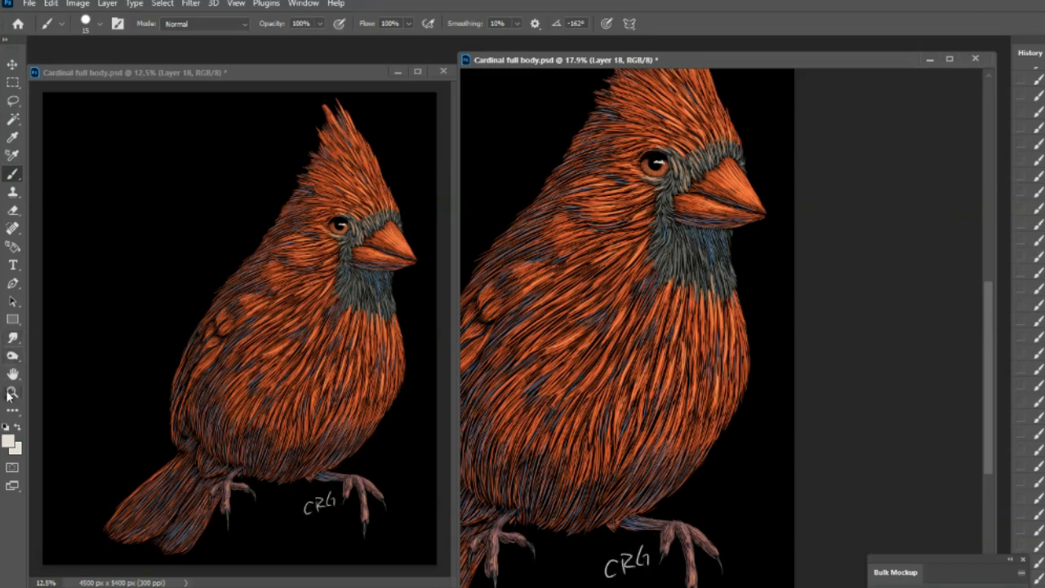
Step: Move the signature up beside the lower belly, just above the front foot, and check the whole cardinal
{"action": "left_click", "coordinate": [18, 66]}
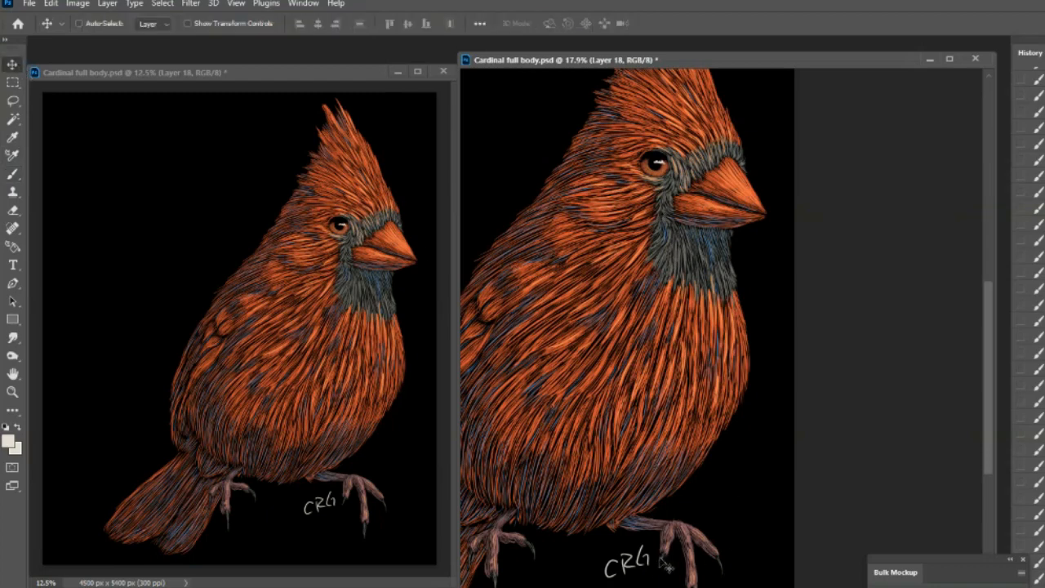
{"action": "mouse_move", "coordinate": [641, 569]}
{"action": "left_mouse_down"}
{"action": "mouse_move", "coordinate": [708, 523]}
{"action": "mouse_move", "coordinate": [721, 500]}
{"action": "left_mouse_up"}
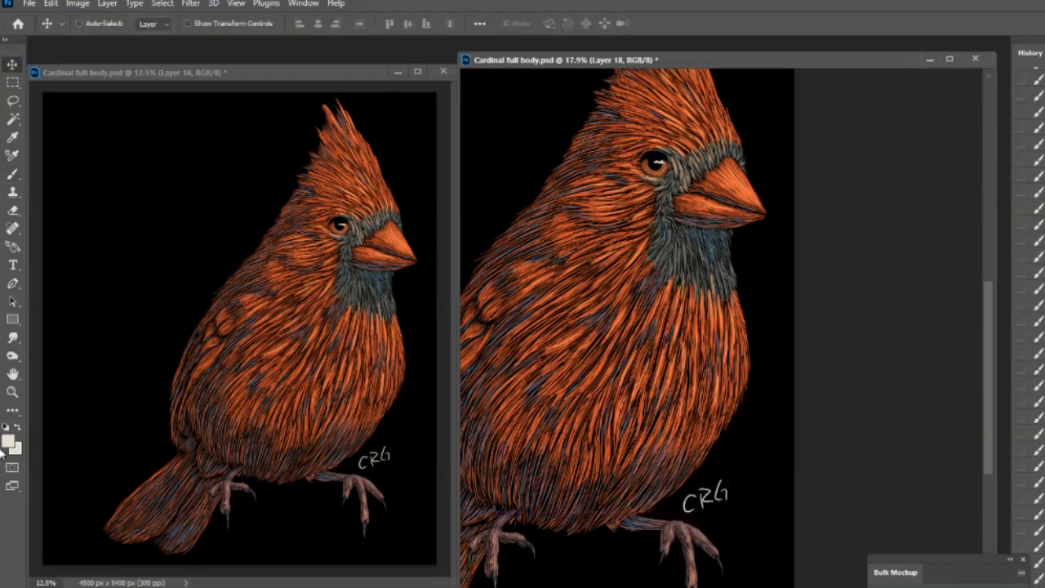
{"action": "left_click", "coordinate": [13, 394]}
{"action": "mouse_move", "coordinate": [691, 393]}
{"action": "left_mouse_down"}
{"action": "mouse_move", "coordinate": [657, 390]}
{"action": "mouse_move", "coordinate": [613, 408]}
{"action": "left_mouse_up"}
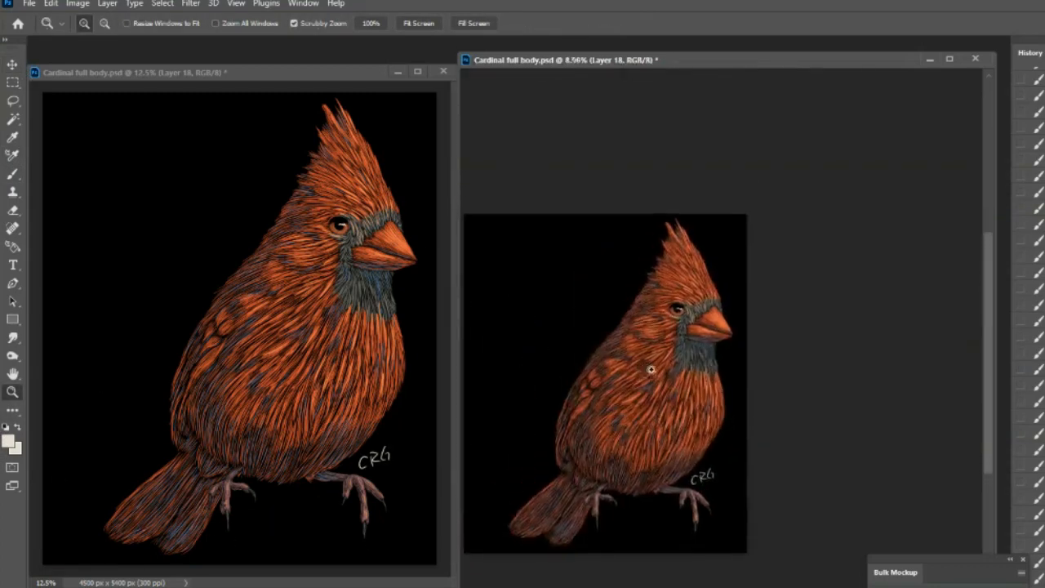
{"action": "left_click", "coordinate": [651, 369]}
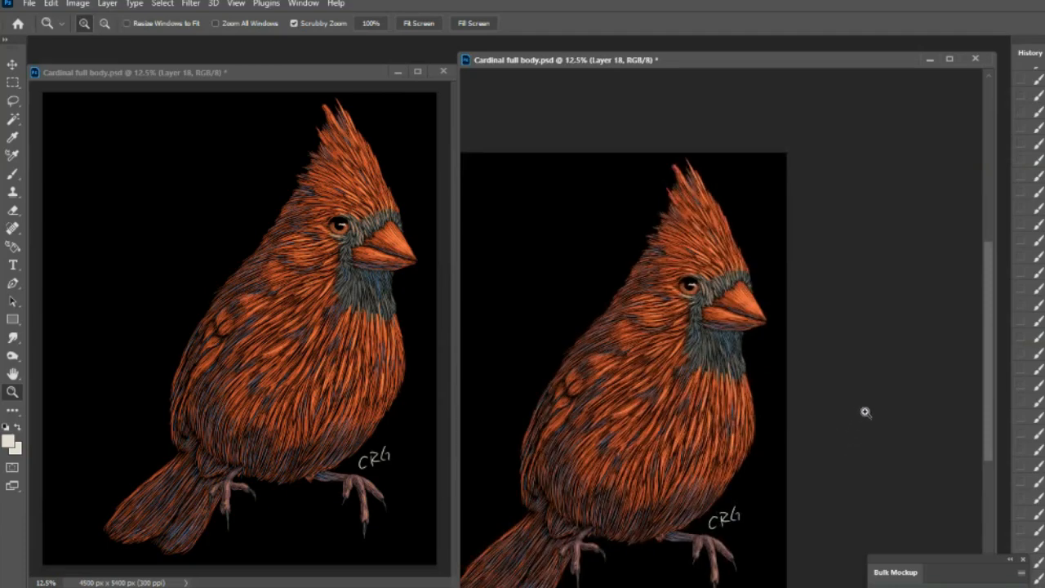